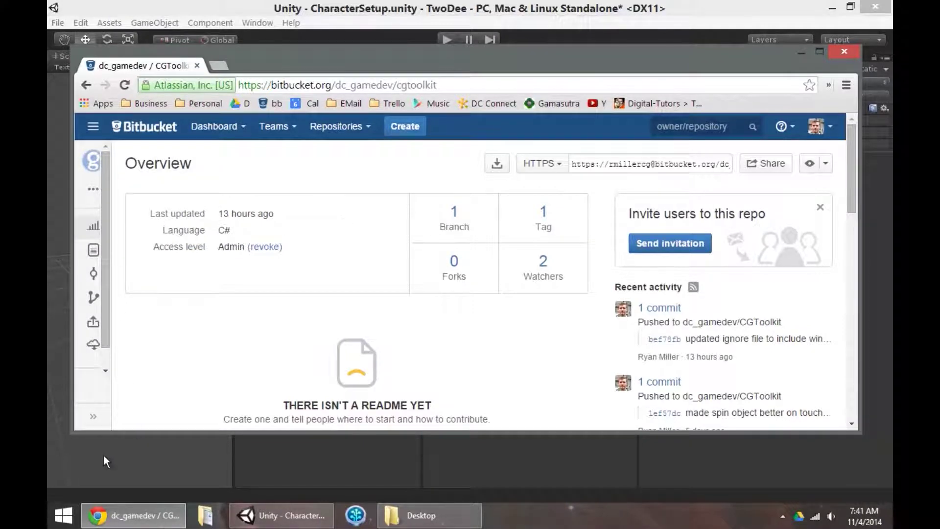
# - Expand the CGToolkit repository sidebar to review its actions, then return to the Unity editor
pyautogui.click(92, 421)
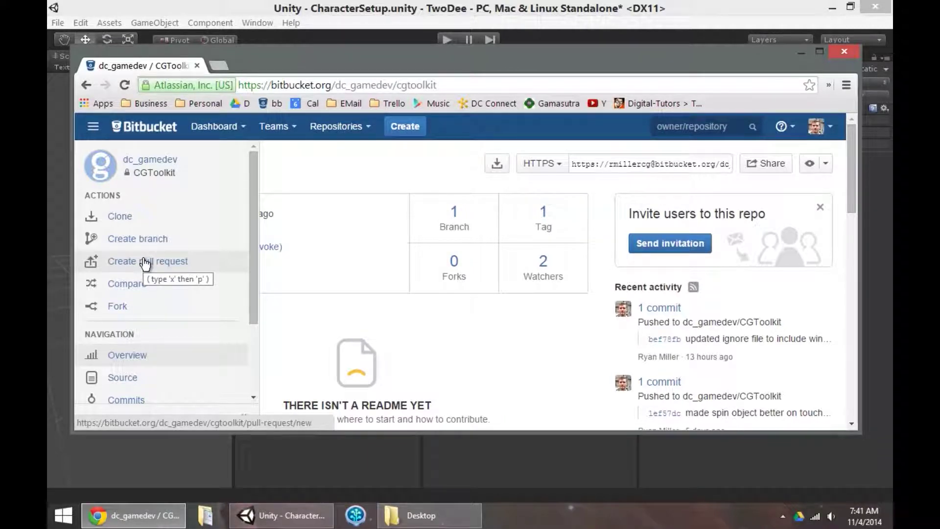
pyautogui.click(491, 43)
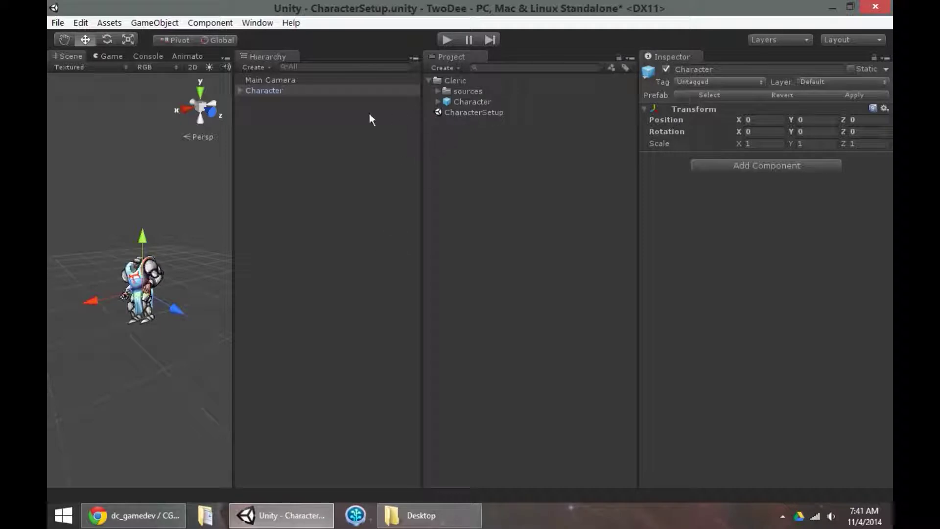
# - Unfold Character's rig parts (c_cloth_front, c_torso_front, both upper legs), then return to Bitbucket
pyautogui.click(255, 90)
pyautogui.click(240, 91)
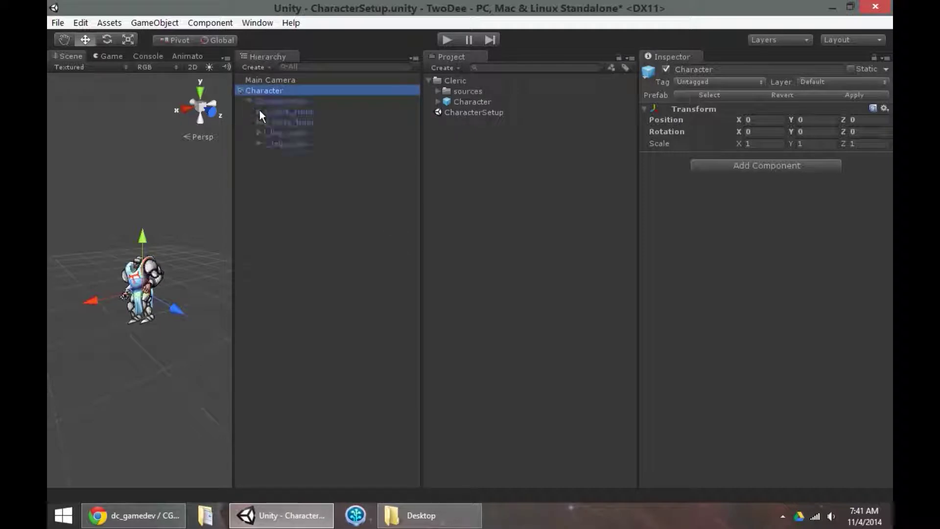
pyautogui.click(259, 112)
pyautogui.click(259, 133)
pyautogui.click(258, 186)
pyautogui.click(258, 206)
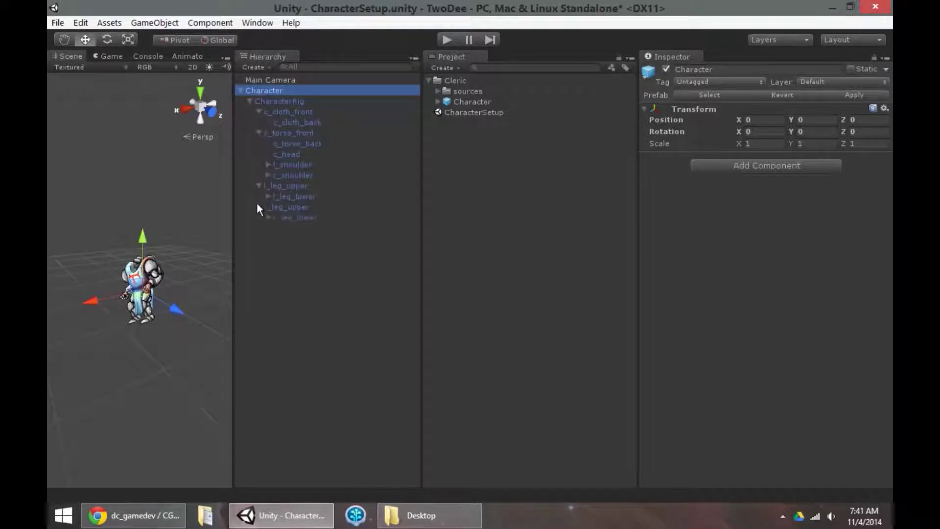
pyautogui.hotkey('alt', 'Tab')
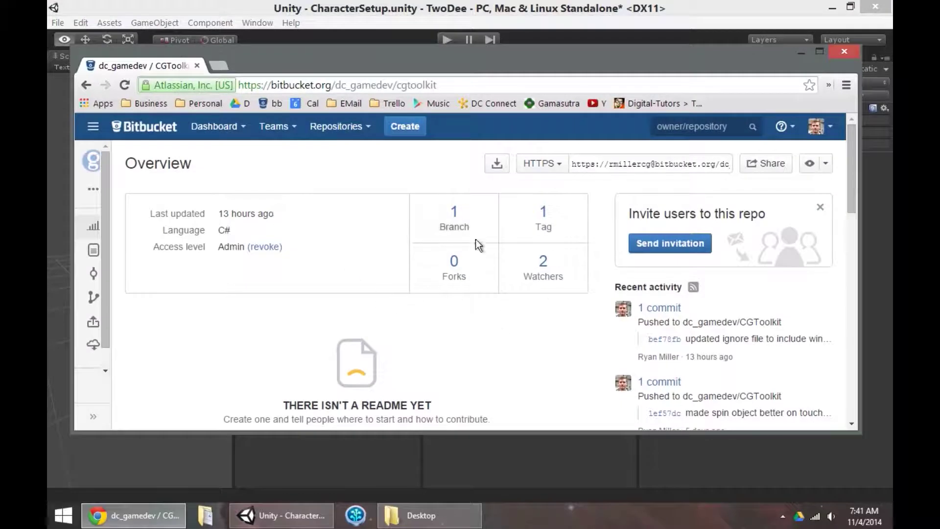
# - Open the CGToolkit repository overview and send it to SourceTree with Clone in SourceTree
pyautogui.click(93, 416)
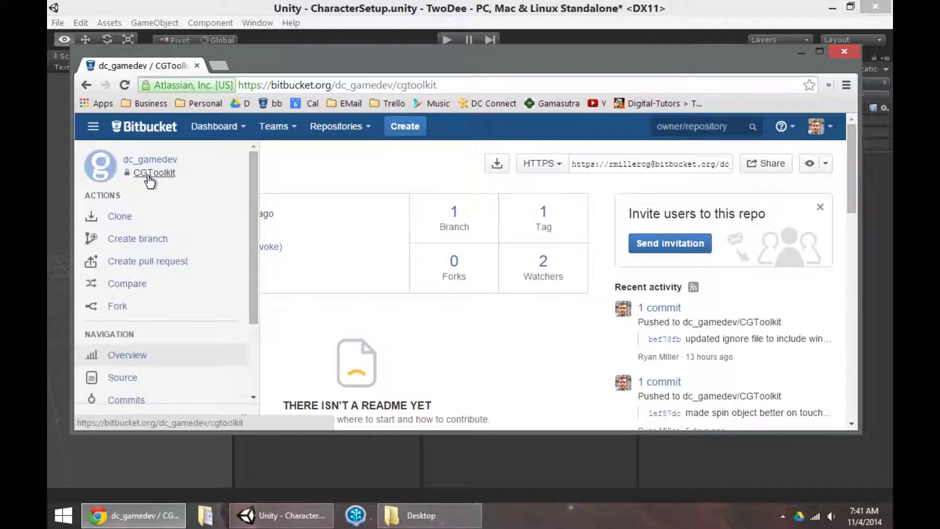
pyautogui.click(148, 174)
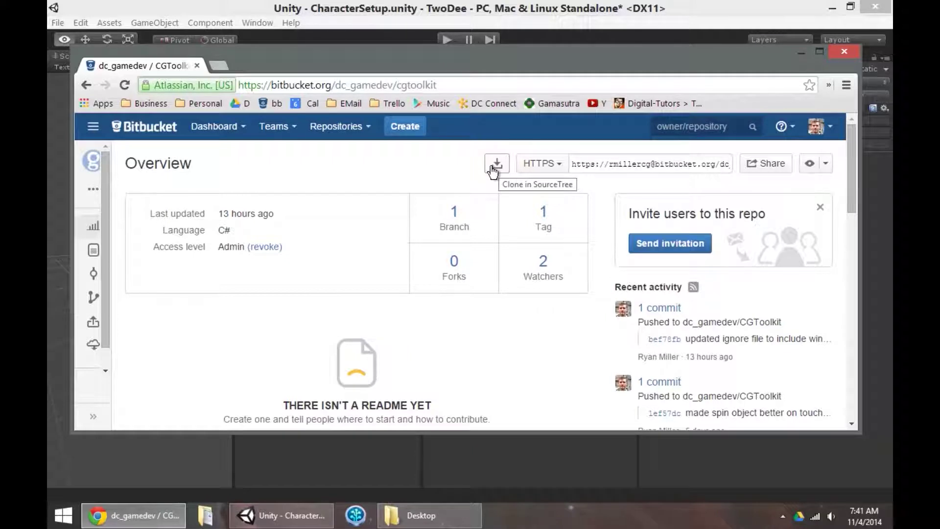
pyautogui.click(494, 168)
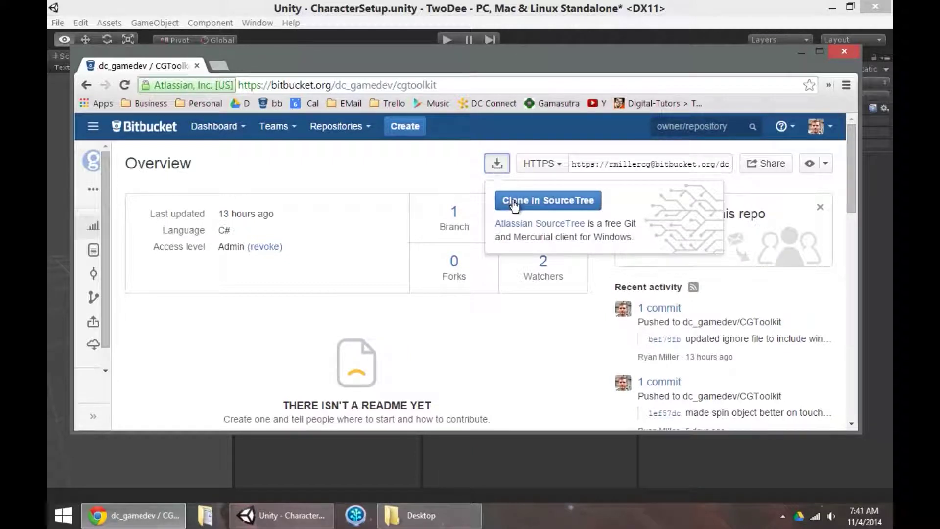
pyautogui.click(514, 201)
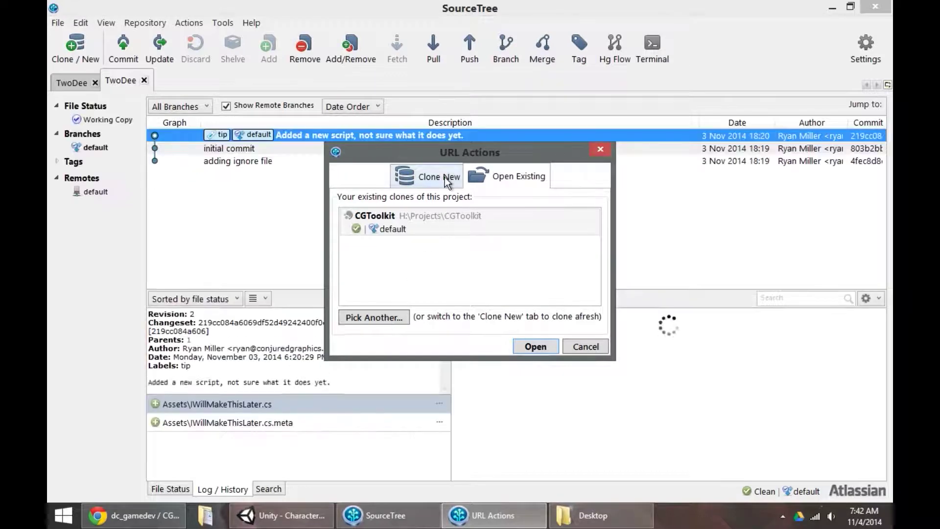
# - Set up a new clone with destination path h:\Projects\TwoDee\Assets\cgtoolkit
pyautogui.click(447, 179)
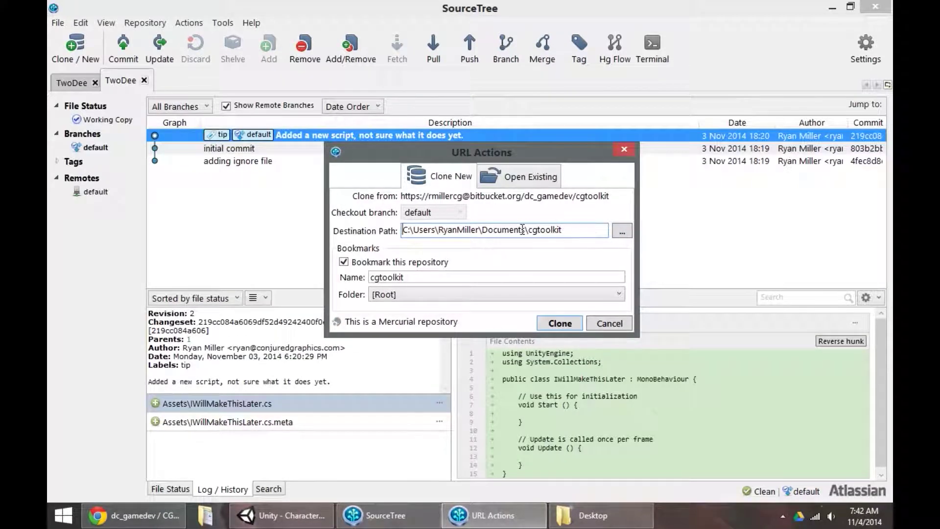
pyautogui.moveTo(525, 230); pyautogui.dragTo(395, 227)
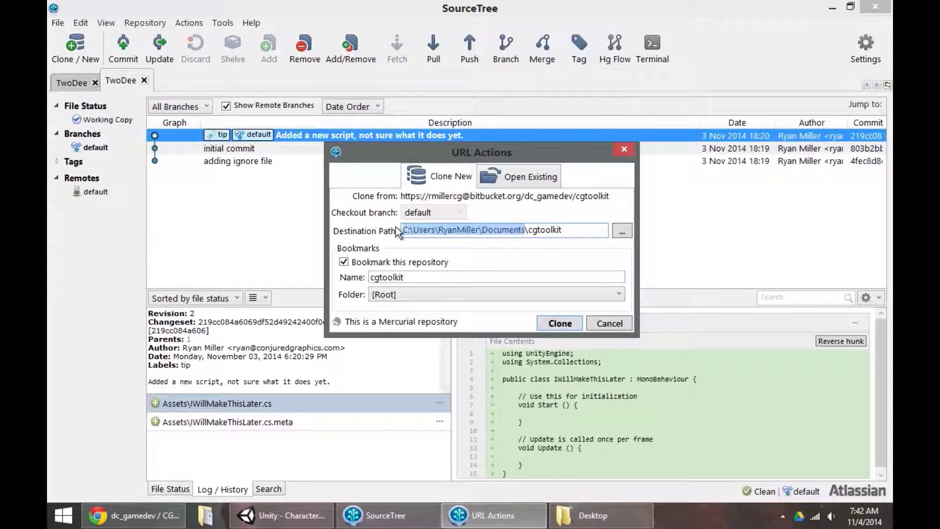
pyautogui.write('h:\\')
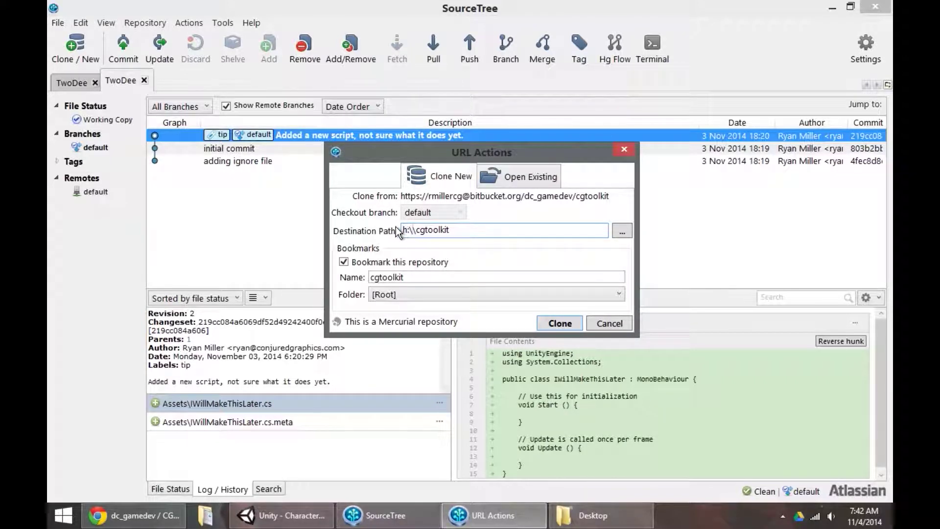
pyautogui.write('Projects\\Two')
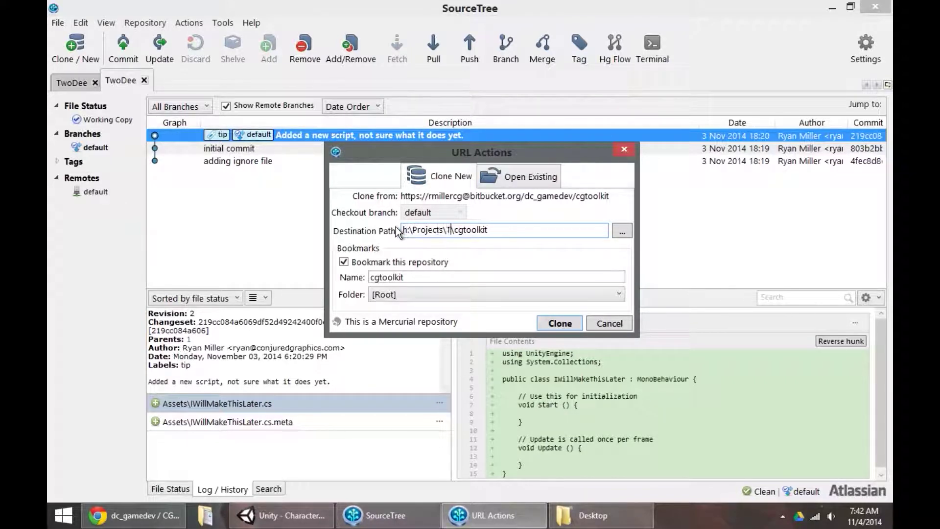
pyautogui.write('Dee\\Assets')
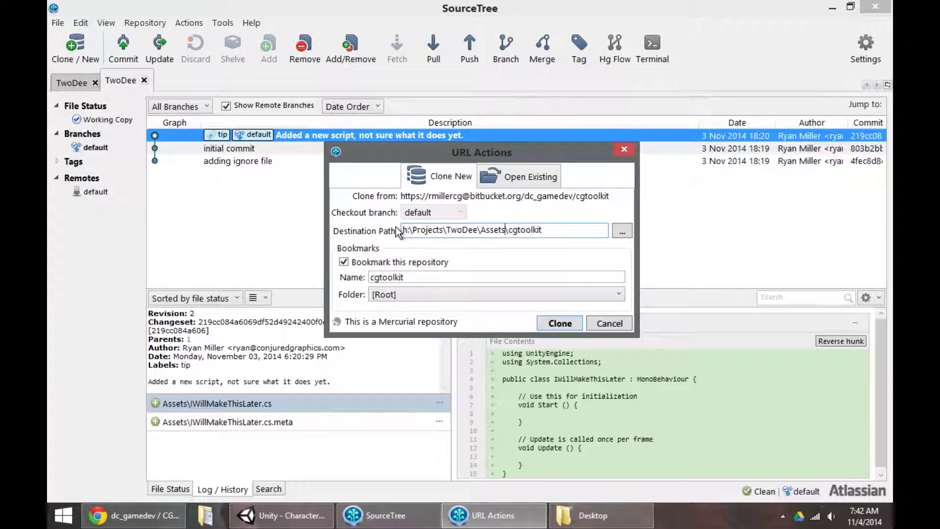
pyautogui.hotkey('shift', 'Left')
pyautogui.hotkey('shift', 'Left')
pyautogui.moveTo(475, 229); pyautogui.dragTo(505, 231)
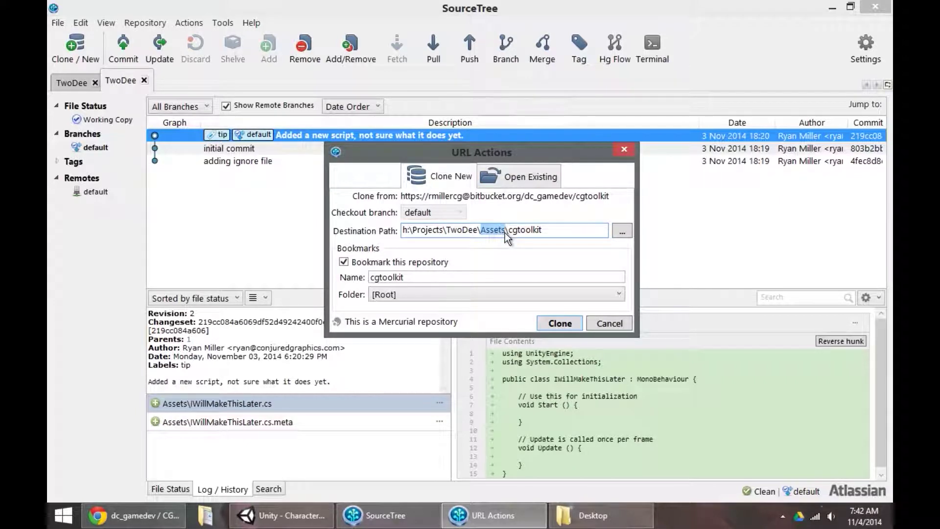
pyautogui.click(548, 230)
# - Run the clone into the TwoDee Assets folder and scroll through the cgtoolkit commit history
pyautogui.click(551, 325)
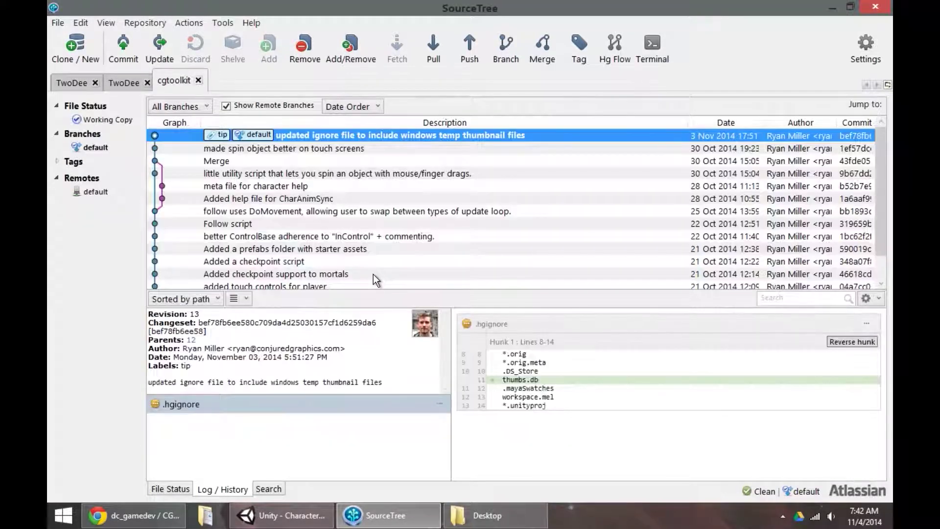
pyautogui.scroll(-1, 353, 182)
pyautogui.scroll(1, 289, 250)
# - Back in Unity, expand the imported cgtoolkit folder and widen the Scene view
pyautogui.click(287, 525)
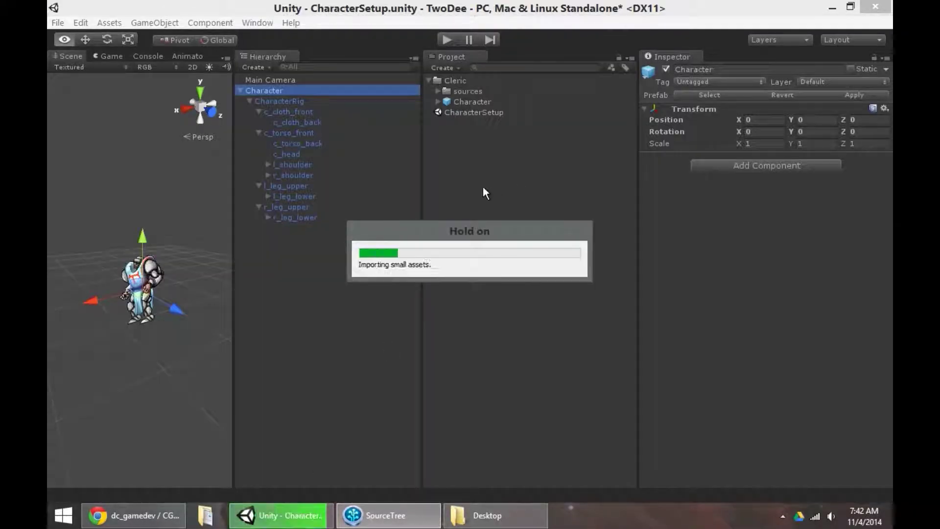
pyautogui.click(431, 79)
pyautogui.click(430, 79)
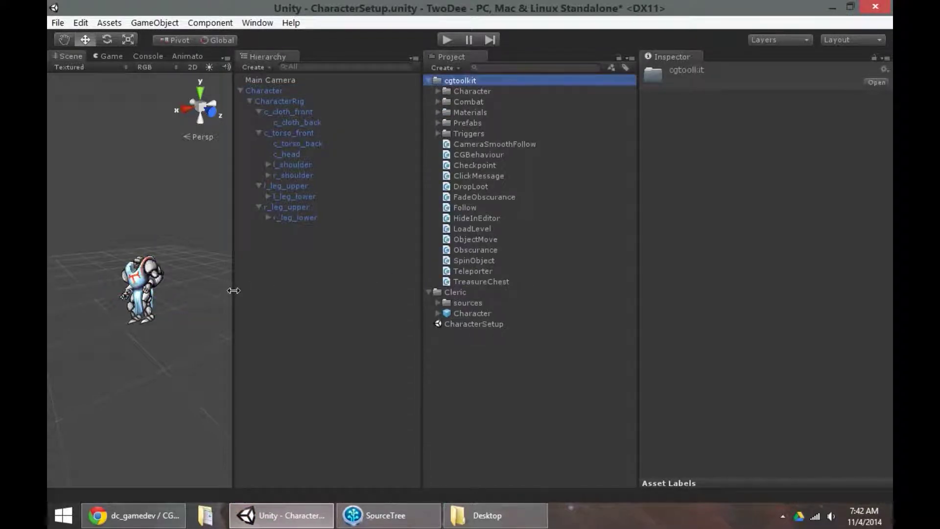
pyautogui.moveTo(234, 291); pyautogui.dragTo(420, 293)
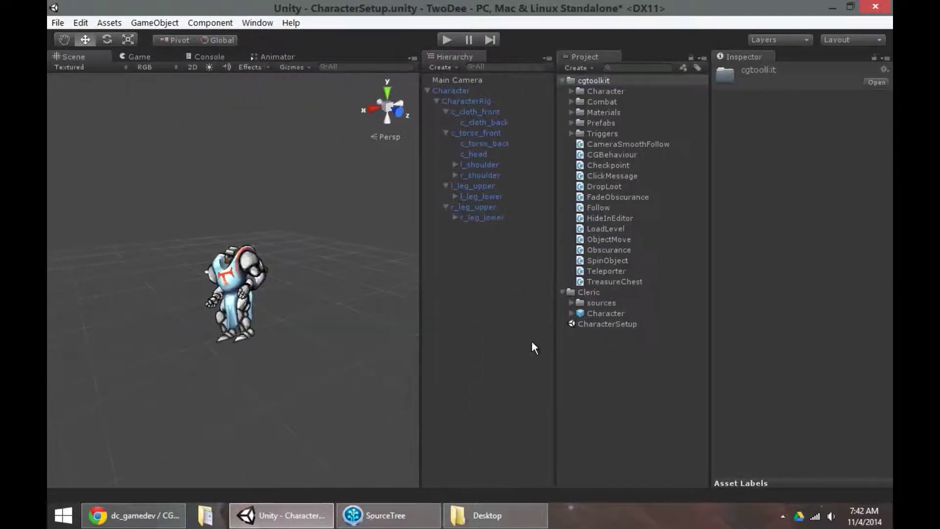
# - Expand the Prefabs, Materials, Combat and Character subfolders of cgtoolkit
pyautogui.click(570, 122)
pyautogui.click(571, 112)
pyautogui.click(572, 101)
pyautogui.click(571, 92)
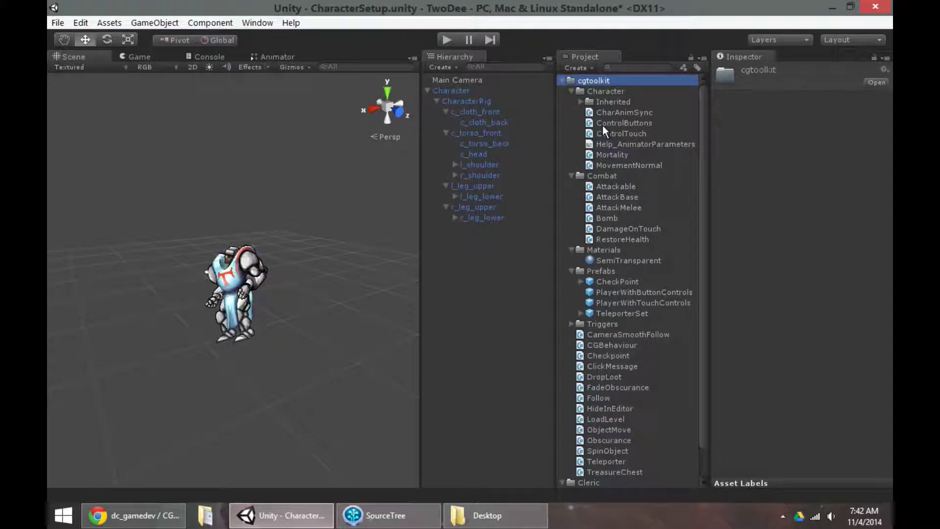
# - Inspect the ControlTouch, ControlButtons, MovementNormal, Mortality and CharAnimSync scripts
pyautogui.click(618, 133)
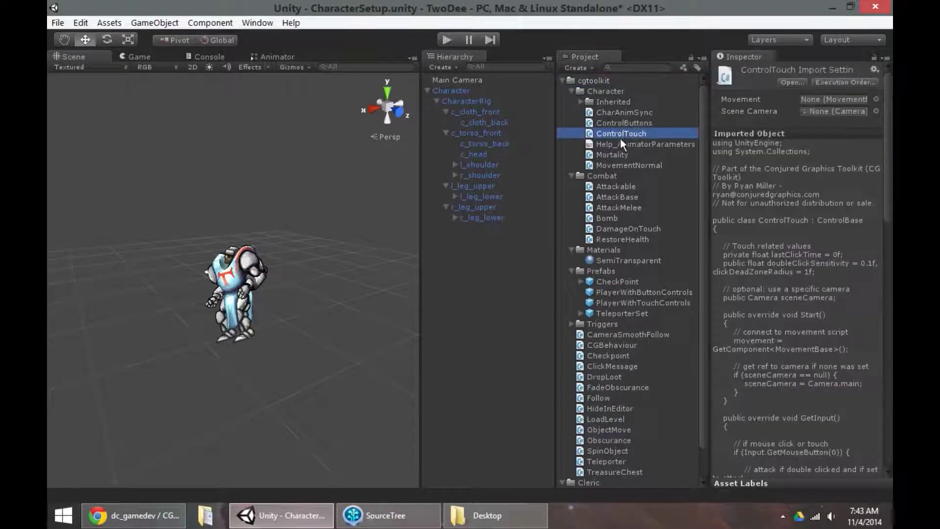
pyautogui.click(616, 122)
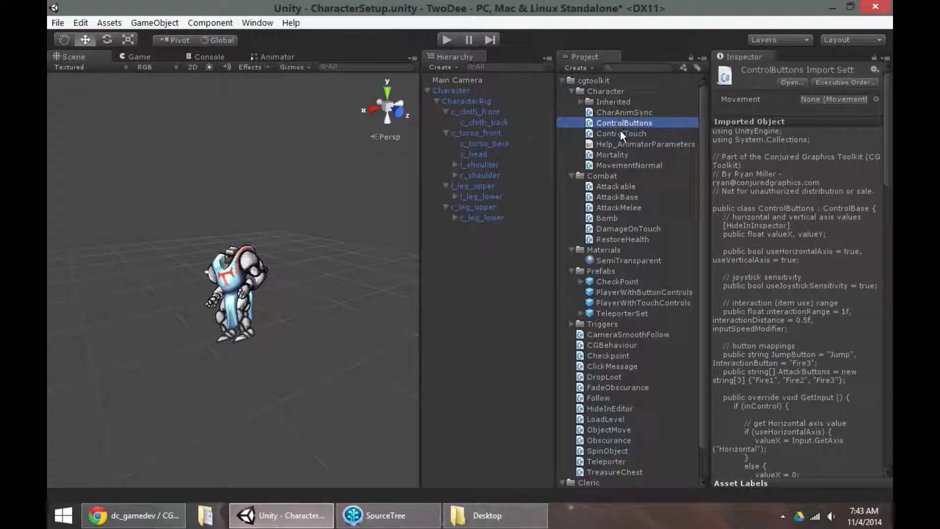
pyautogui.click(621, 163)
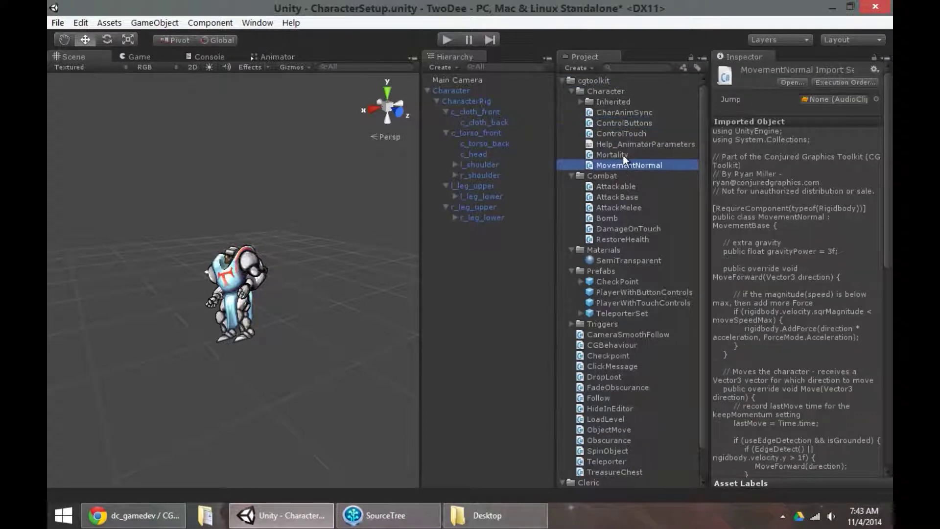
pyautogui.click(623, 155)
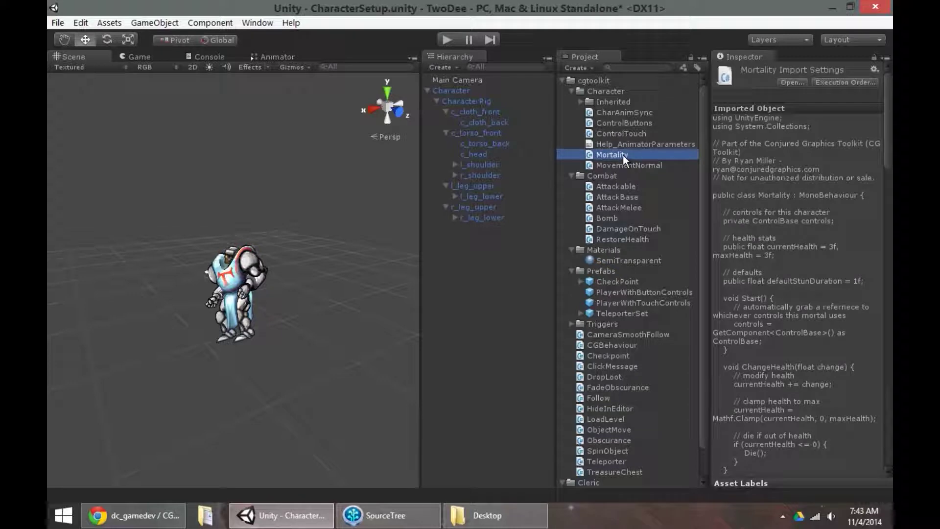
pyautogui.click(623, 113)
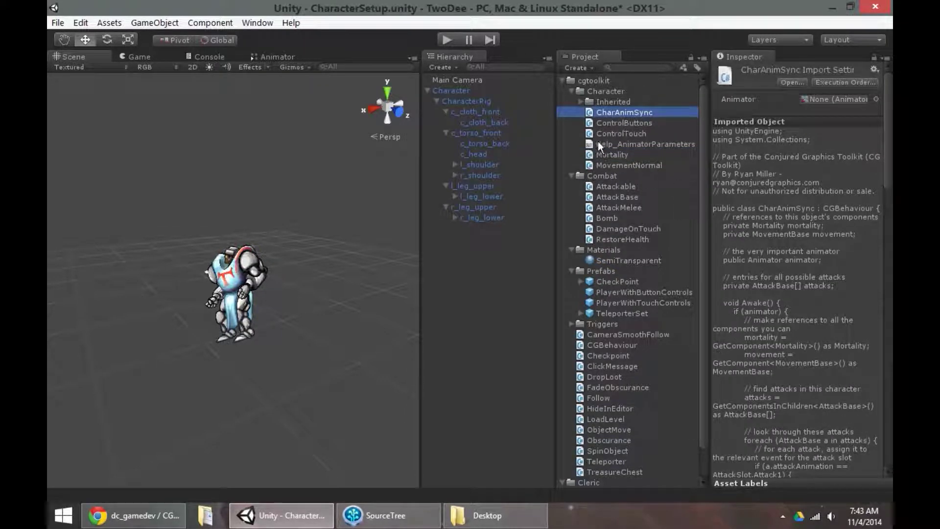
# - Collapse the Character, Combat and Materials folders again
pyautogui.click(572, 92)
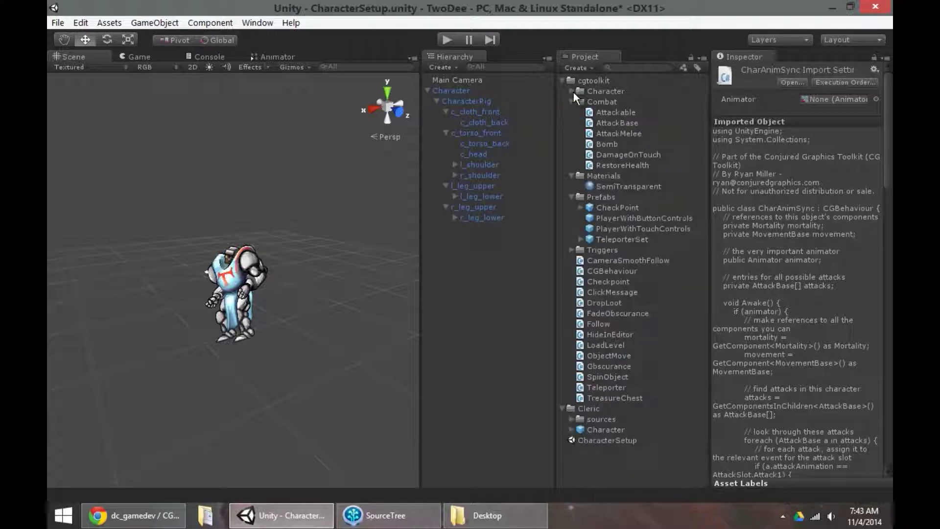
pyautogui.click(571, 101)
pyautogui.click(571, 113)
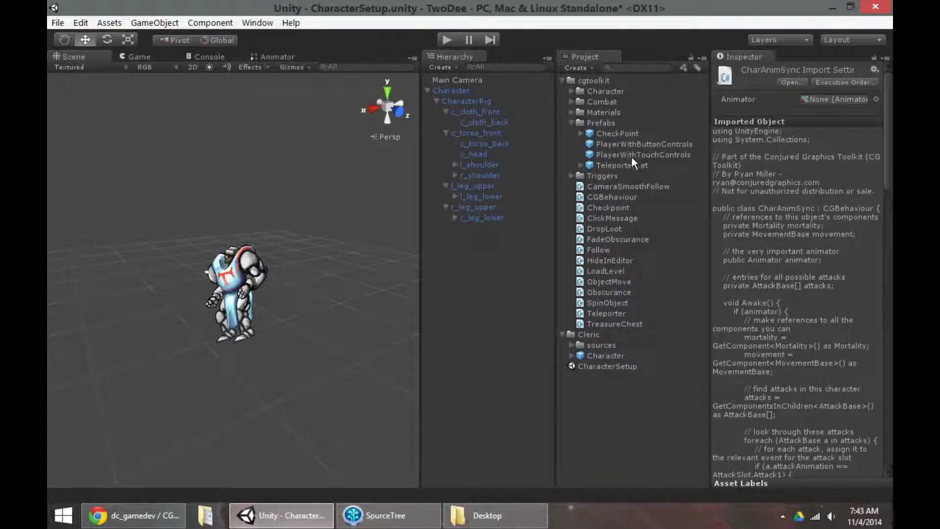
pyautogui.click(155, 23)
# - Add a cube to the scene and scale it up uniformly to about 4.48
pyautogui.moveTo(142, 66)
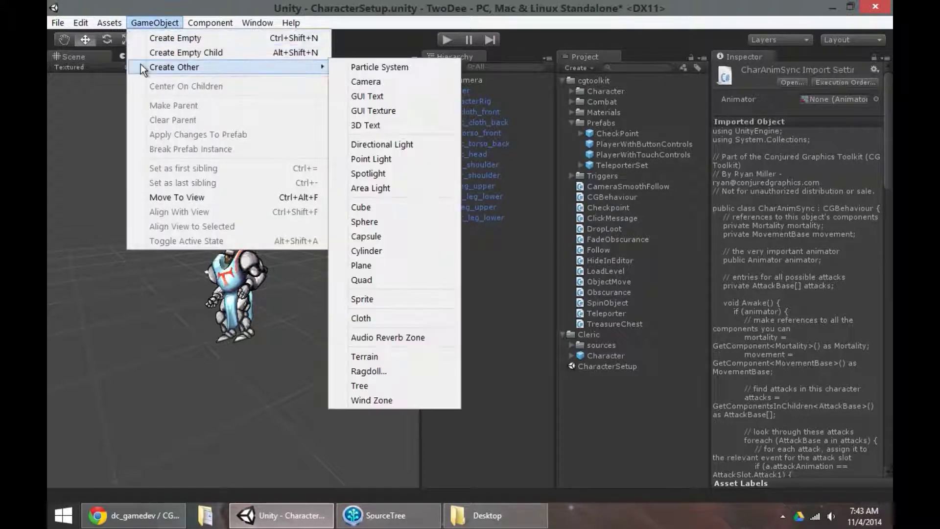
pyautogui.click(368, 211)
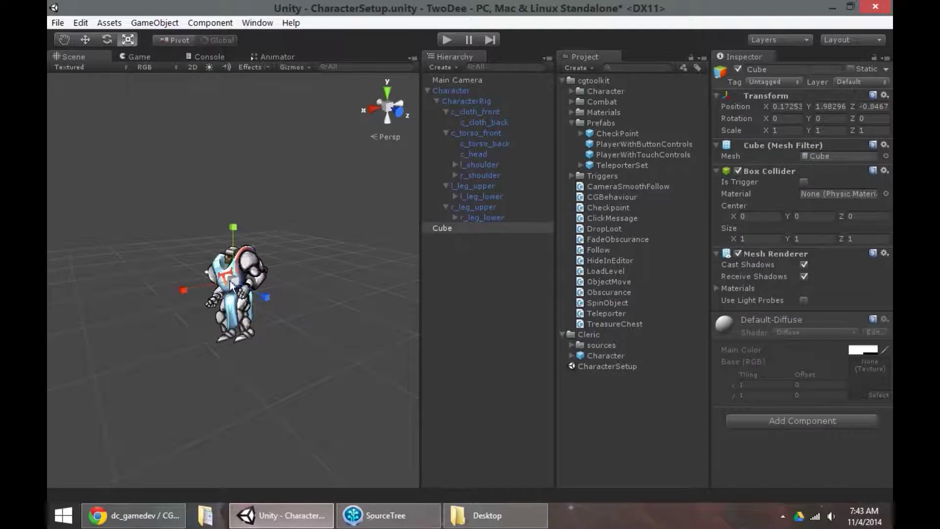
pyautogui.moveTo(405, 287); pyautogui.dragTo(405, 287)
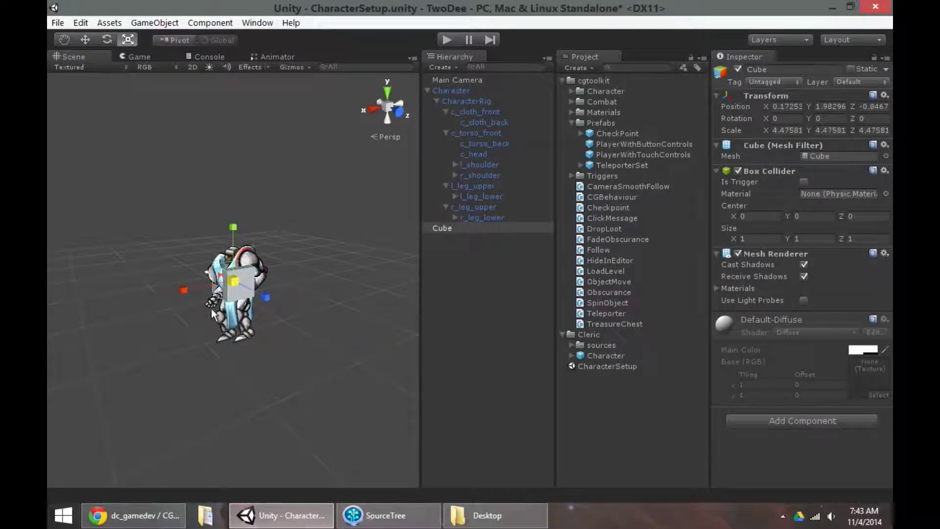
# - Set the cube's X and Z scale to 100 and lower it beneath the character as a floor
pyautogui.click(786, 130)
pyautogui.write('20')
pyautogui.press('Tab')
pyautogui.press('Tab')
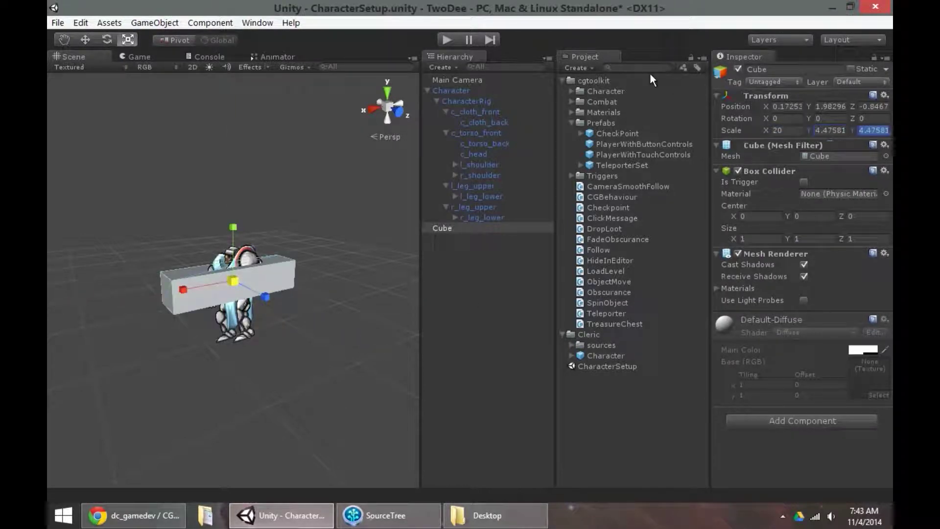
pyautogui.write('20')
pyautogui.click(800, 130)
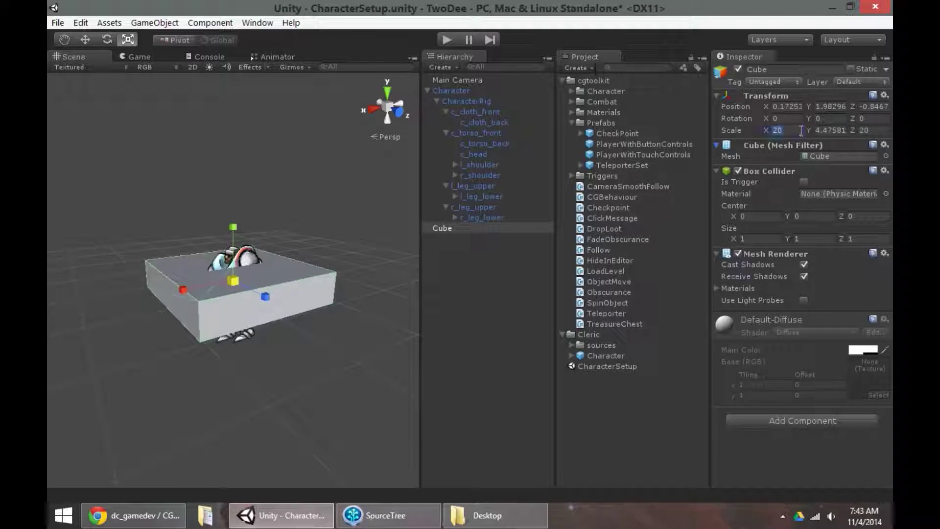
pyautogui.write('100')
pyautogui.press('Tab')
pyautogui.press('Tab')
pyautogui.write('100')
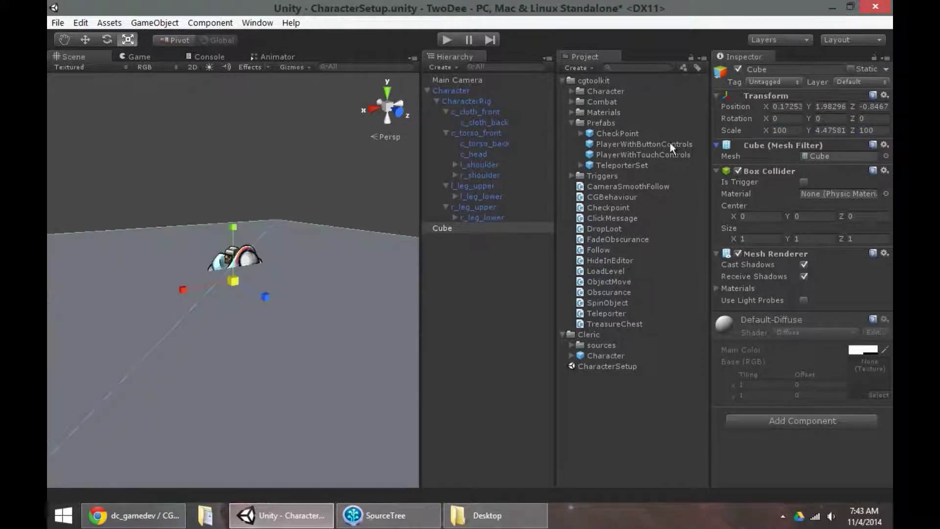
pyautogui.moveTo(116, 304); pyautogui.dragTo(117, 287, button='middle')
pyautogui.moveTo(243, 217); pyautogui.dragTo(238, 286)
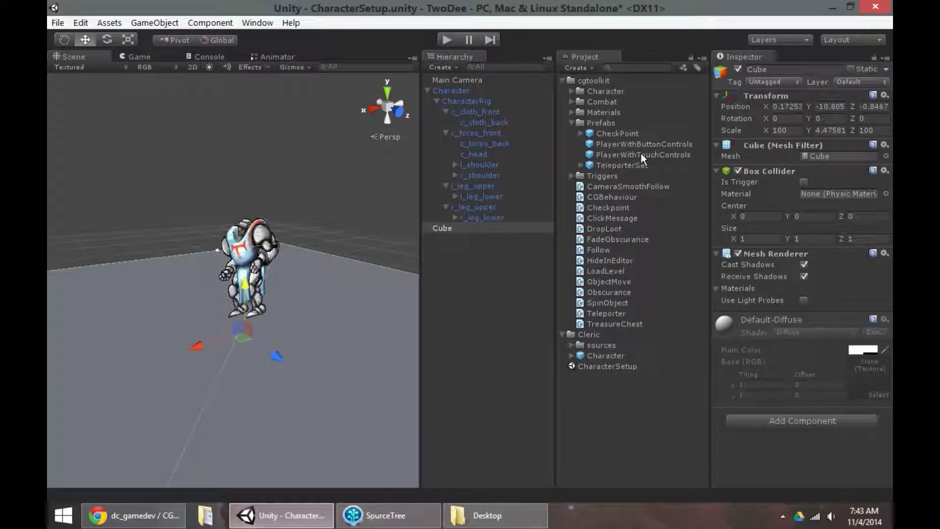
# - Place the PlayerWithButtonControls prefab just above the floor, frame it, and enter Play mode
pyautogui.moveTo(656, 143); pyautogui.dragTo(297, 339)
pyautogui.moveTo(307, 327); pyautogui.dragTo(306, 326)
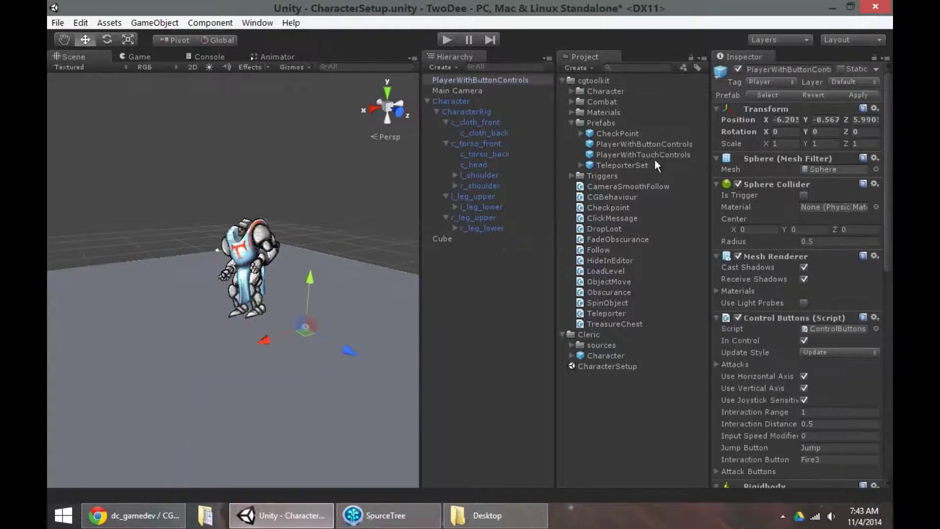
pyautogui.moveTo(310, 284); pyautogui.dragTo(309, 277)
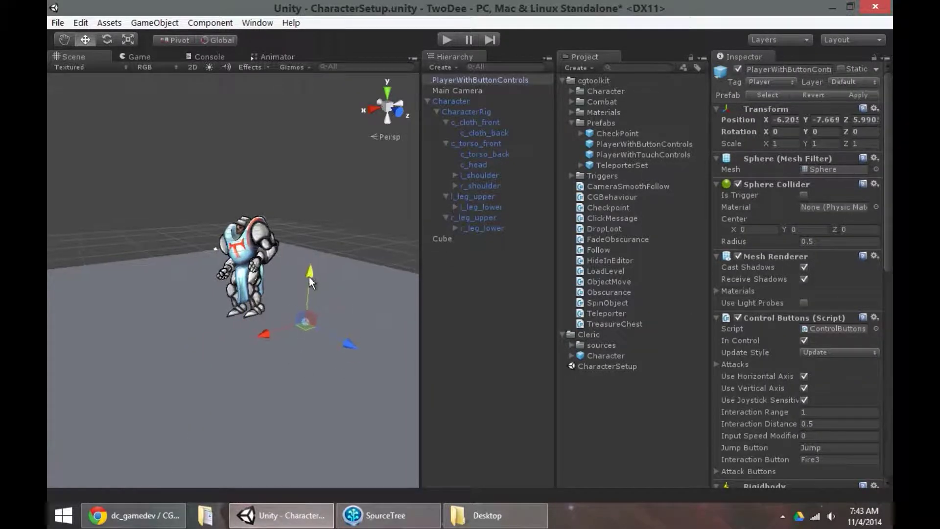
pyautogui.press('f')
pyautogui.click(447, 39)
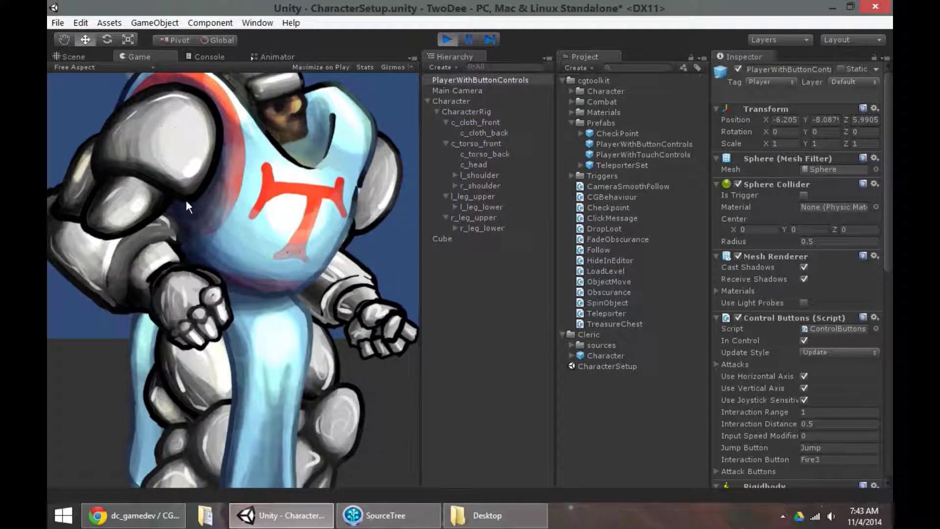
# - Pull the Main Camera back to Z -50.79 and add a Directional light to the scene
pyautogui.click(452, 90)
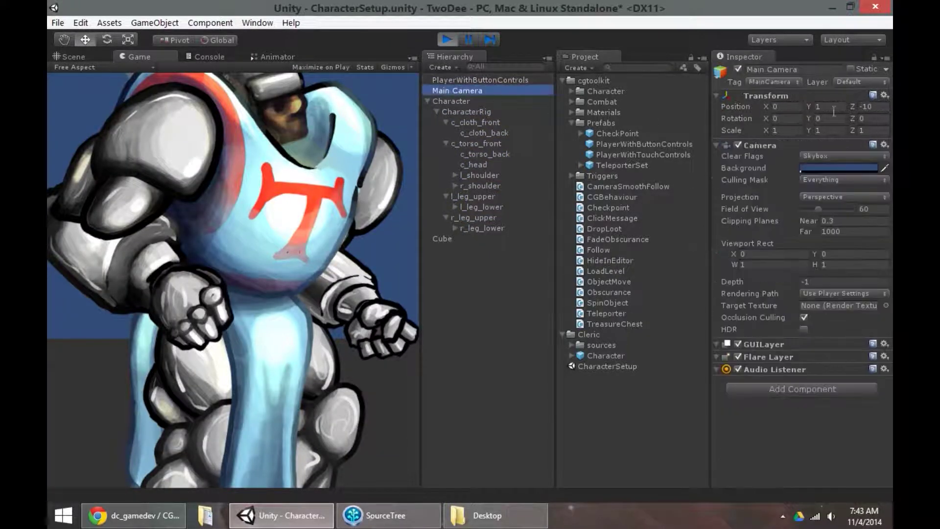
pyautogui.moveTo(852, 107); pyautogui.dragTo(450, 145)
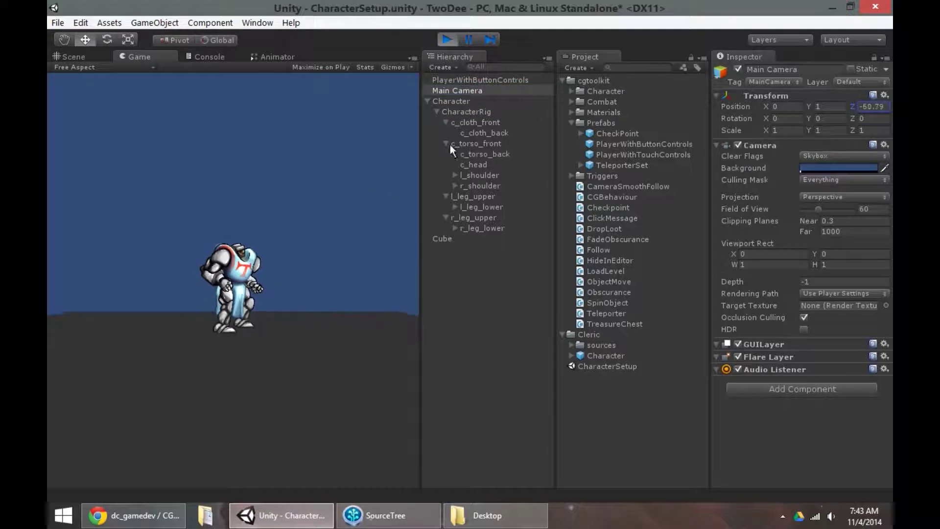
pyautogui.click(155, 23)
pyautogui.moveTo(198, 66)
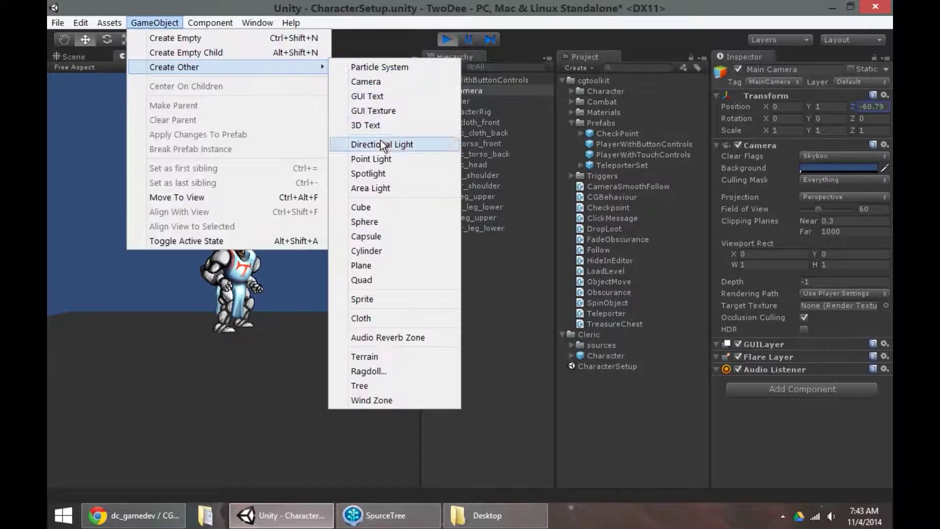
pyautogui.click(381, 140)
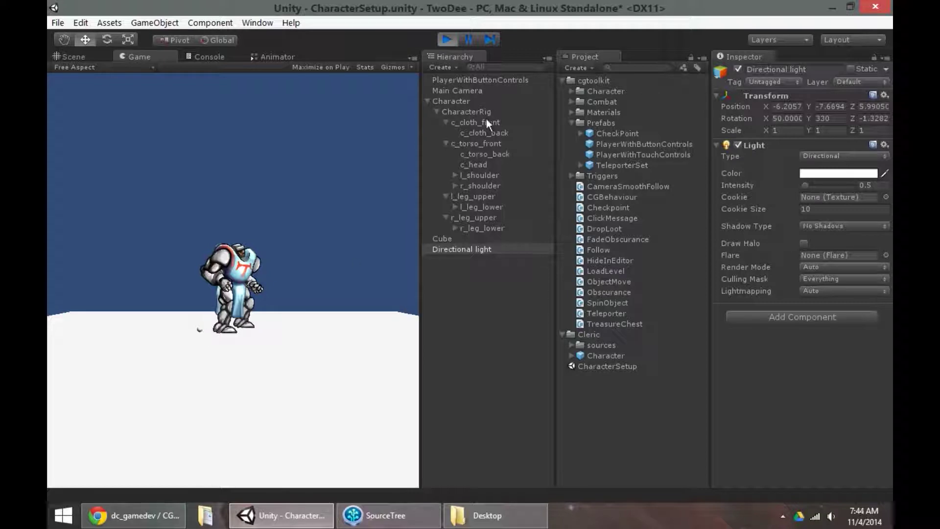
# - Move the Main Camera to X -7.59, Z -26.33 to frame the character closer
pyautogui.click(468, 91)
pyautogui.moveTo(765, 102); pyautogui.dragTo(735, 109)
pyautogui.moveTo(852, 106); pyautogui.dragTo(279, 348)
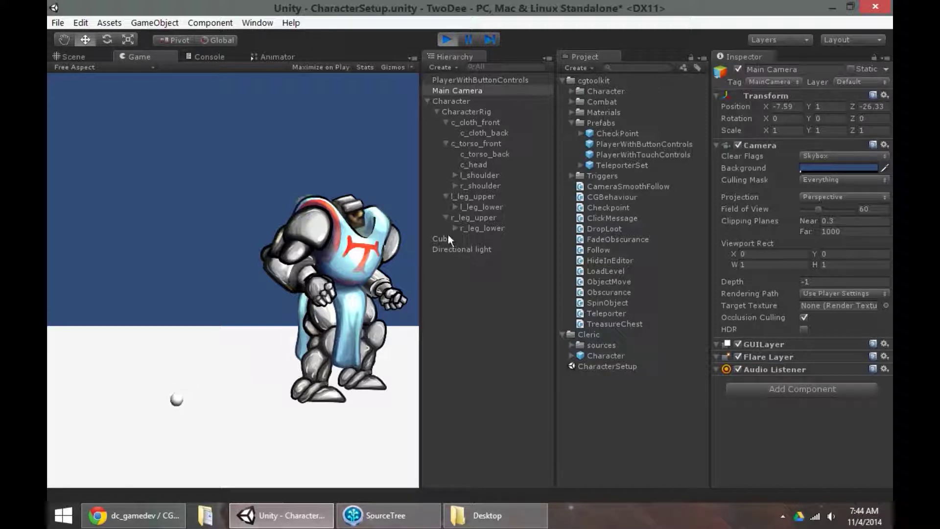
# - Select PlayerWithButtonControls, widen the Inspector, and collapse Transform, Mesh Filter, Sphere Collider and Mesh Renderer
pyautogui.click(466, 86)
pyautogui.click(465, 80)
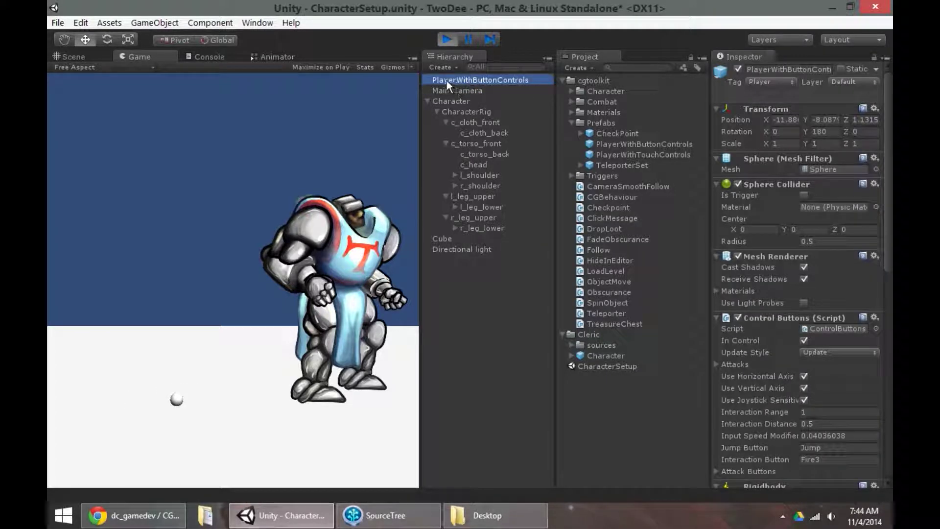
pyautogui.moveTo(710, 255); pyautogui.dragTo(540, 269)
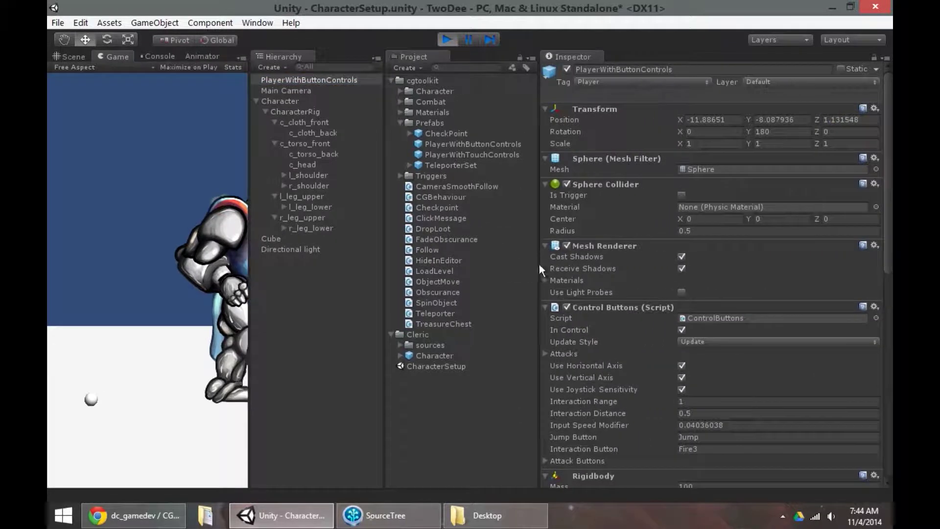
pyautogui.click(592, 109)
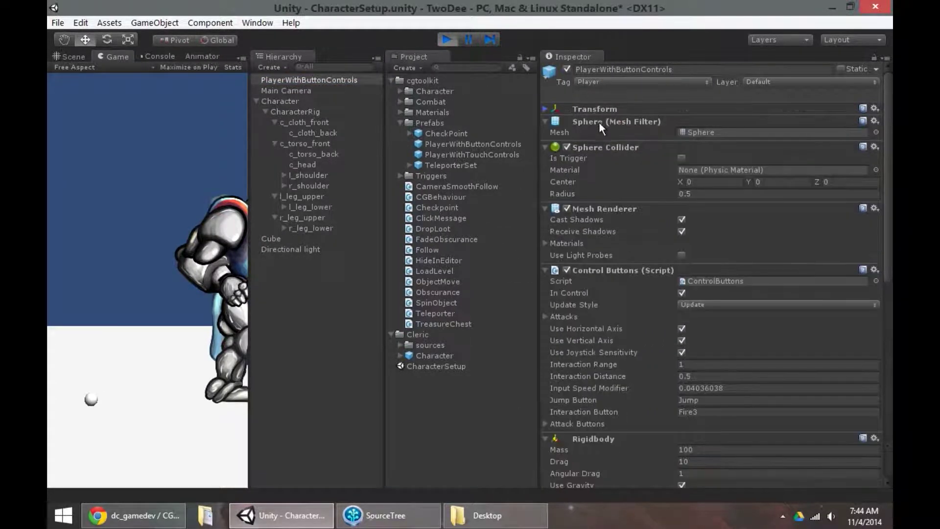
pyautogui.click(599, 121)
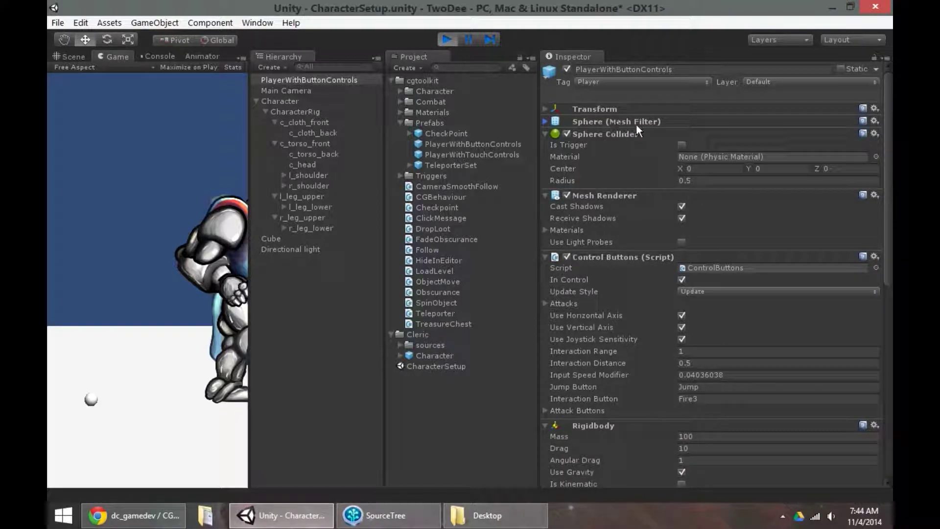
pyautogui.click(618, 133)
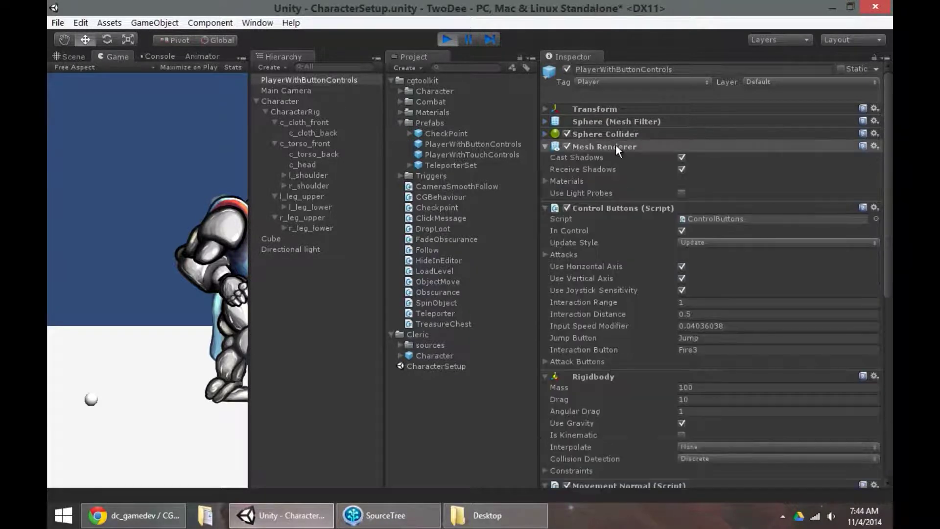
pyautogui.click(613, 145)
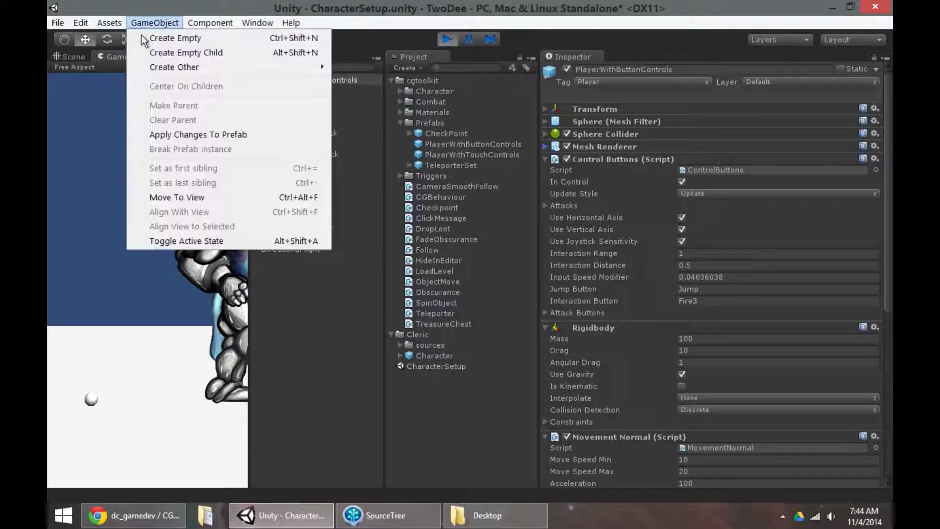
# - Scroll through the Control Buttons, Movement Normal and Mortality script settings
pyautogui.click(402, 66)
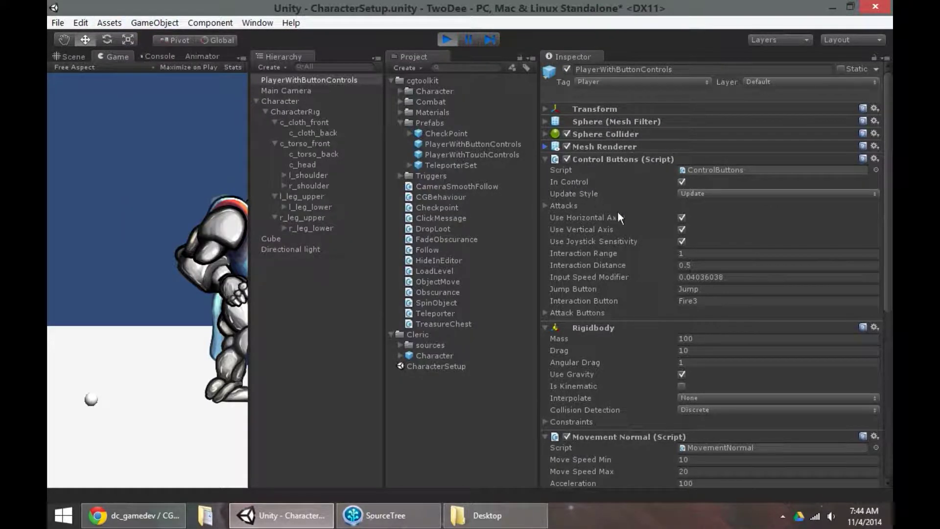
pyautogui.scroll(-5, 637, 220)
pyautogui.scroll(4, 666, 237)
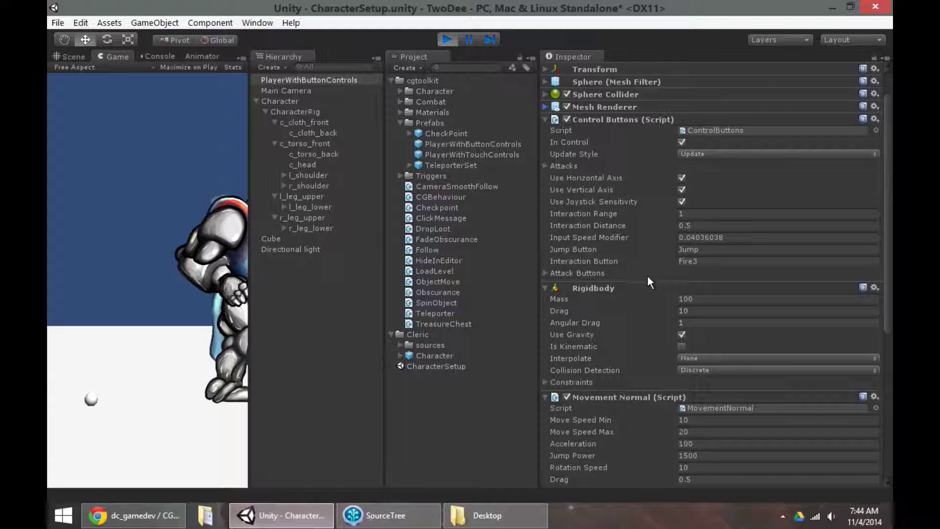
pyautogui.scroll(-8, 637, 260)
pyautogui.scroll(4, 624, 222)
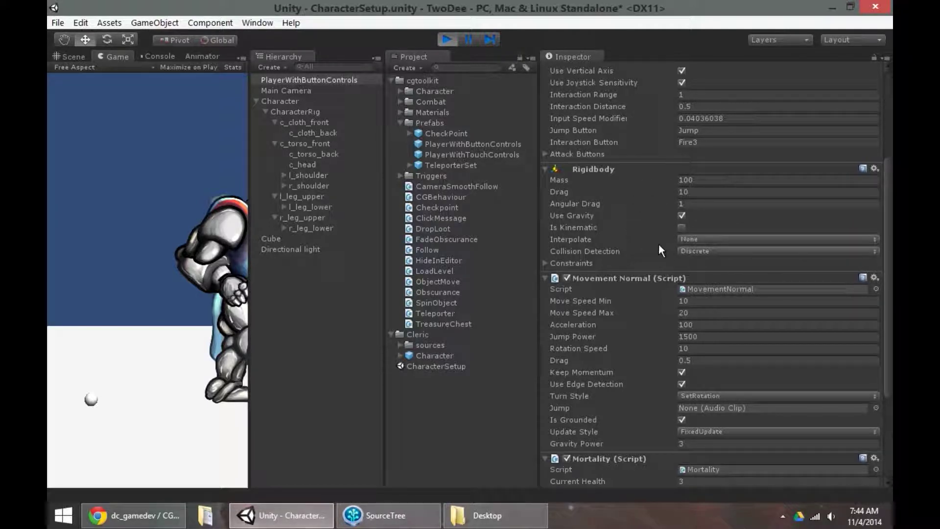
pyautogui.scroll(-4, 659, 246)
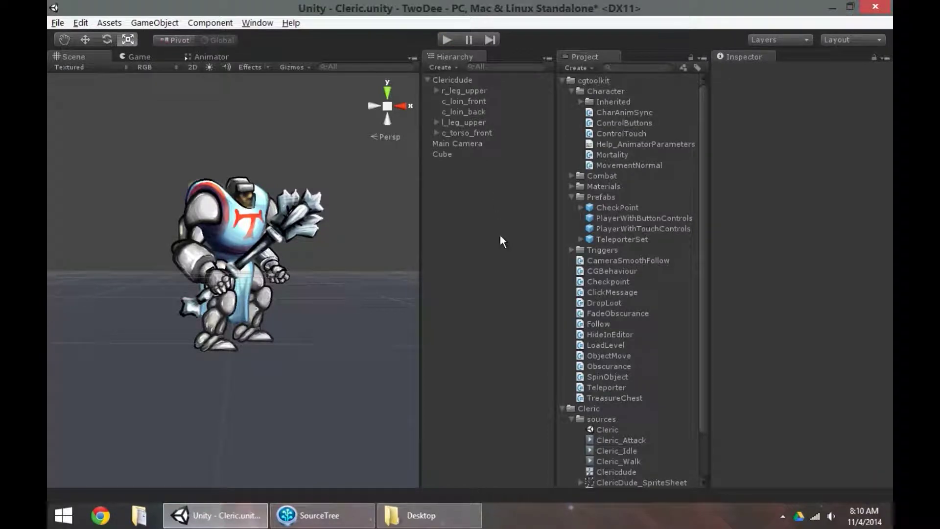
# - Add the PlayerWithButtonControls prefab to the Cleric scene at position 0, 0, 0
pyautogui.click(649, 219)
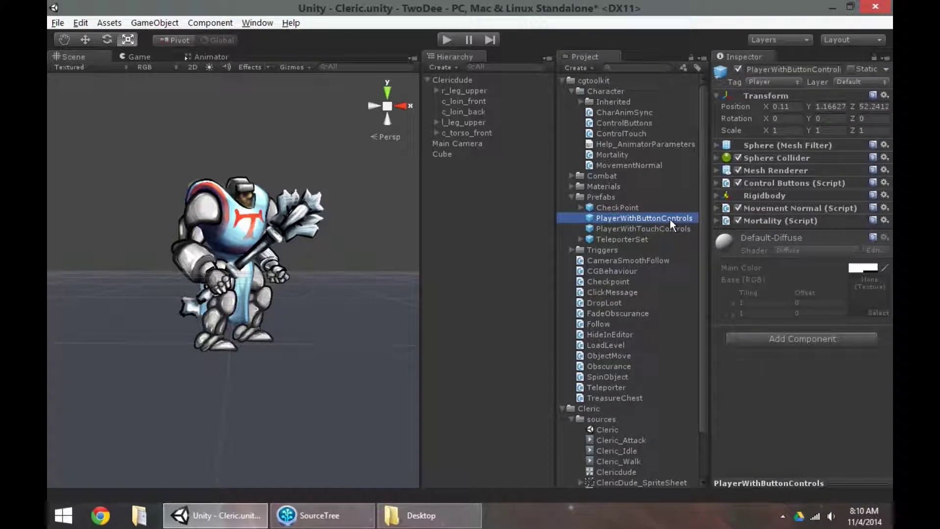
pyautogui.moveTo(670, 220); pyautogui.dragTo(510, 219)
pyautogui.click(785, 121)
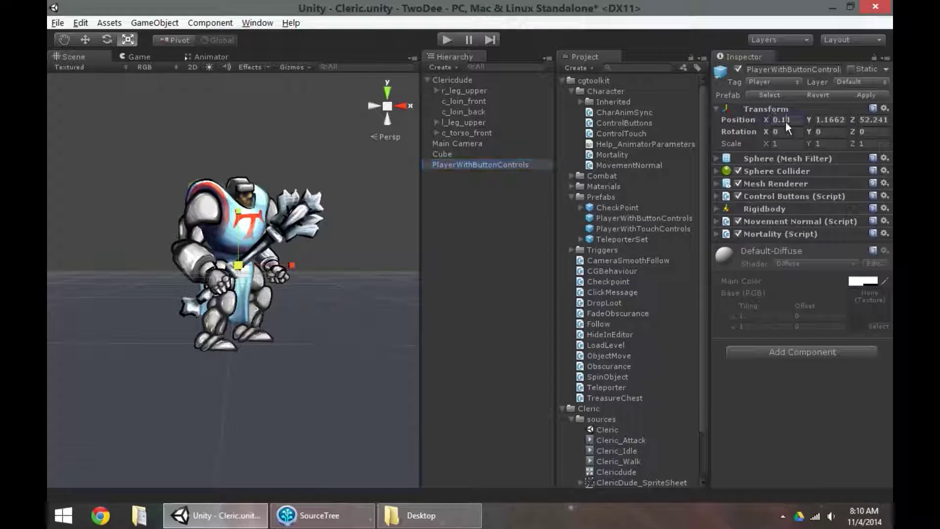
pyautogui.write('0')
pyautogui.press('Tab')
pyautogui.write('0')
pyautogui.press('Tab')
pyautogui.write('0')
pyautogui.press('Tab')
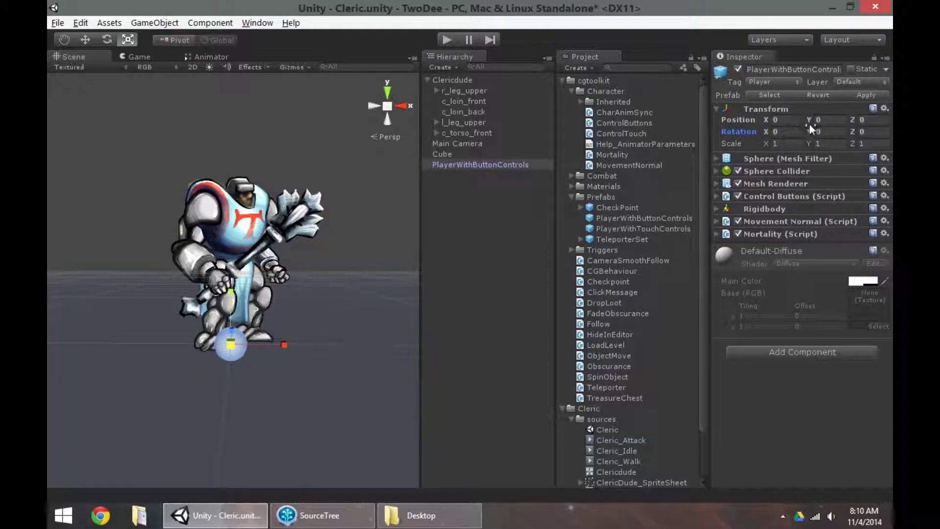
# - Run a quick Play-mode test of the scene with the Cube floor and player, then stop
pyautogui.click(437, 154)
pyautogui.moveTo(309, 407)
pyautogui.keyDown('alt'); pyautogui.mouseDown()
pyautogui.moveTo(294, 299)
pyautogui.moveTo(302, 392)
pyautogui.mouseUp(); pyautogui.keyUp('alt')
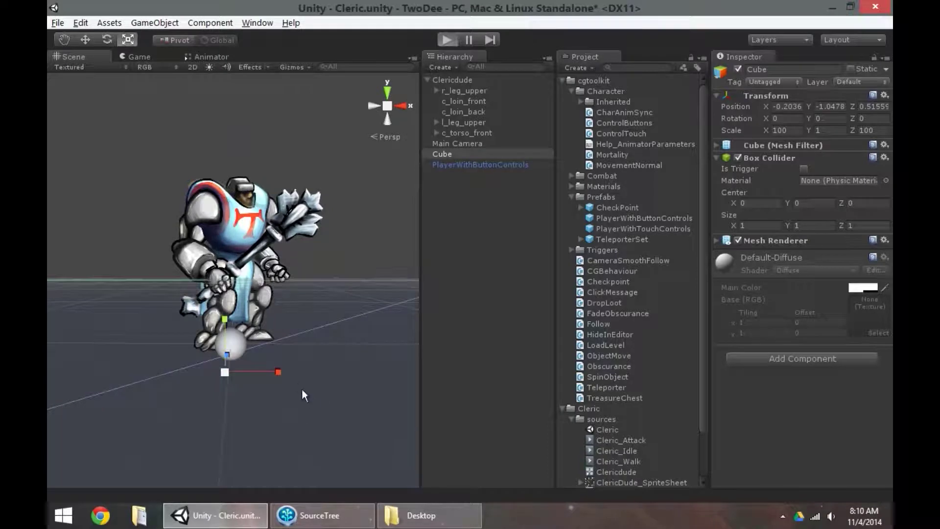
pyautogui.hotkey('ctrl', 'p')
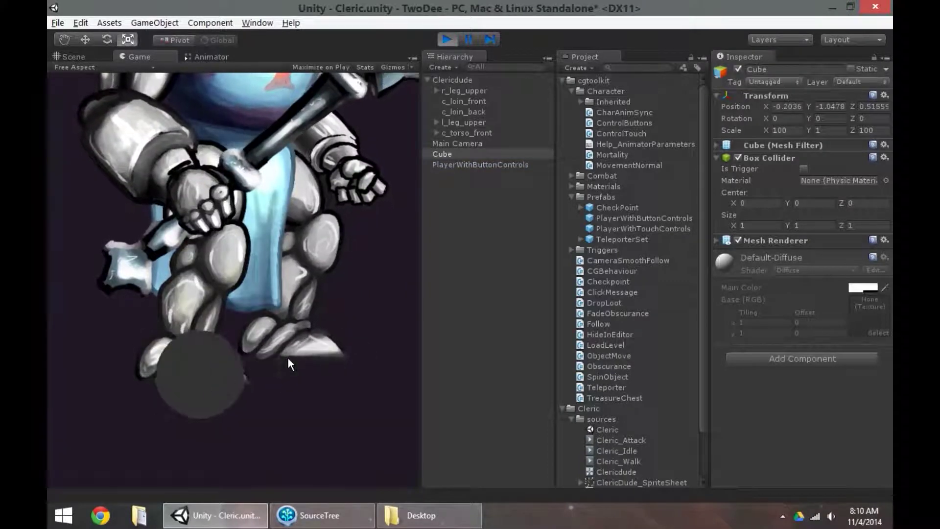
pyautogui.click(446, 39)
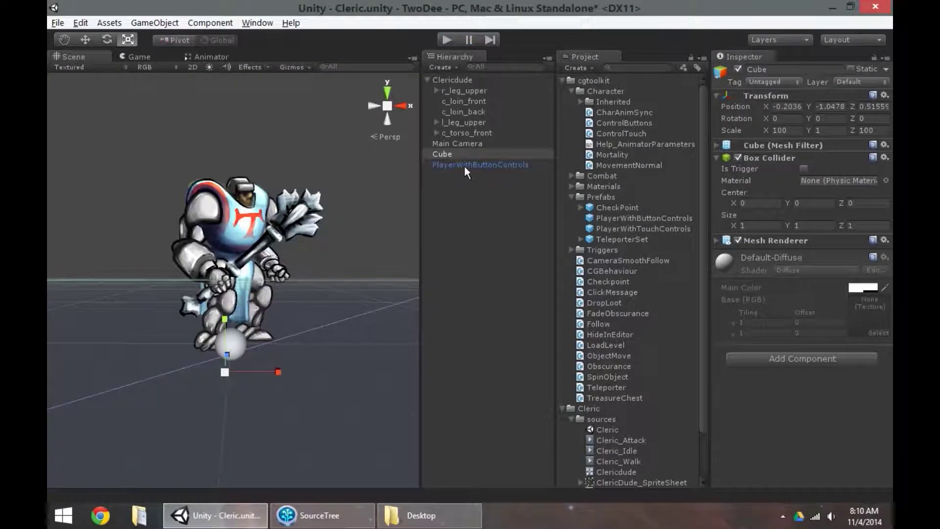
pyautogui.click(464, 165)
pyautogui.click(456, 154)
pyautogui.click(457, 164)
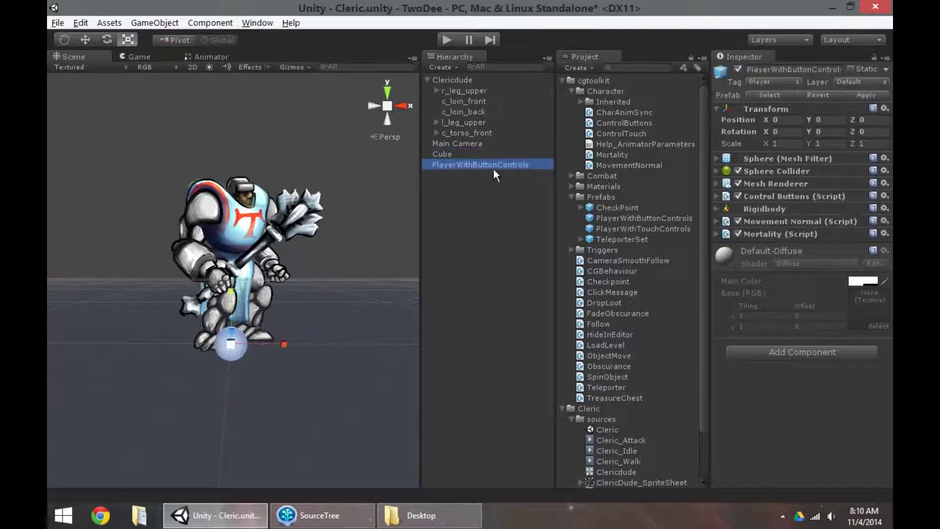
# - Make Clericdude a child of the PlayerWithButtonControls object
pyautogui.moveTo(453, 77); pyautogui.dragTo(458, 166)
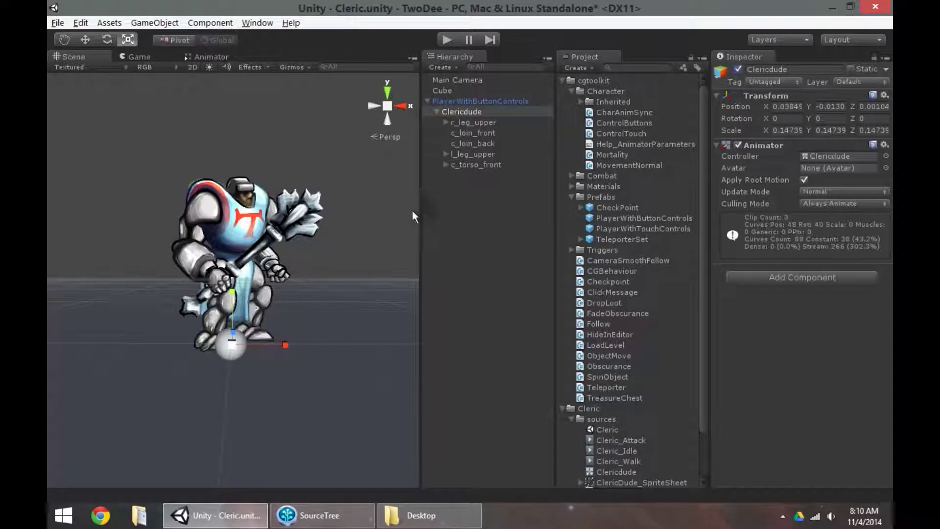
pyautogui.click(474, 101)
pyautogui.click(469, 112)
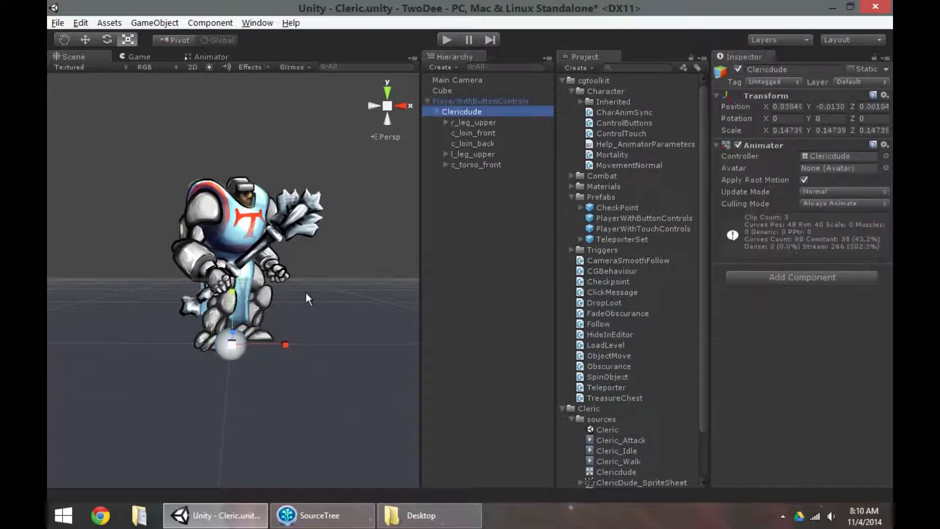
pyautogui.click(474, 101)
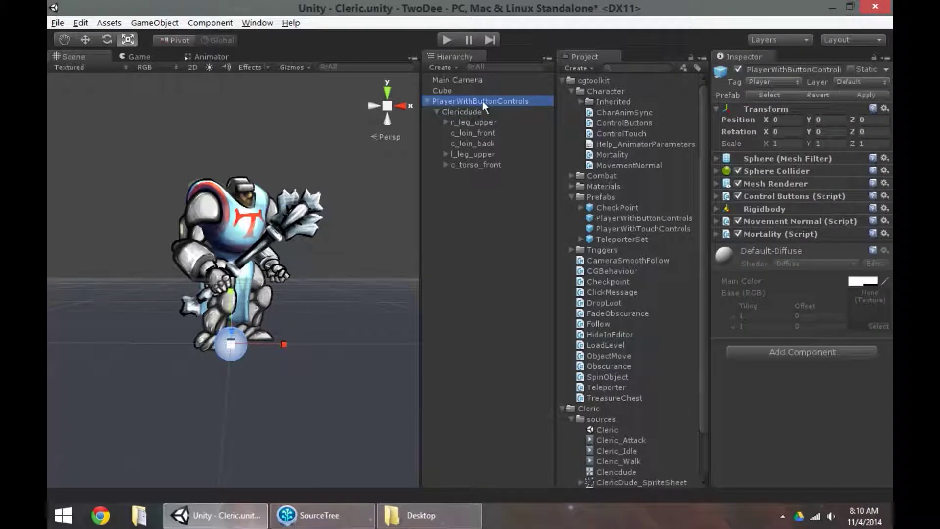
pyautogui.click(786, 143)
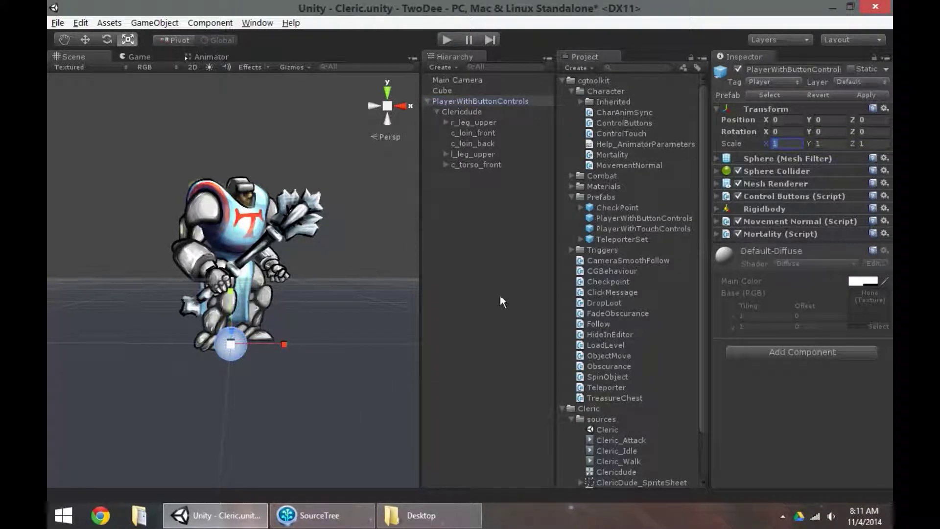
# - Scale Clericdude down to 0.03773, lower it into the sphere, and hide the player's Mesh Renderer
pyautogui.click(455, 112)
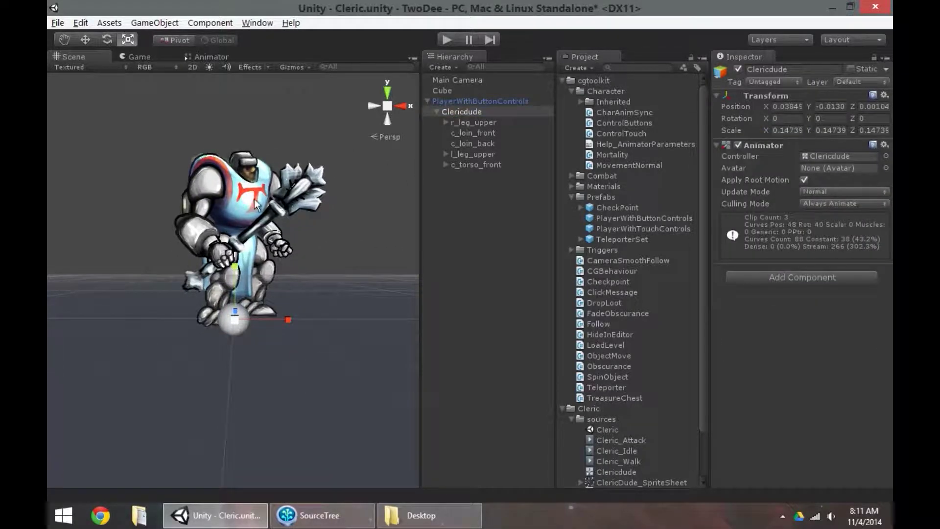
pyautogui.scroll(3, 235, 343)
pyautogui.moveTo(233, 345); pyautogui.dragTo(193, 334)
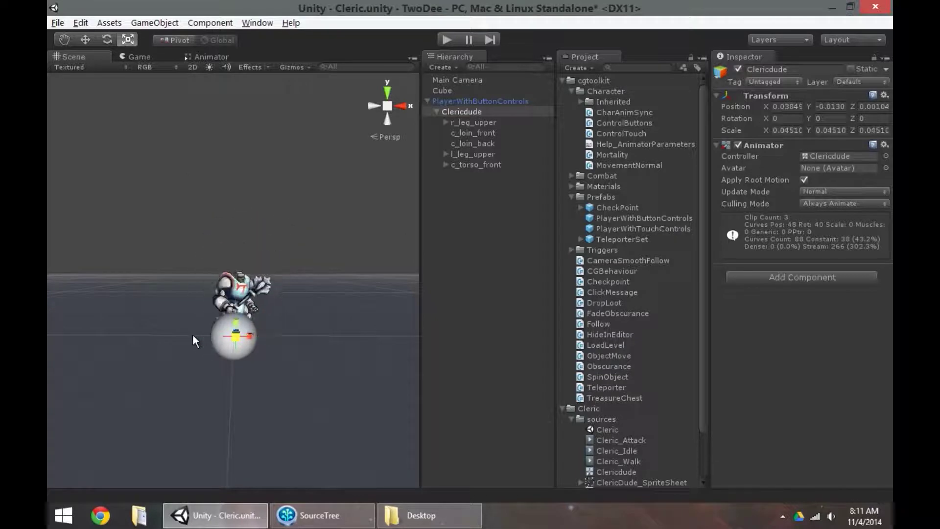
pyautogui.press('w')
pyautogui.moveTo(236, 283); pyautogui.dragTo(234, 303)
pyautogui.scroll(4, 233, 307)
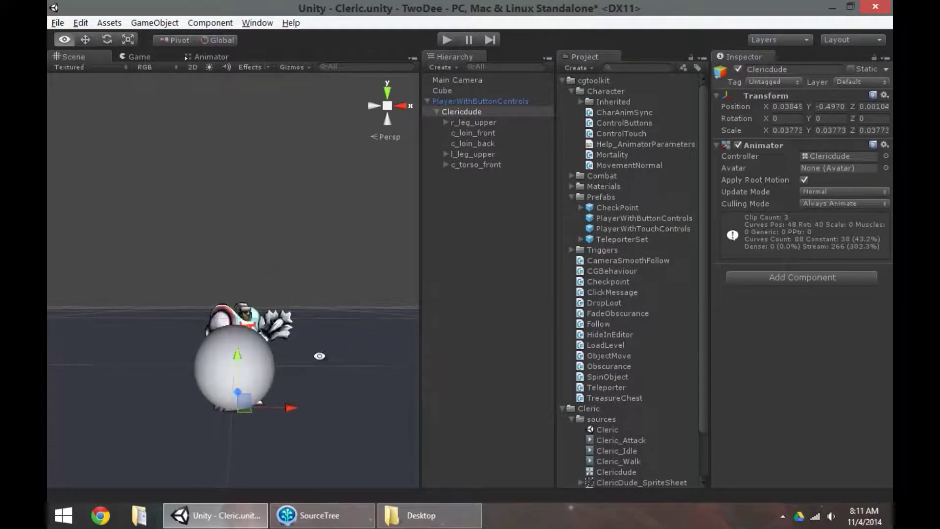
pyautogui.moveTo(234, 345); pyautogui.dragTo(272, 363)
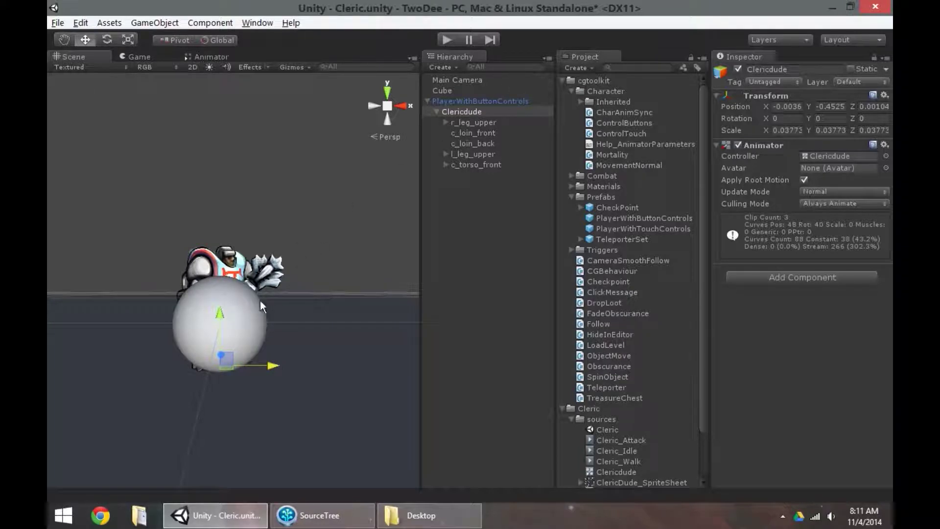
pyautogui.click(502, 102)
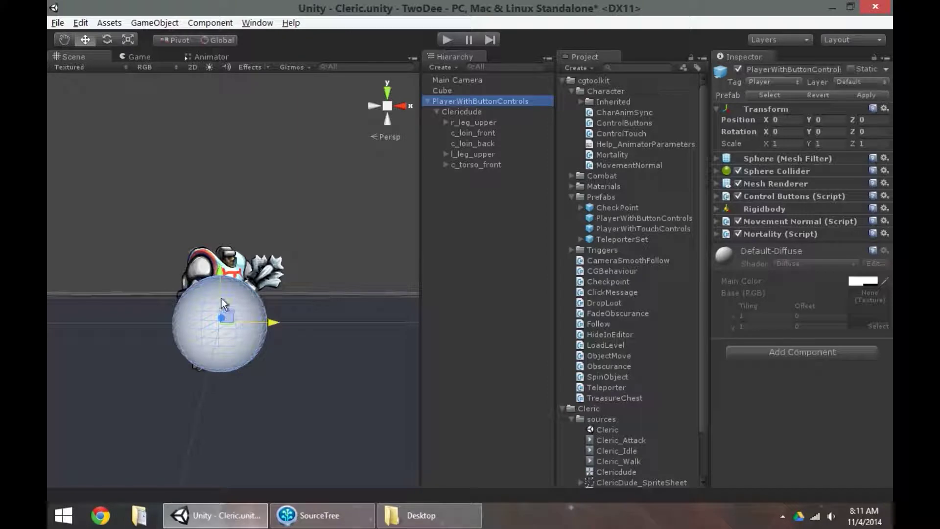
pyautogui.click(738, 184)
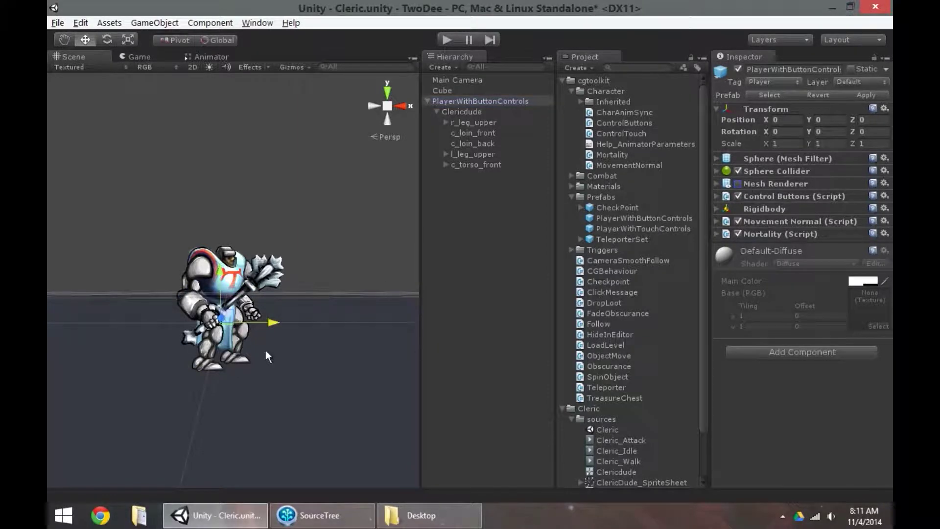
# - Orbit the Scene view until the cleric sprite faces the camera, then start Play mode
pyautogui.keyDown('alt'); pyautogui.moveTo(265, 350); pyautogui.dragTo(415, 164); pyautogui.keyUp('alt')
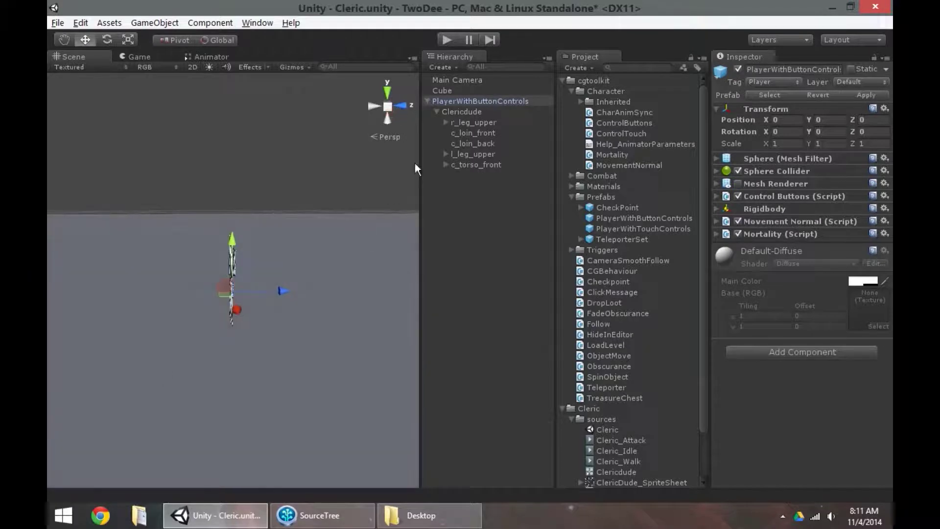
pyautogui.click(465, 110)
pyautogui.keyDown('alt'); pyautogui.moveTo(277, 263); pyautogui.dragTo(273, 230); pyautogui.keyUp('alt')
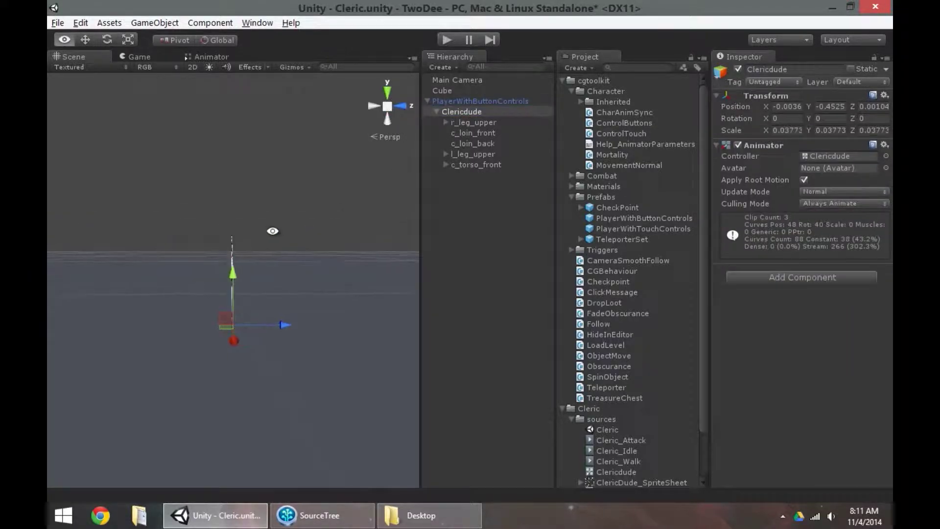
pyautogui.click(490, 98)
pyautogui.keyDown('alt'); pyautogui.moveTo(378, 190); pyautogui.dragTo(542, 265); pyautogui.keyUp('alt')
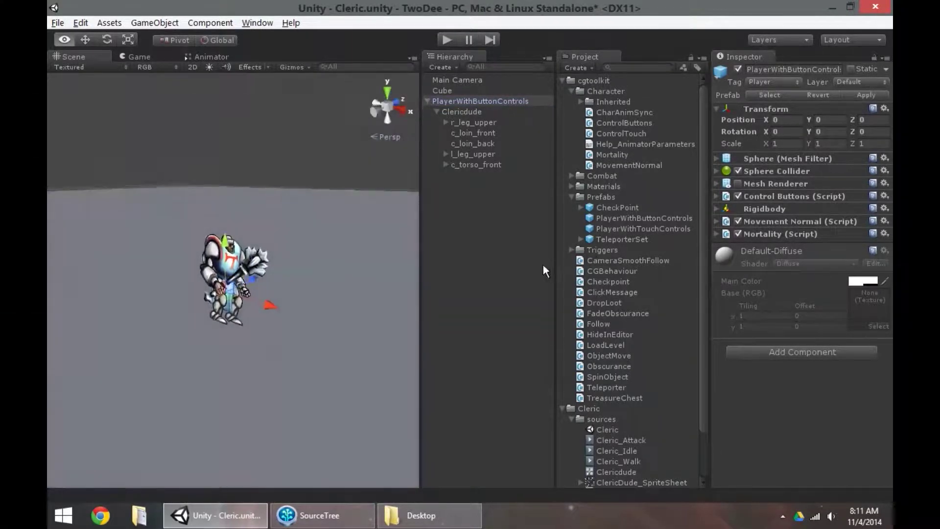
pyautogui.click(166, 43)
pyautogui.click(167, 43)
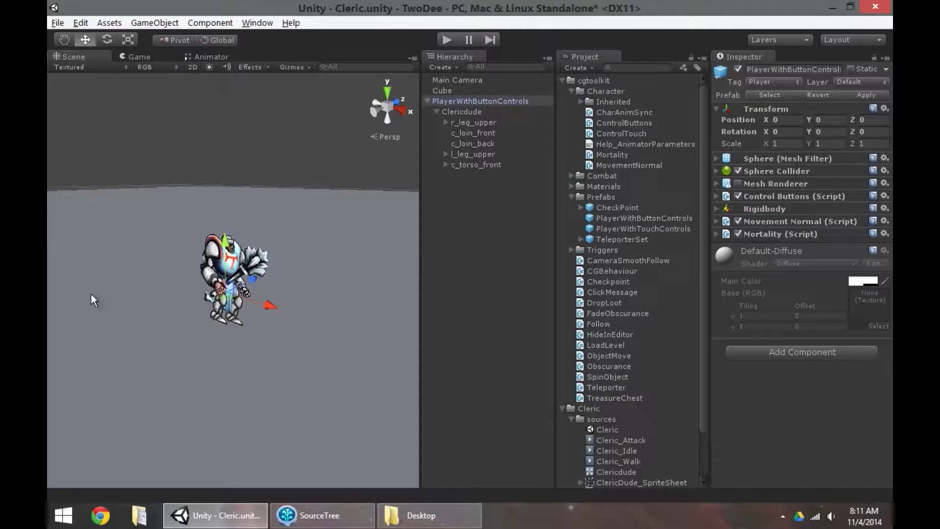
pyautogui.keyDown('alt'); pyautogui.moveTo(94, 300); pyautogui.dragTo(401, 127); pyautogui.keyUp('alt')
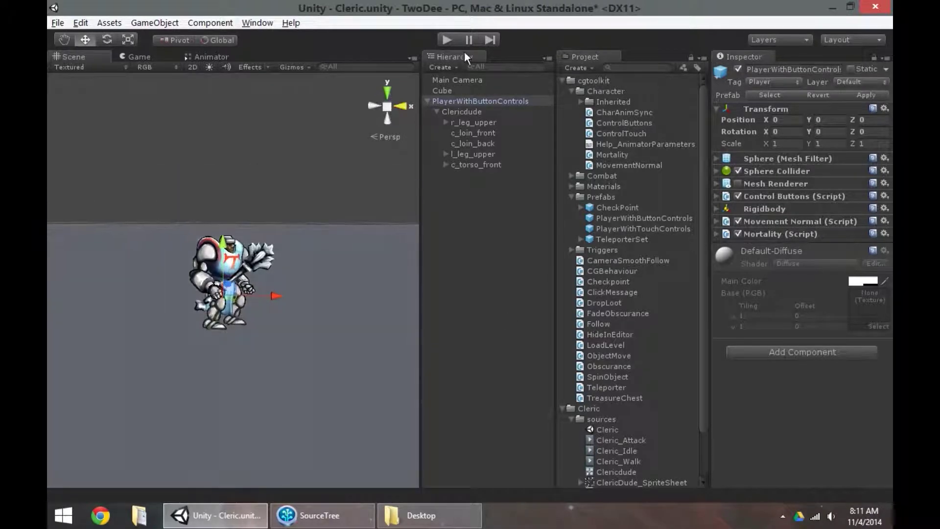
pyautogui.click(447, 39)
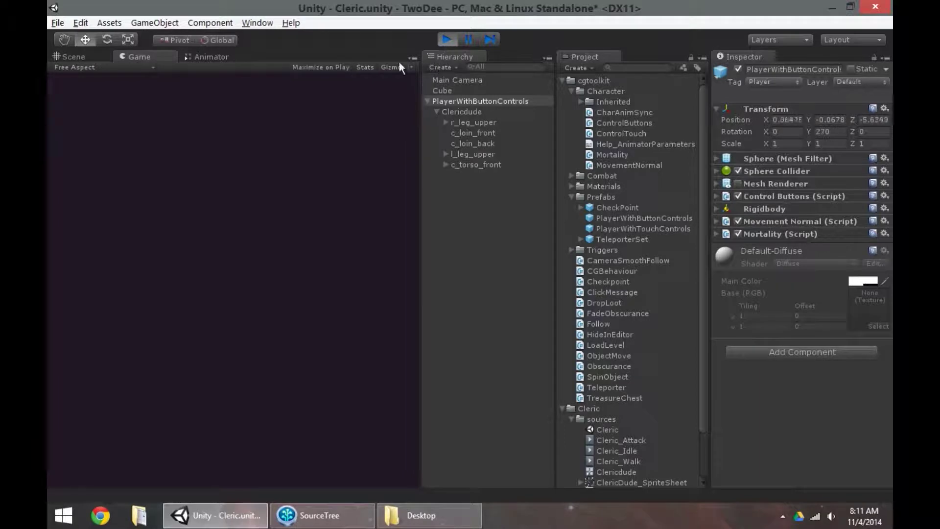
# - Stop Play mode and set Clericdude's Y rotation to 270
pyautogui.click(78, 54)
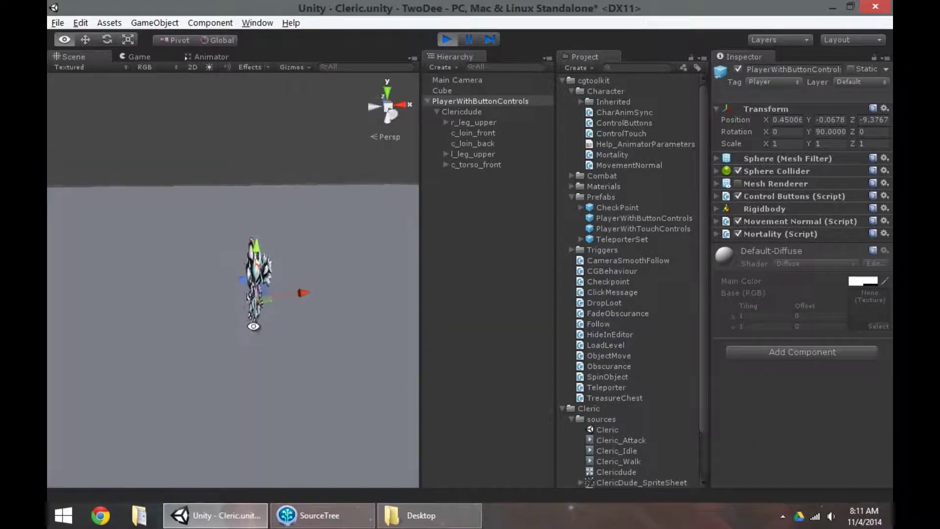
pyautogui.hotkey('ctrl', '2')
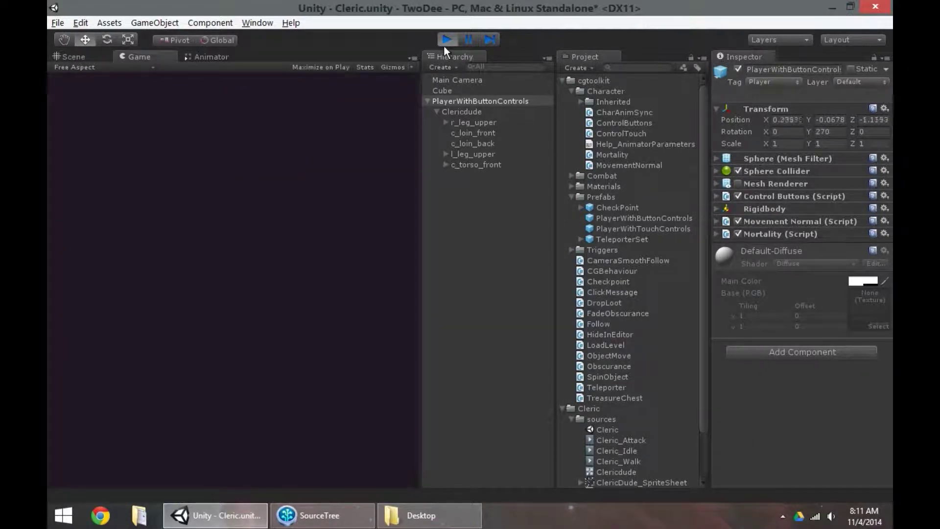
pyautogui.click(446, 40)
pyautogui.click(462, 112)
pyautogui.click(831, 117)
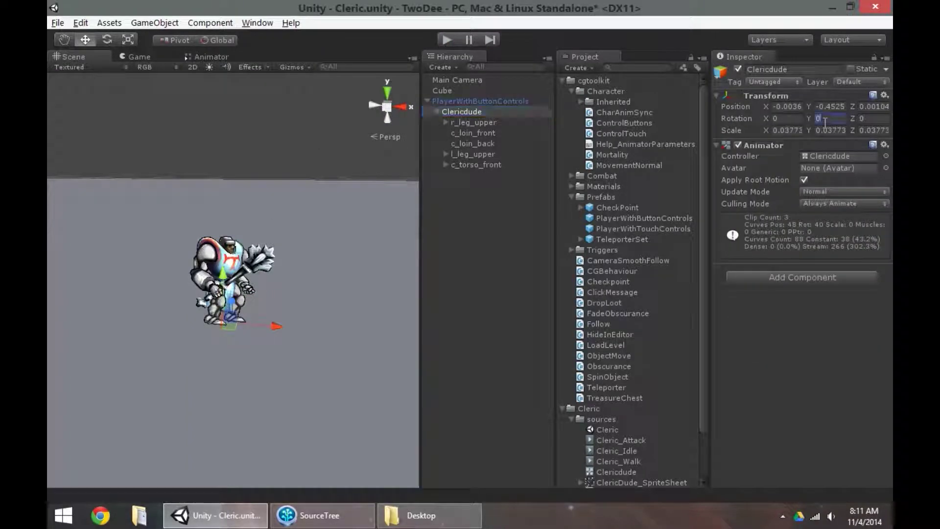
pyautogui.write('270')
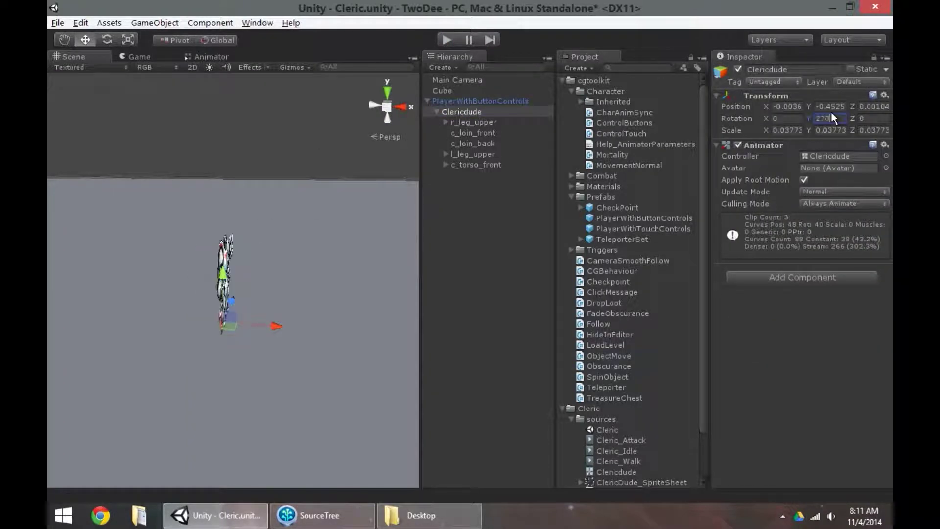
pyautogui.press('Tab')
# - Set the PlayerWithButtonControls Y rotation to 90
pyautogui.click(508, 101)
pyautogui.click(827, 131)
pyautogui.write('90')
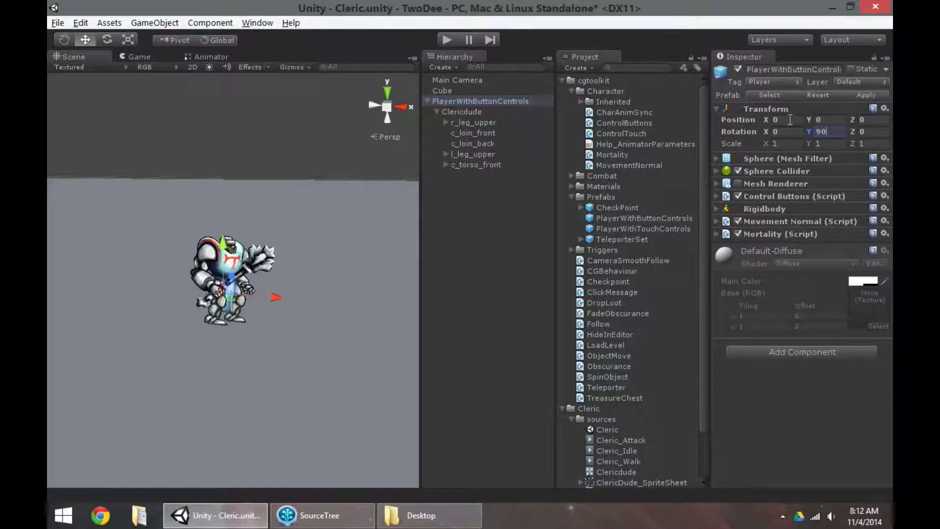
pyautogui.press('Tab')
# - In Play mode, walk the cleric left and right with the arrow keys, jump, then stop
pyautogui.click(444, 42)
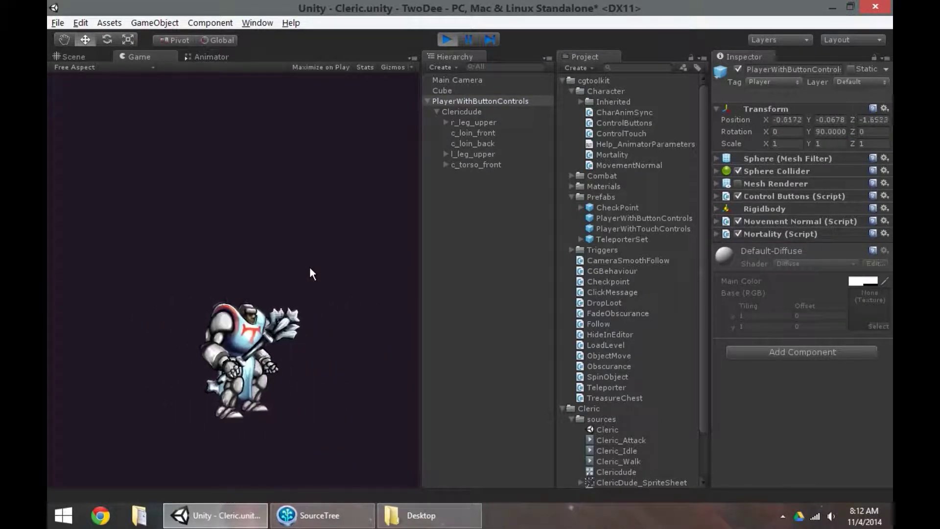
pyautogui.click(469, 112)
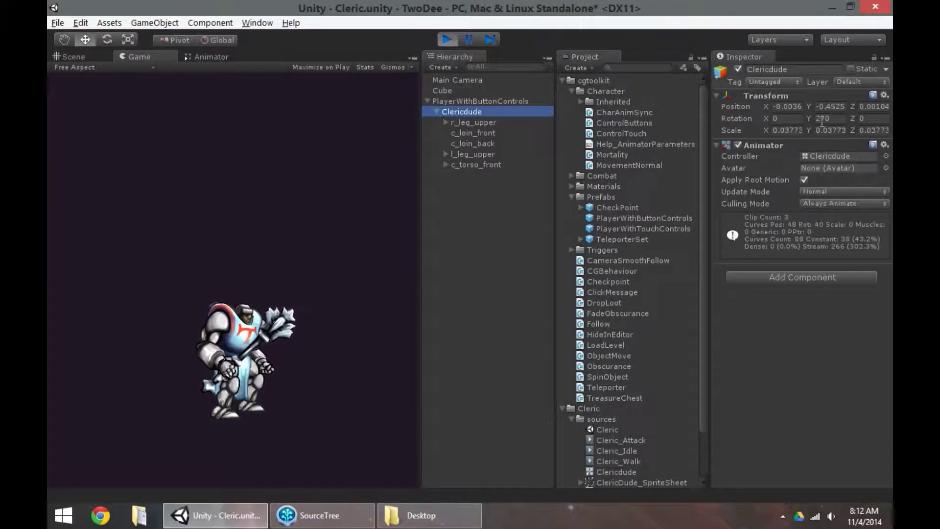
pyautogui.click(198, 296)
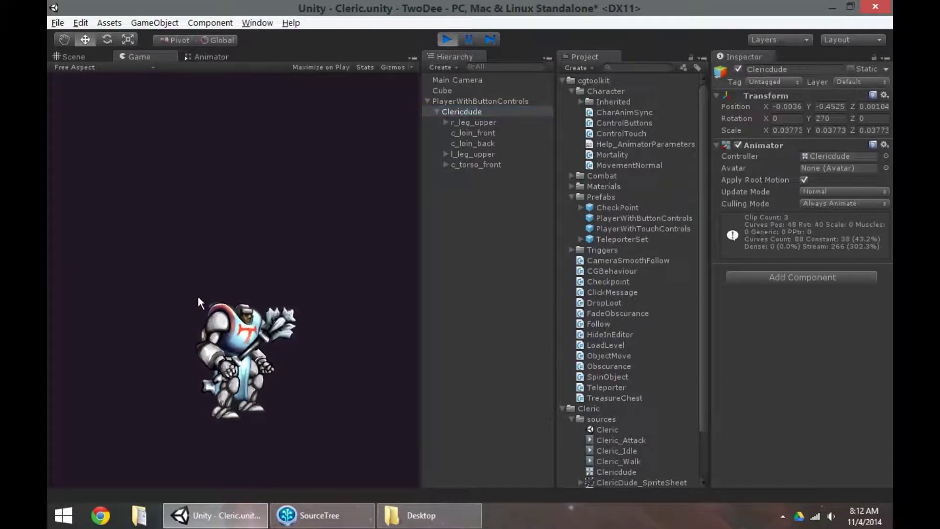
pyautogui.click(483, 100)
pyautogui.click(218, 266)
pyautogui.press('Left')
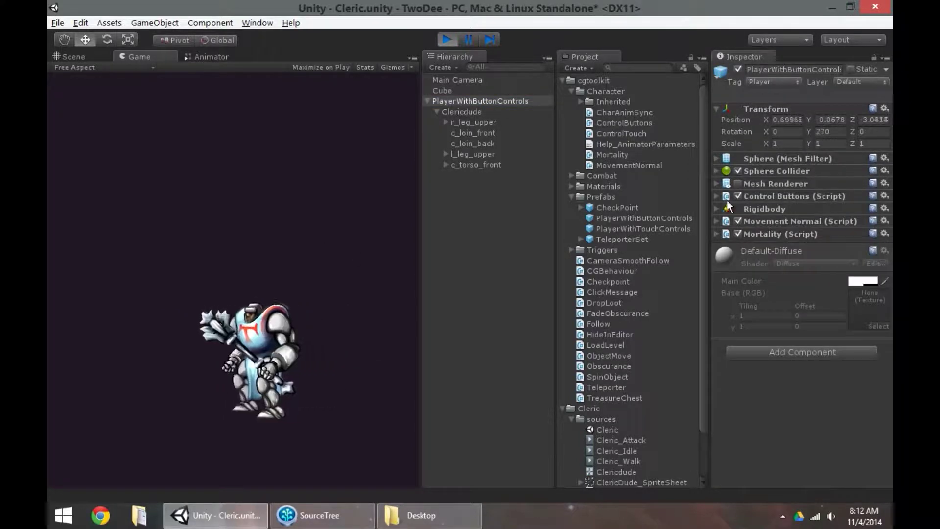
pyautogui.press('Right')
pyautogui.press('Left')
pyautogui.press('Right')
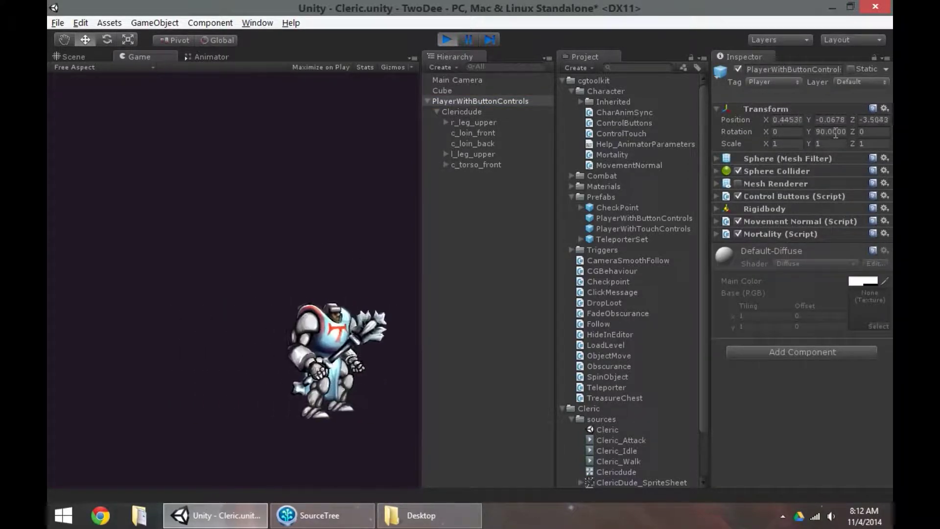
pyautogui.press('Left')
pyautogui.press('Right')
pyautogui.press('Left')
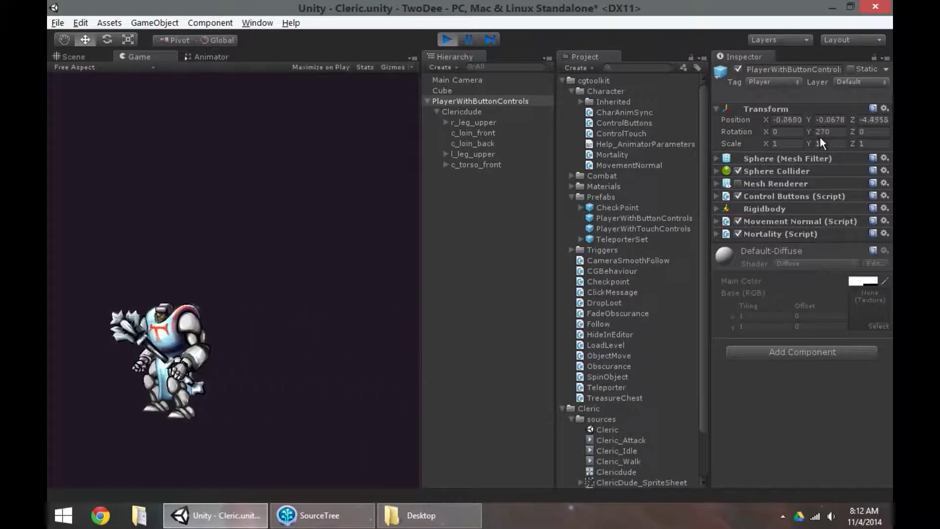
pyautogui.press('Right')
pyautogui.press('Left')
pyautogui.press('Right')
pyautogui.press('Left')
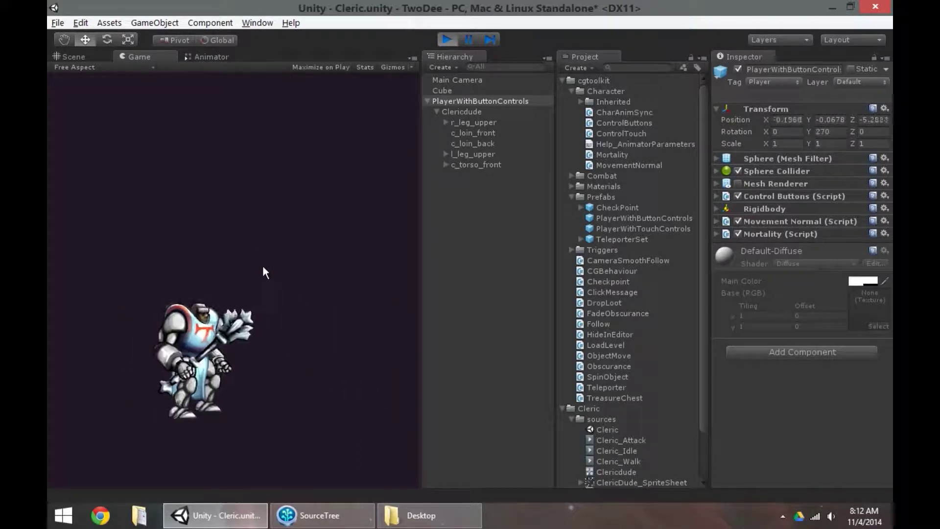
pyautogui.press('Right')
pyautogui.press('Left')
pyautogui.press('Up')
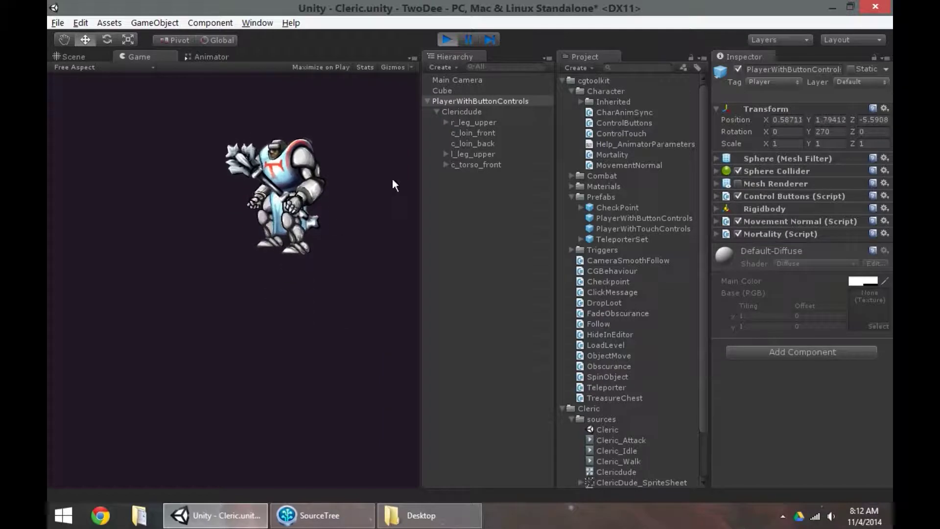
pyautogui.click(447, 39)
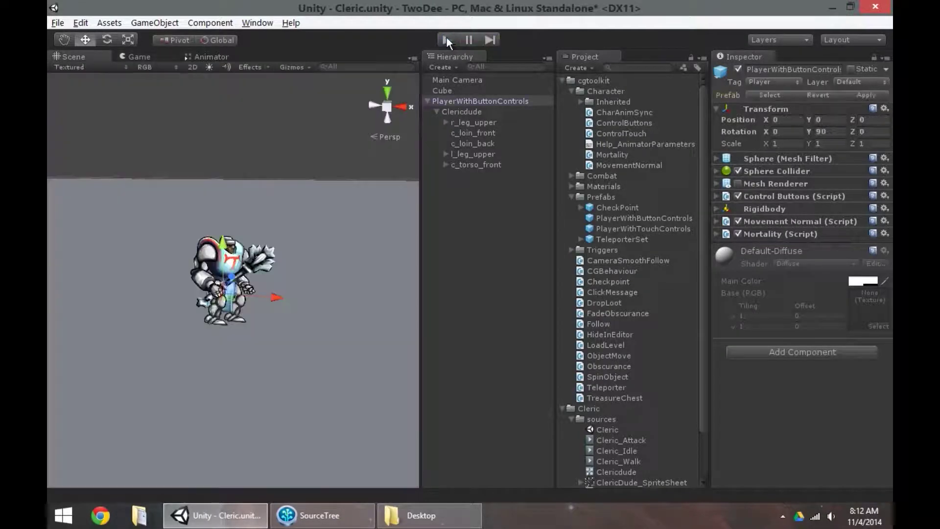
# - Turn off Use Vertical Axis in the player's Control Buttons script
pyautogui.click(470, 110)
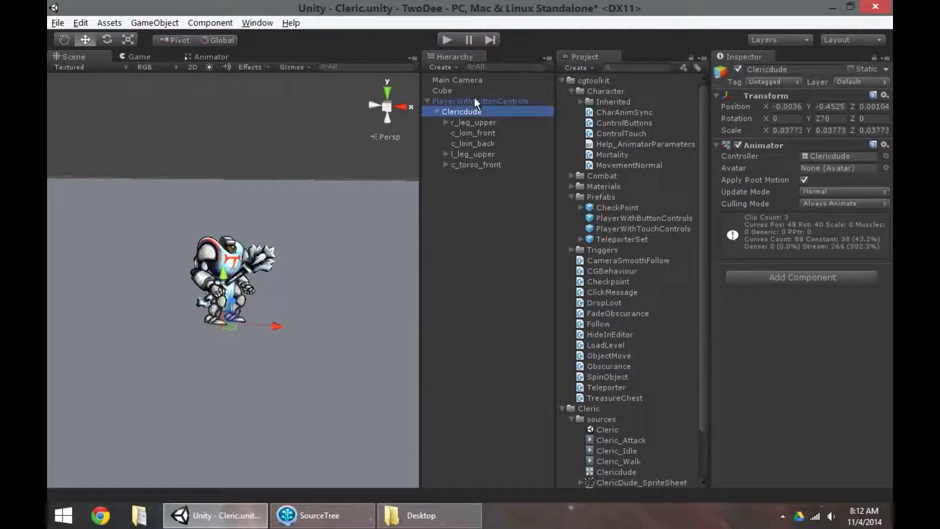
pyautogui.click(474, 100)
pyautogui.click(767, 195)
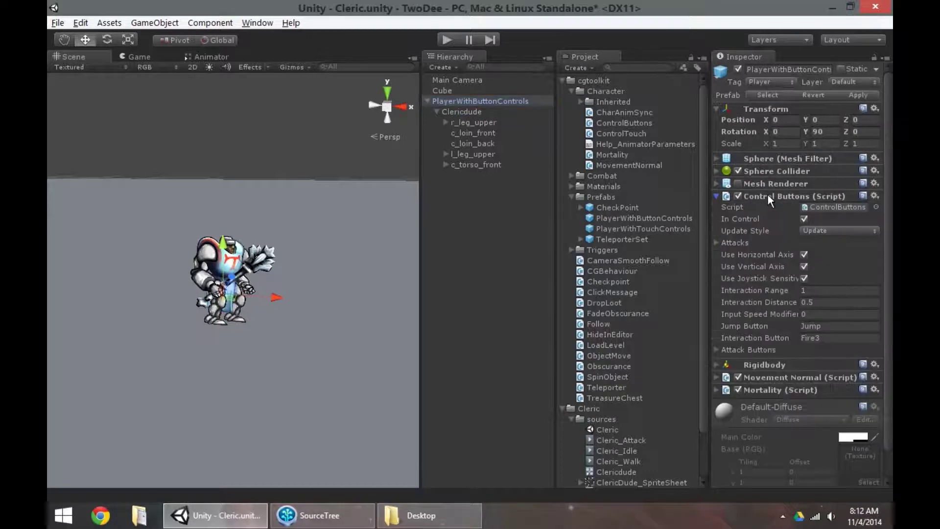
pyautogui.click(804, 267)
# - Retest in Play mode by walking the cleric left and right, then stop
pyautogui.click(447, 39)
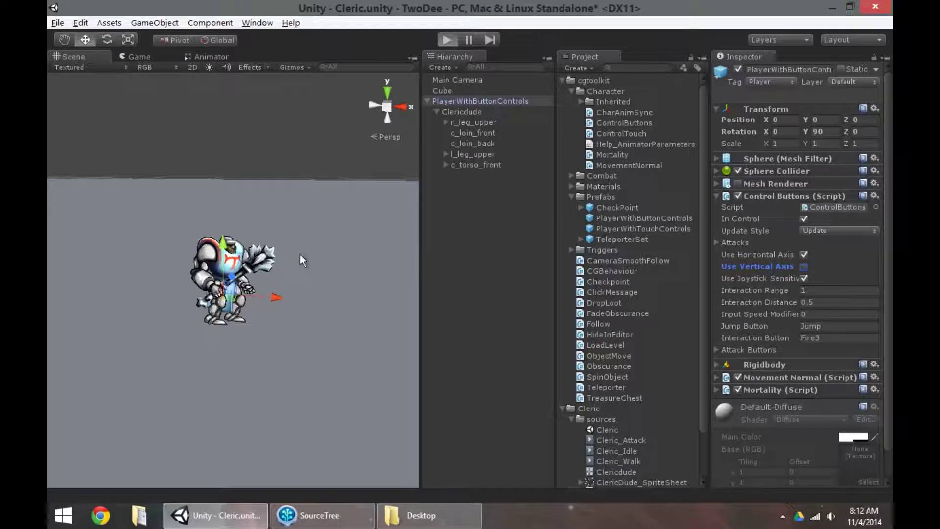
pyautogui.press('Left')
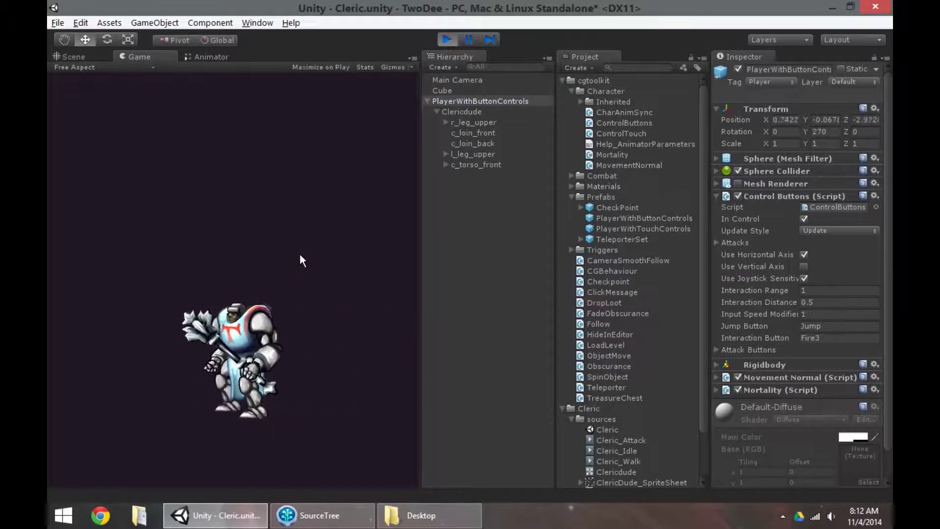
pyautogui.press('Right')
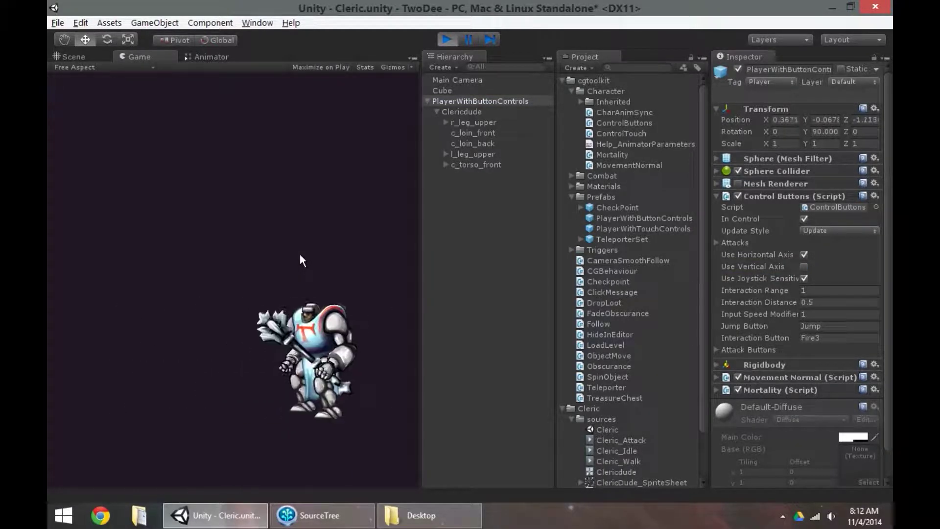
pyautogui.press('Left')
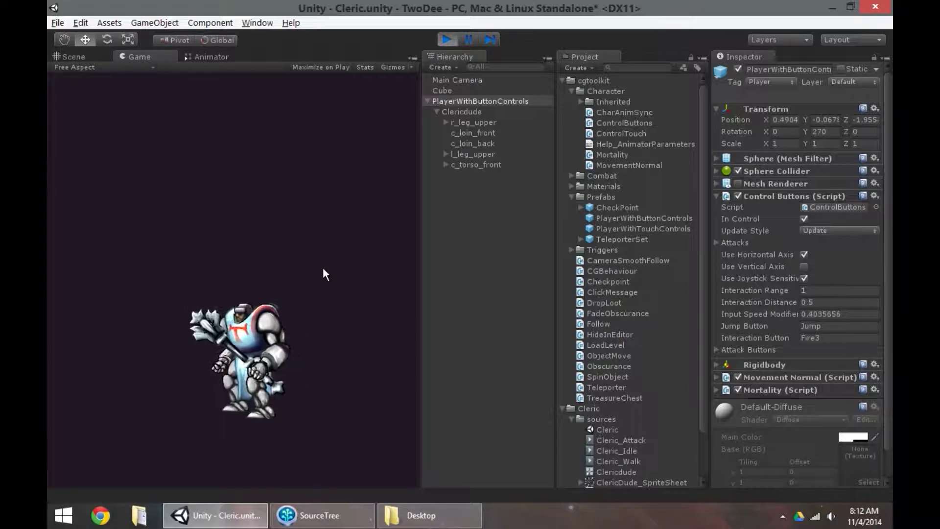
pyautogui.click(447, 40)
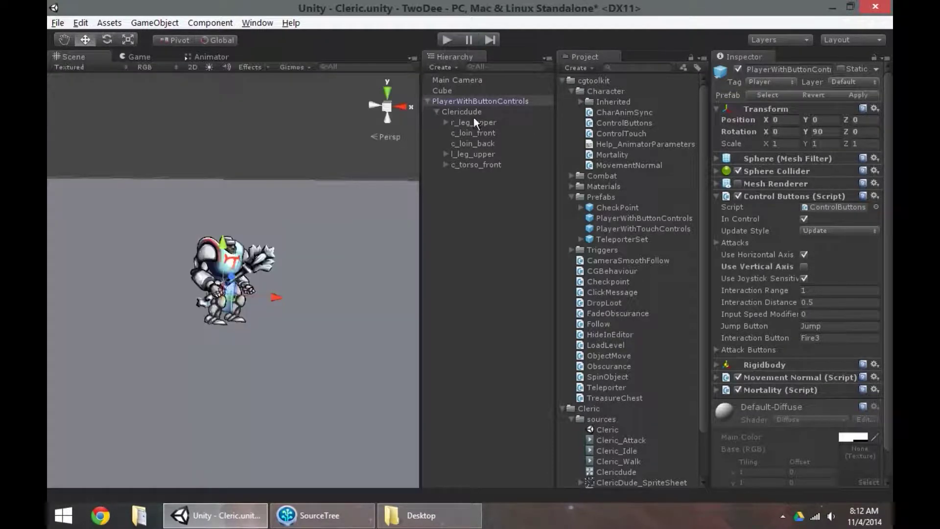
# - Rename the player to Player and add a Char Anim Sync script using Clericdude's Animator
pyautogui.click(769, 196)
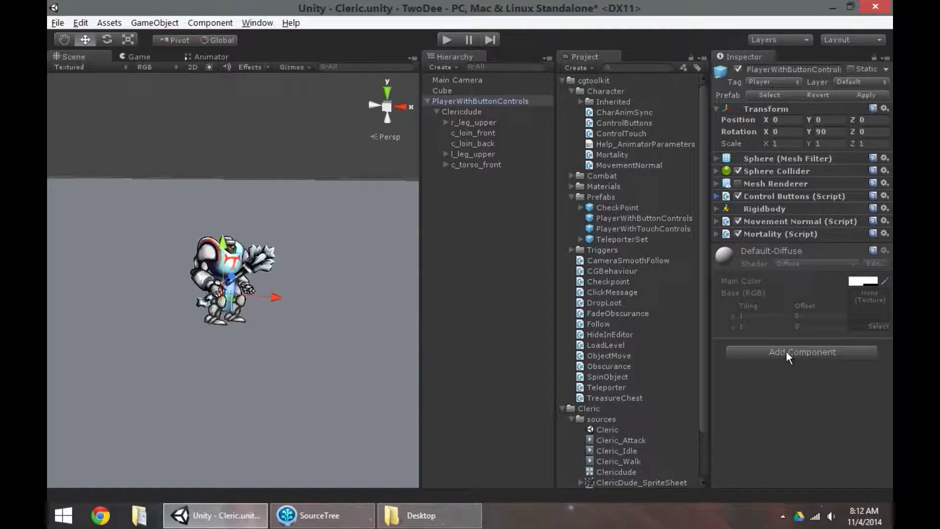
pyautogui.click(461, 113)
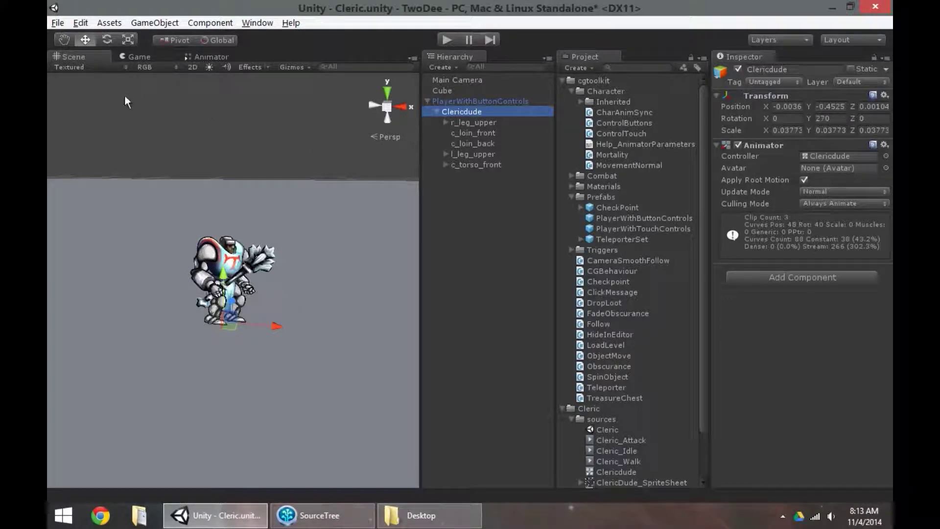
pyautogui.click(486, 101)
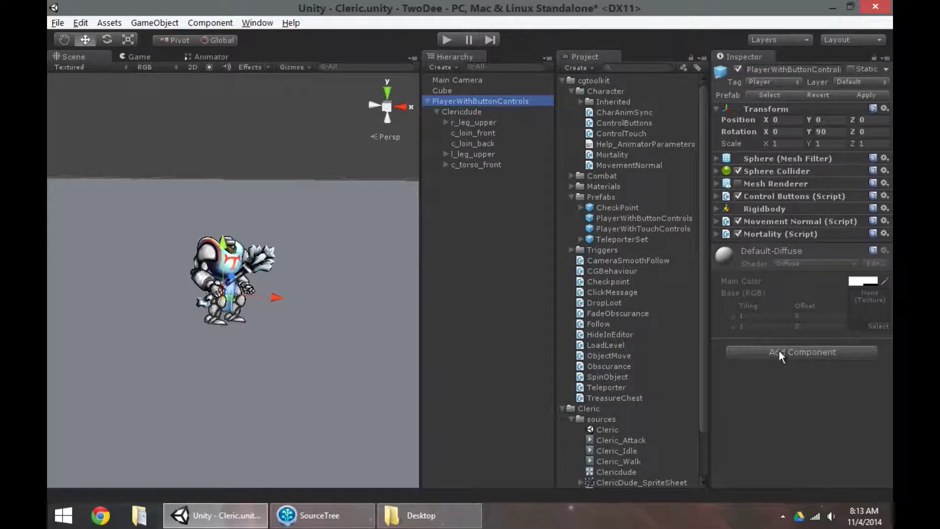
pyautogui.click(773, 70)
pyautogui.write('Player')
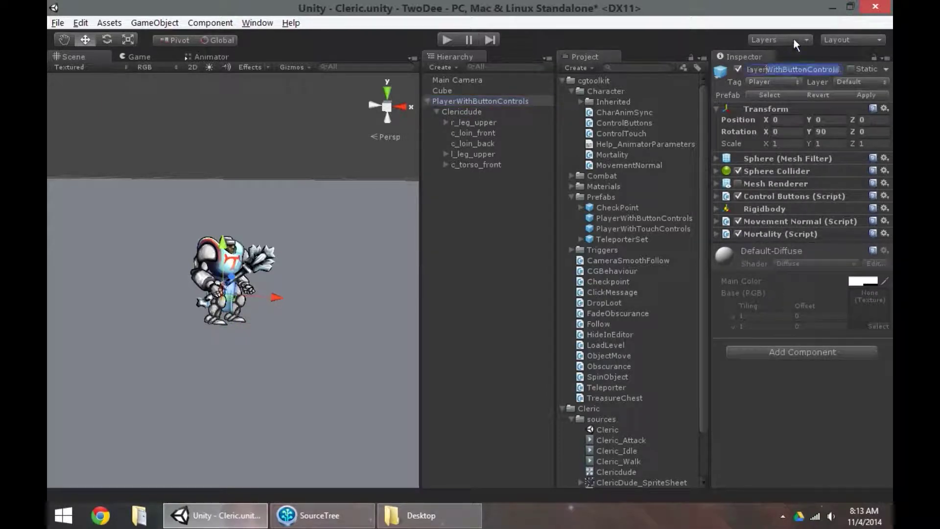
pyautogui.click(813, 351)
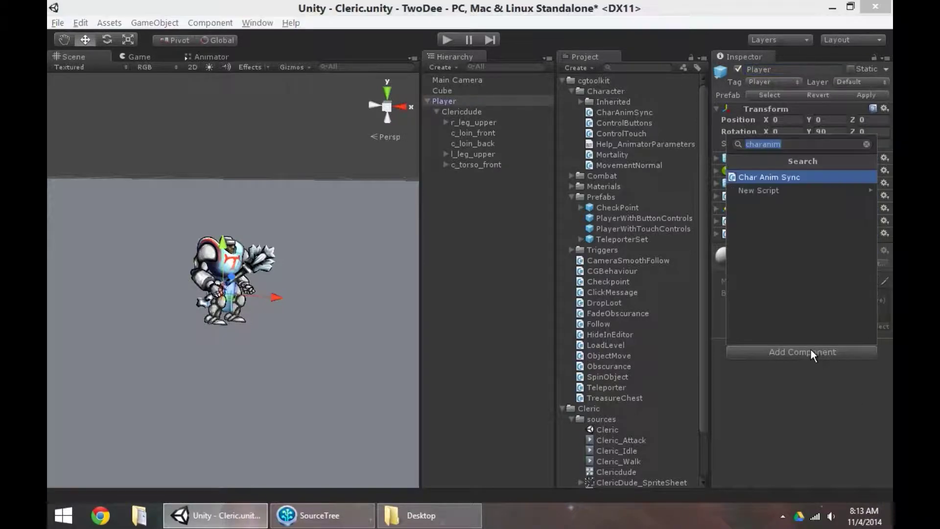
pyautogui.click(780, 177)
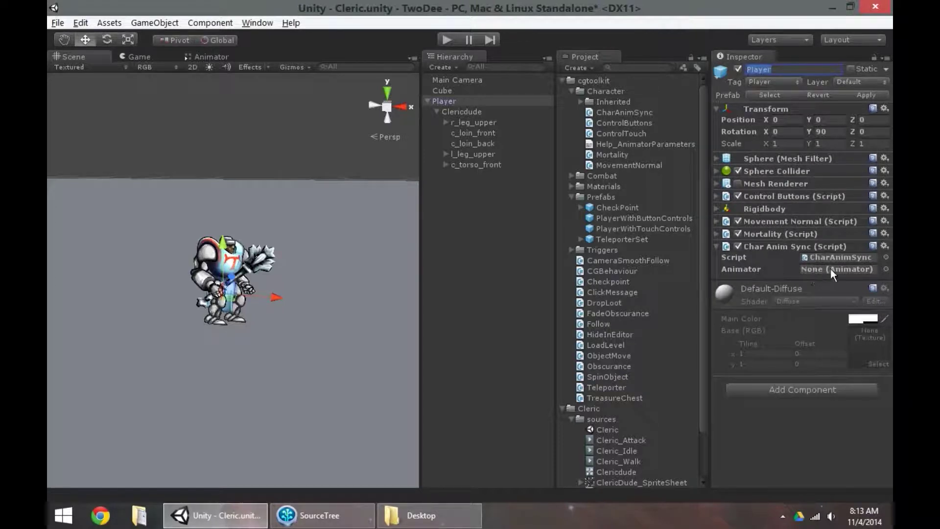
pyautogui.moveTo(453, 111); pyautogui.dragTo(811, 268)
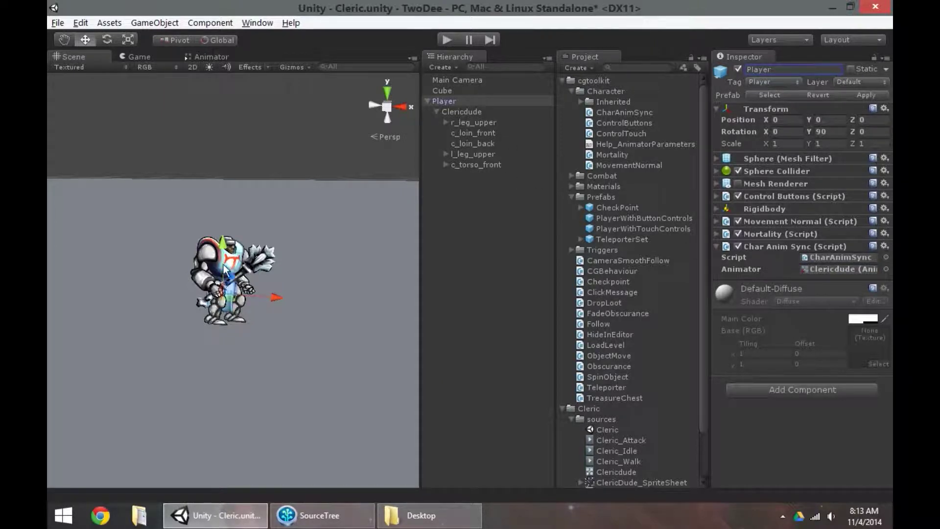
# - Play the scene and walk the cleric back and forth with the arrow keys
pyautogui.click(447, 39)
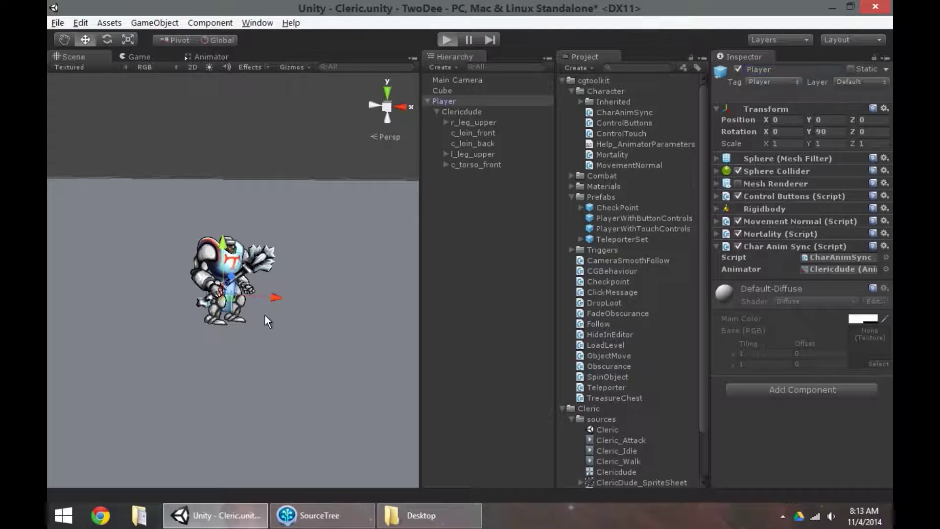
pyautogui.press('Left')
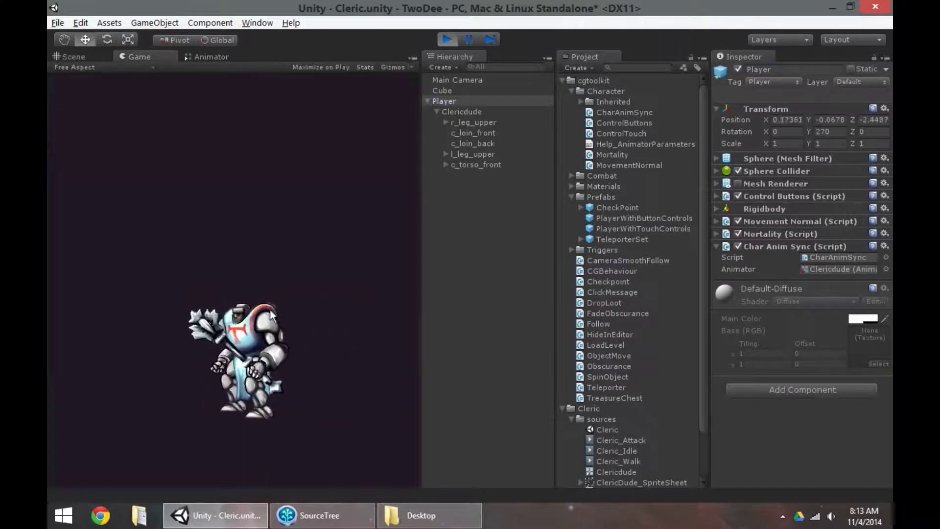
pyautogui.press('Right')
pyautogui.press('Left')
pyautogui.press('Right')
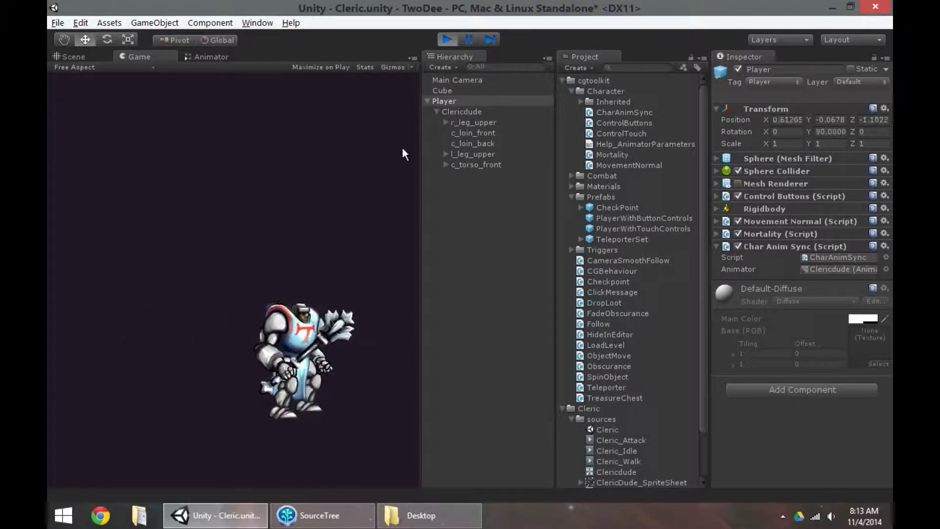
pyautogui.press('Left')
pyautogui.press('Right')
pyautogui.press('Left')
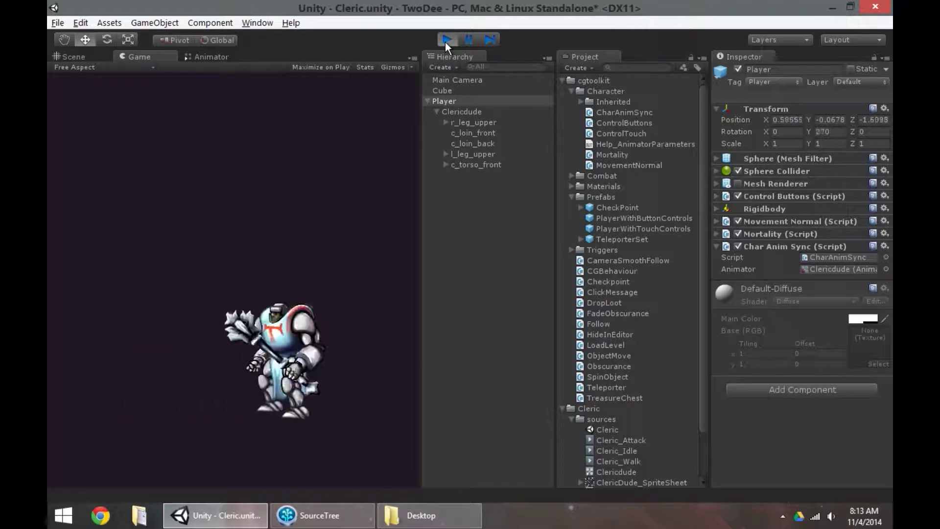
pyautogui.press('Right')
pyautogui.press('Left')
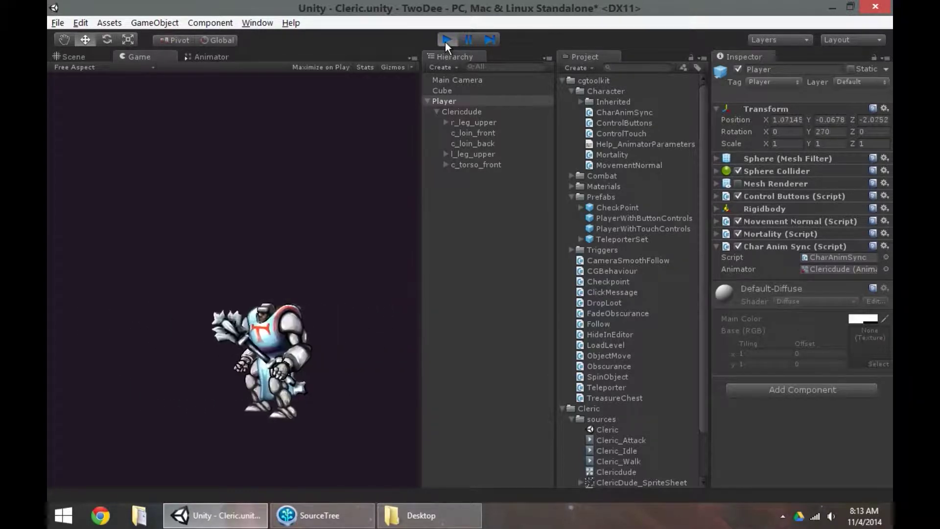
pyautogui.press('Right')
# - Stop Play mode and rearrange the Cleric_Idle, Cleric_Walk 0, Cleric_Attack and Any State nodes in the Animator
pyautogui.click(445, 42)
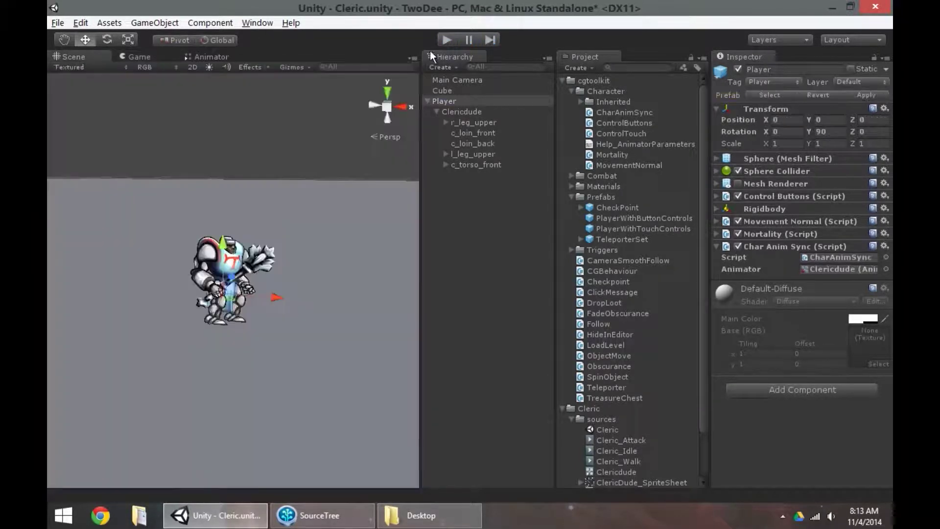
pyautogui.click(216, 55)
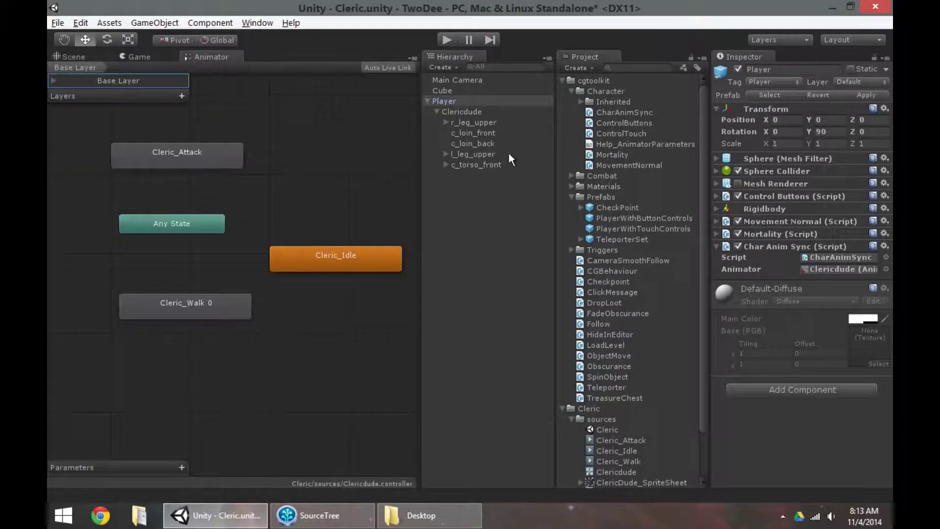
pyautogui.click(471, 112)
pyautogui.moveTo(347, 255); pyautogui.dragTo(363, 235)
pyautogui.moveTo(217, 310); pyautogui.dragTo(248, 295)
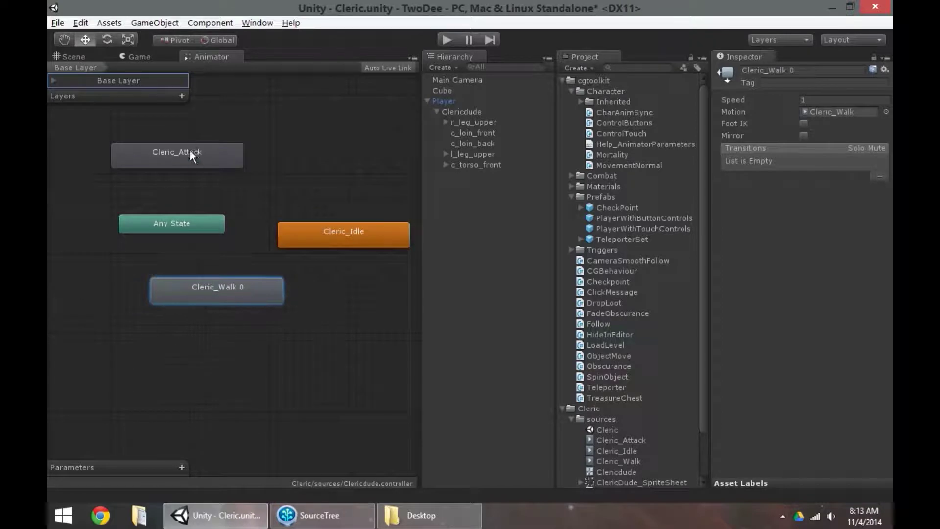
pyautogui.moveTo(190, 151); pyautogui.dragTo(237, 137)
pyautogui.moveTo(304, 238); pyautogui.dragTo(289, 238)
pyautogui.click(230, 296)
pyautogui.moveTo(231, 300); pyautogui.dragTo(208, 316)
pyautogui.moveTo(217, 126); pyautogui.dragTo(208, 133)
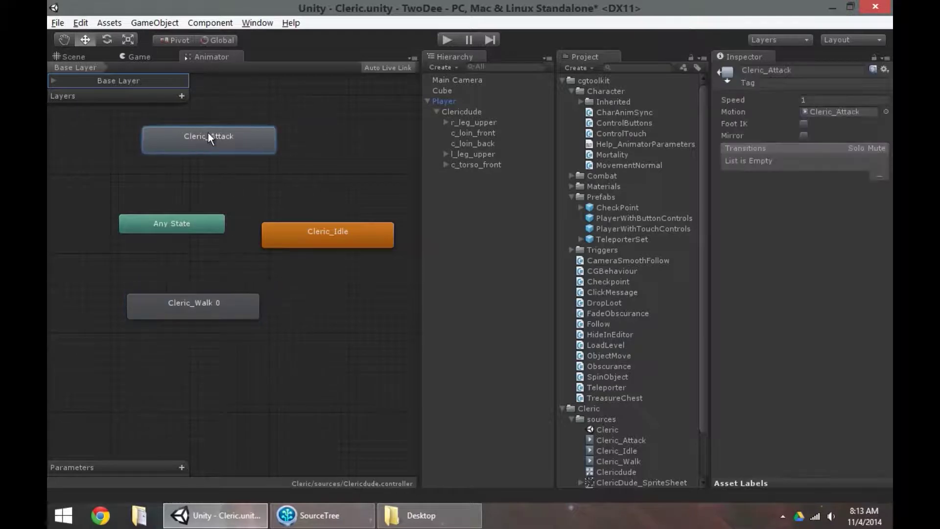
pyautogui.click(262, 199)
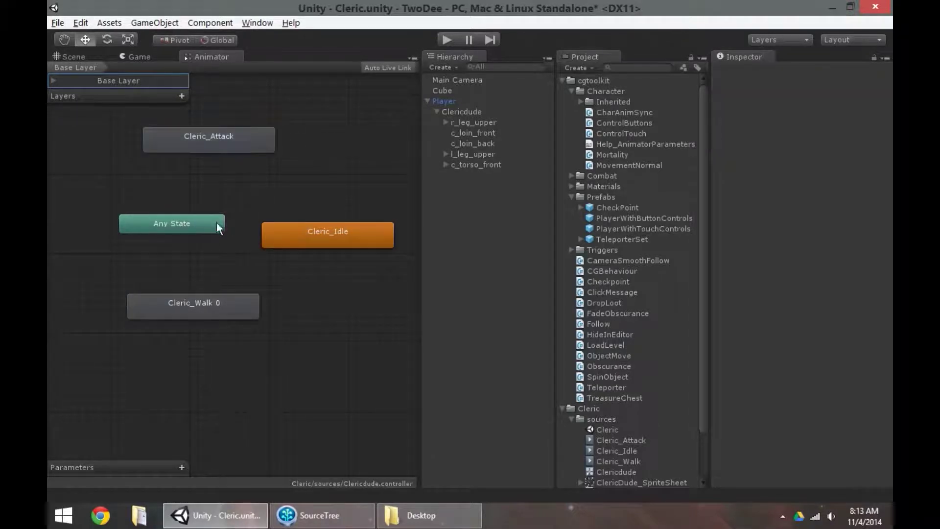
pyautogui.moveTo(187, 232); pyautogui.dragTo(164, 238)
# - Create transitions from Any State to Cleric_Idle and to Cleric_Walk 0
pyautogui.rightClick(166, 236)
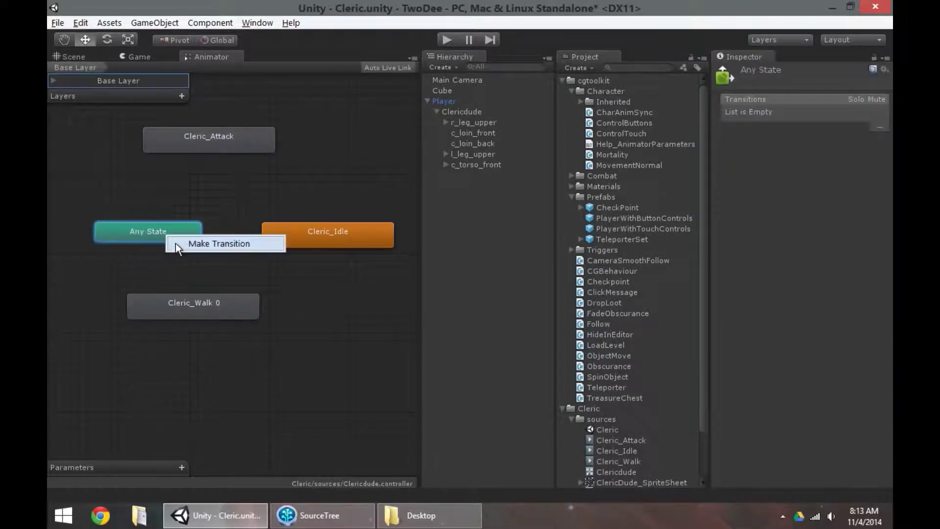
pyautogui.click(218, 243)
pyautogui.click(274, 234)
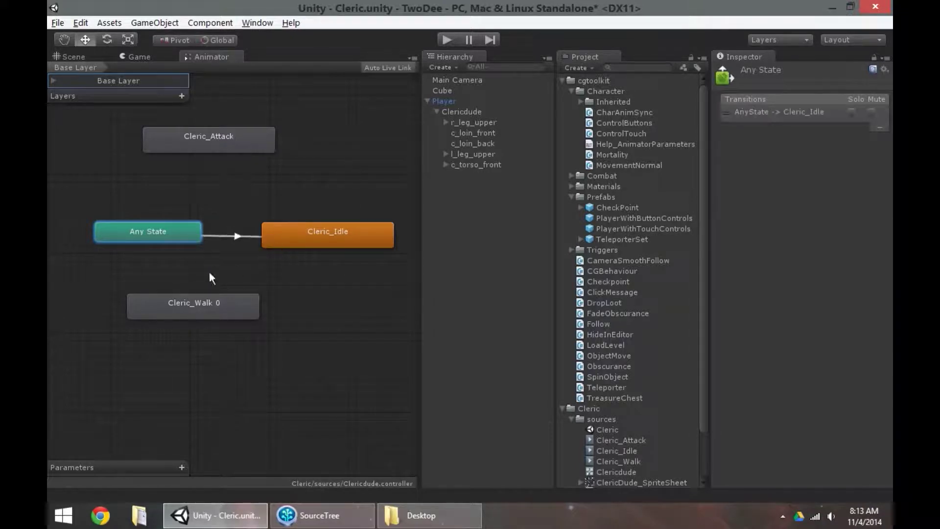
pyautogui.moveTo(165, 233)
pyautogui.mouseDown()
pyautogui.moveTo(179, 233)
pyautogui.moveTo(166, 233)
pyautogui.mouseUp()
pyautogui.rightClick(167, 233)
pyautogui.click(178, 245)
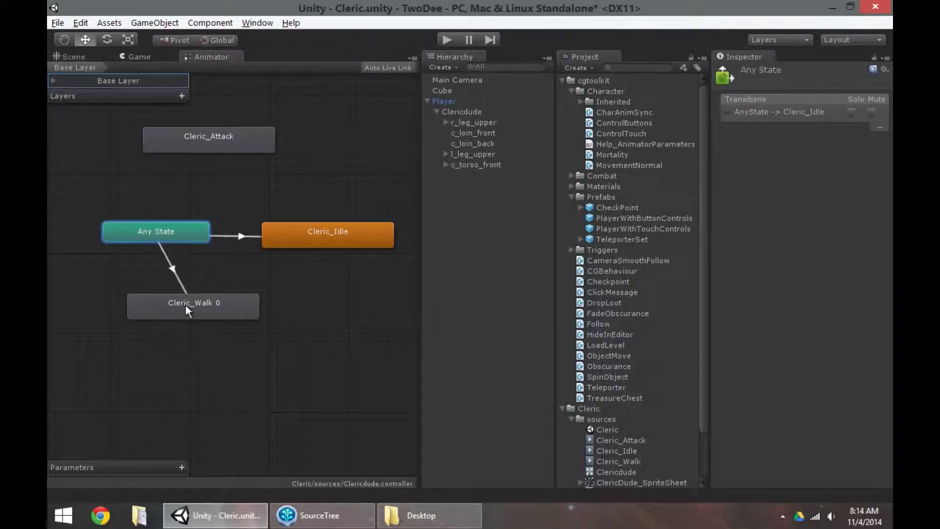
pyautogui.click(186, 305)
pyautogui.moveTo(166, 494)
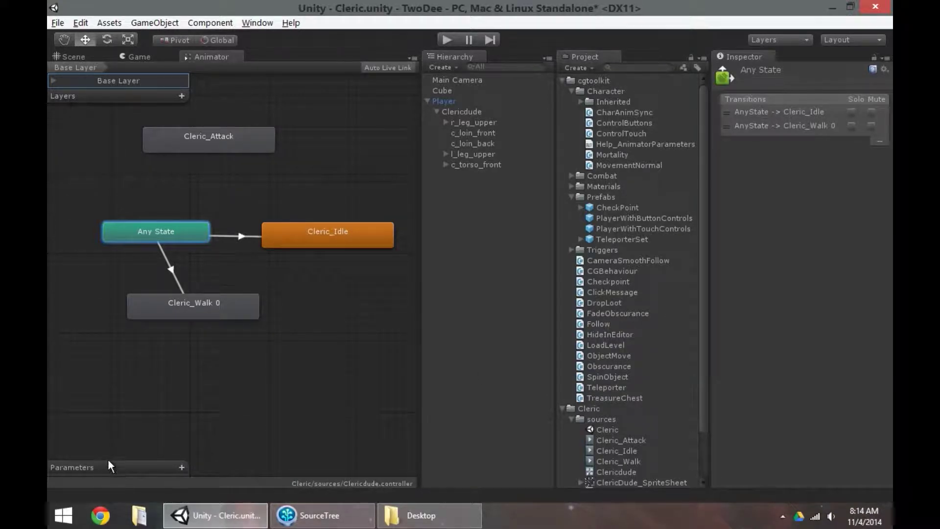
# - Add float parameters HorizontalSpeed and VerticalSpeed to the Clericdude animator
pyautogui.click(667, 145)
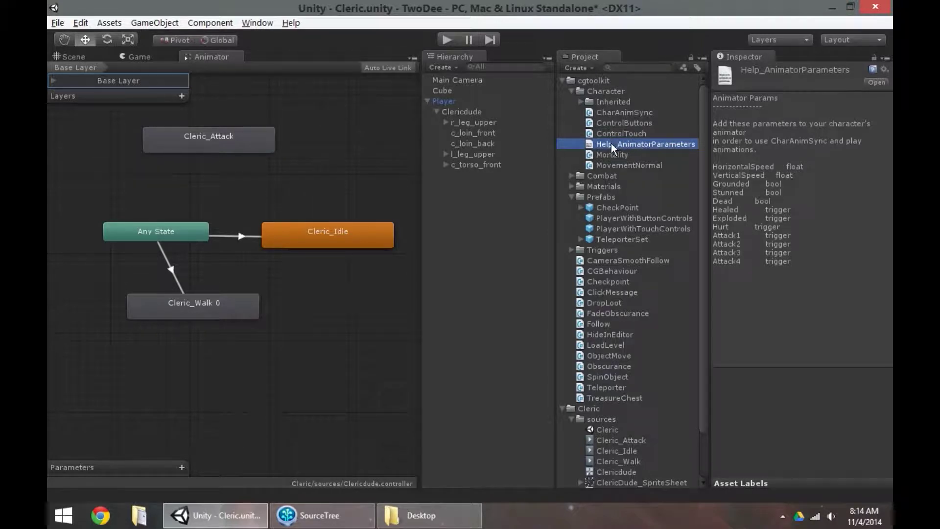
pyautogui.click(731, 191)
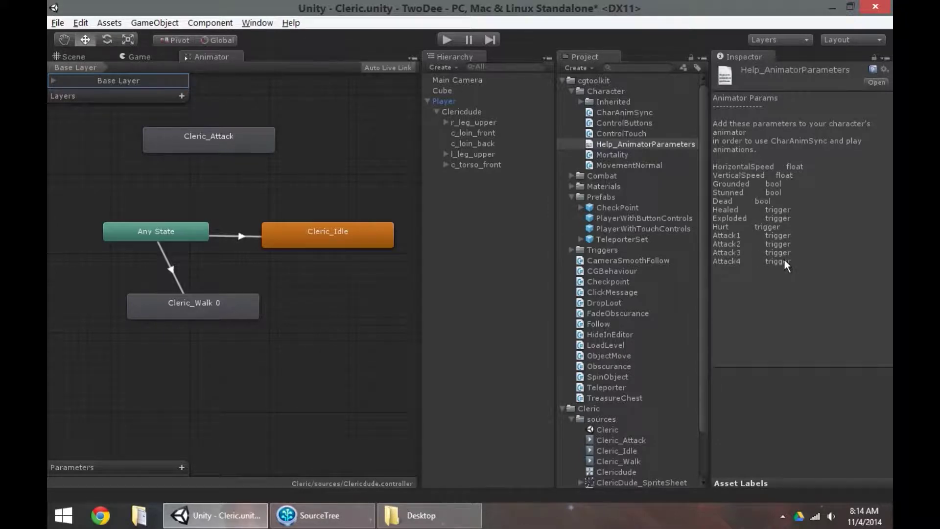
pyautogui.click(183, 466)
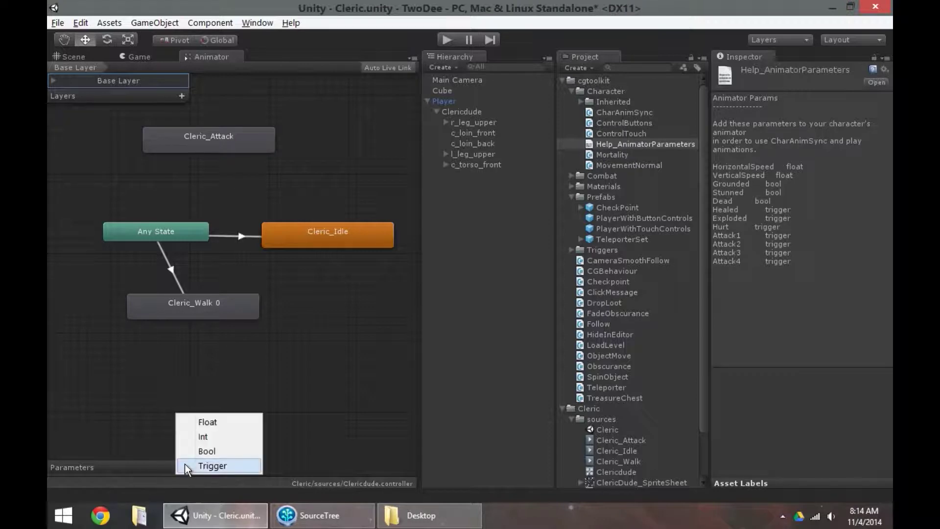
pyautogui.click(195, 419)
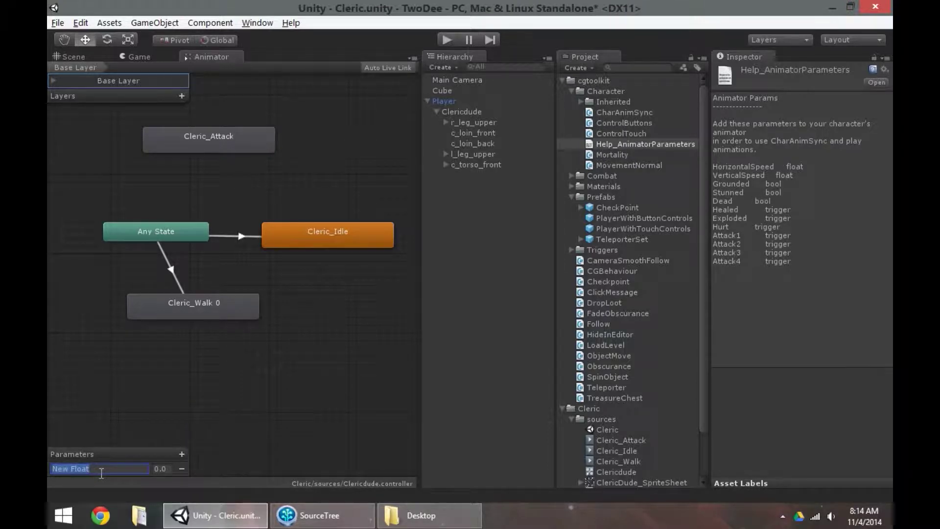
pyautogui.write('HorizontalSpeed')
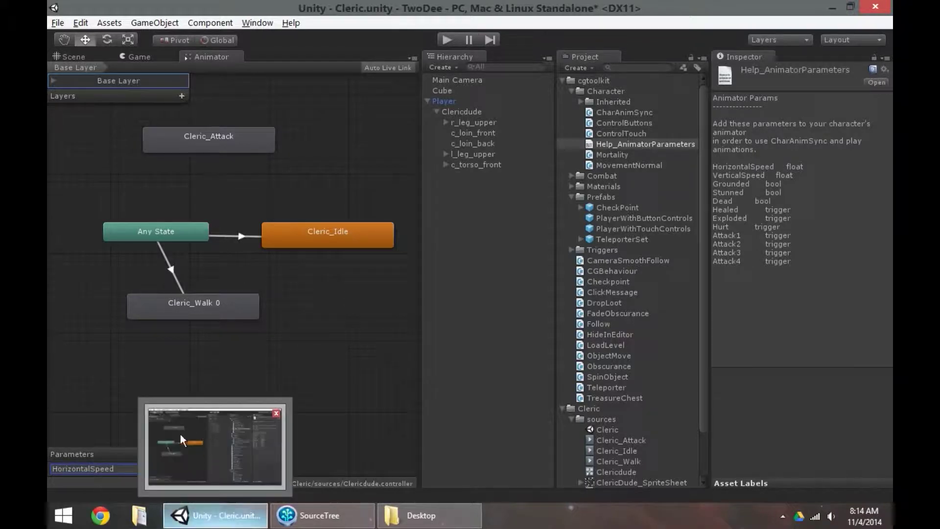
pyautogui.click(179, 451)
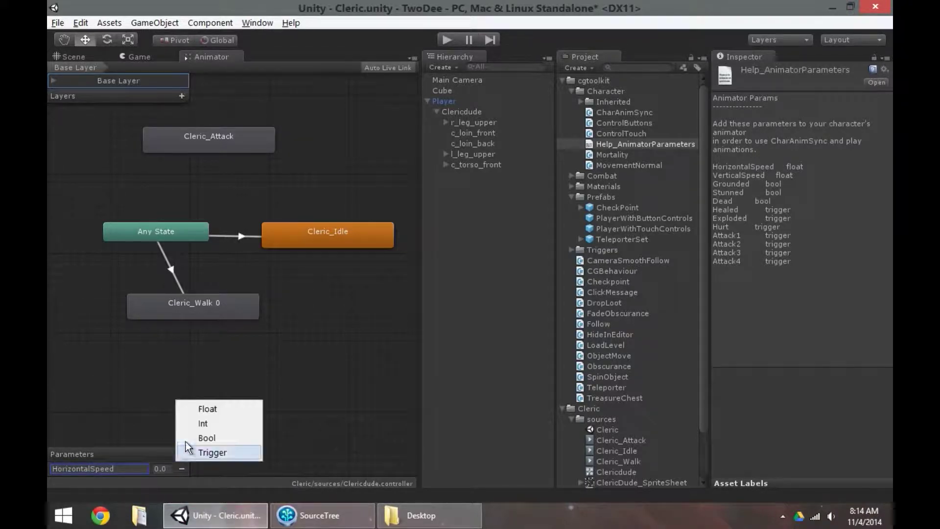
pyautogui.click(191, 410)
pyautogui.write('VerticalSpeed')
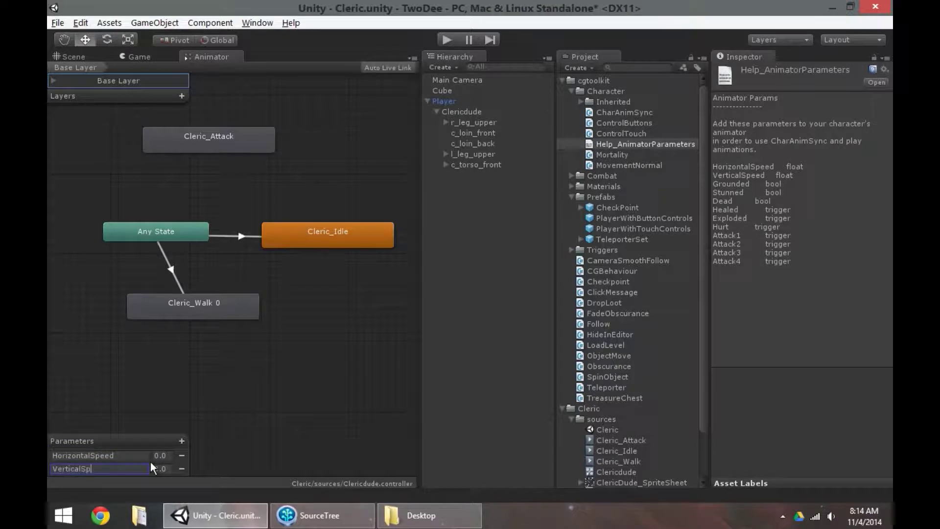
pyautogui.press('Return')
# - Add a Grounded bool parameter and delete the stray New Trigger parameter
pyautogui.click(184, 441)
pyautogui.click(187, 439)
pyautogui.click(181, 427)
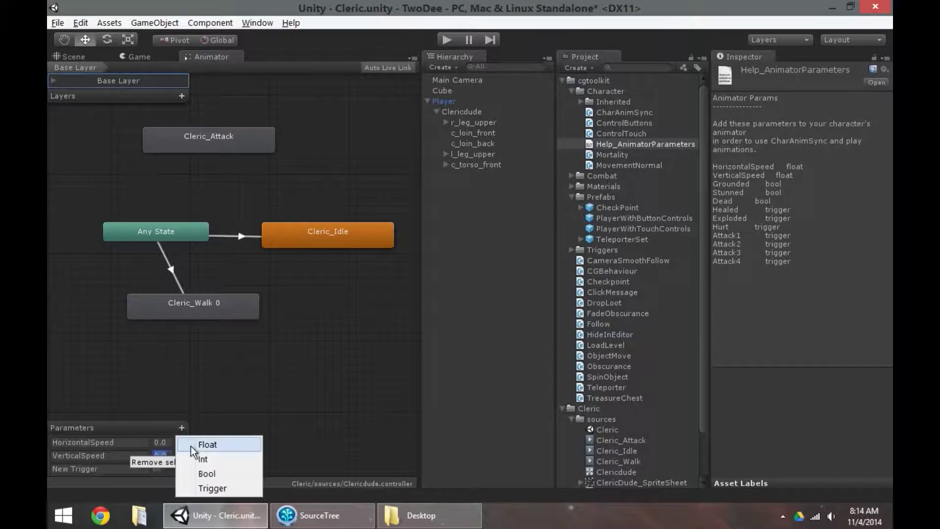
pyautogui.click(197, 474)
pyautogui.click(180, 455)
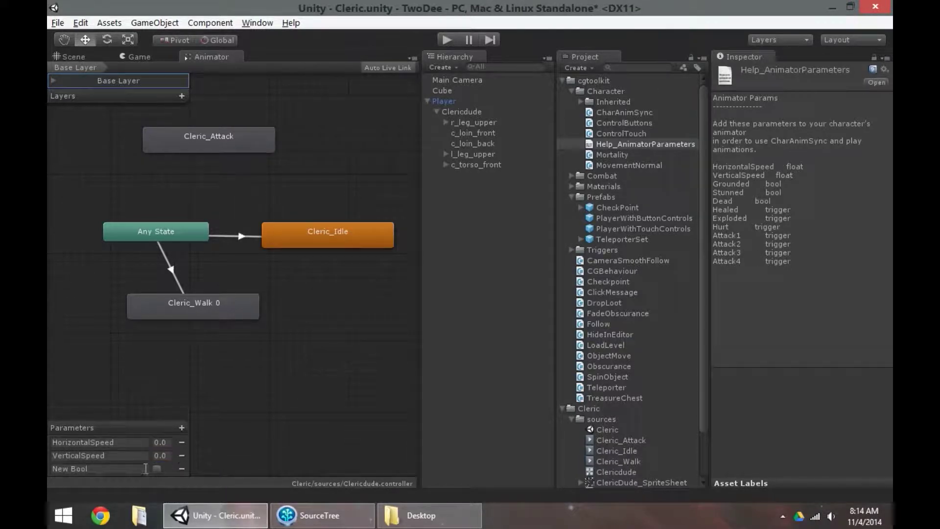
pyautogui.write('Grounded')
pyautogui.press('Tab')
# - Add the Stunned and Dead bool parameters
pyautogui.click(182, 427)
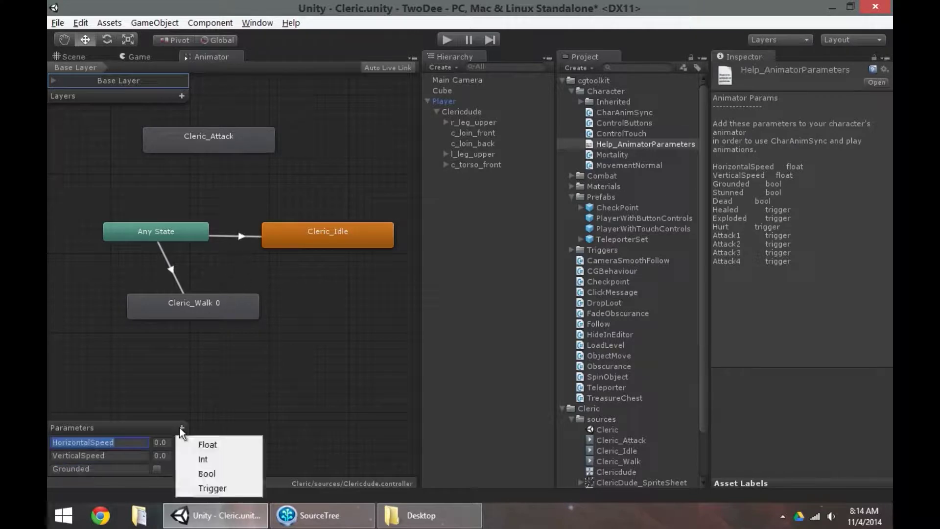
pyautogui.click(189, 469)
pyautogui.write('Stunned')
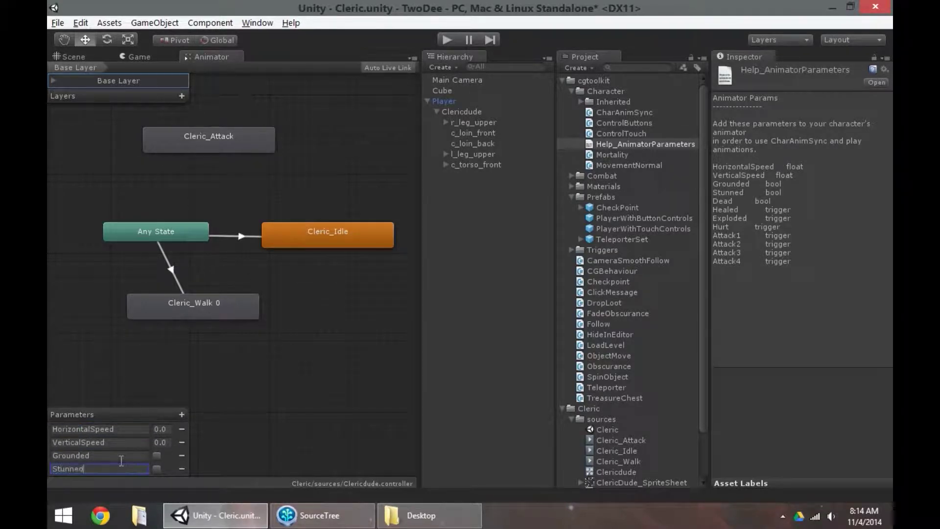
pyautogui.press('Tab')
pyautogui.click(181, 415)
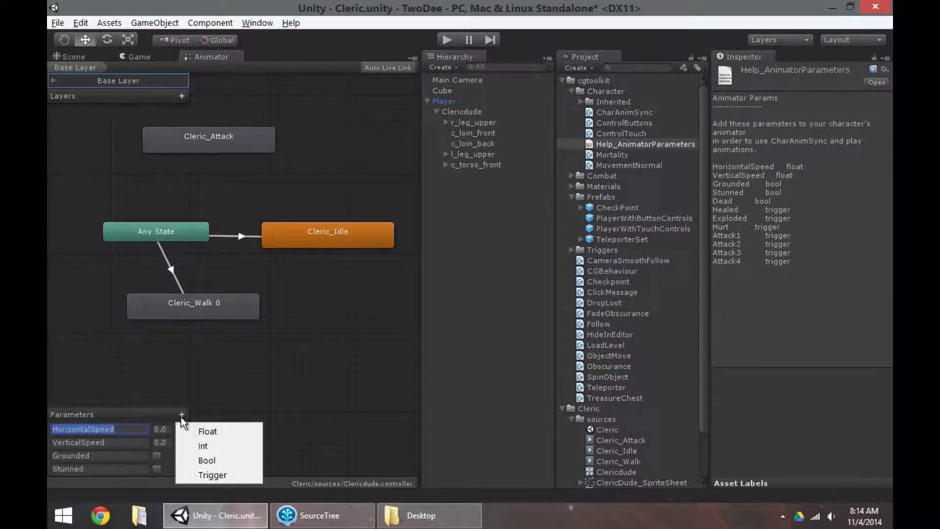
pyautogui.click(194, 457)
pyautogui.write('Dead')
pyautogui.press('Tab')
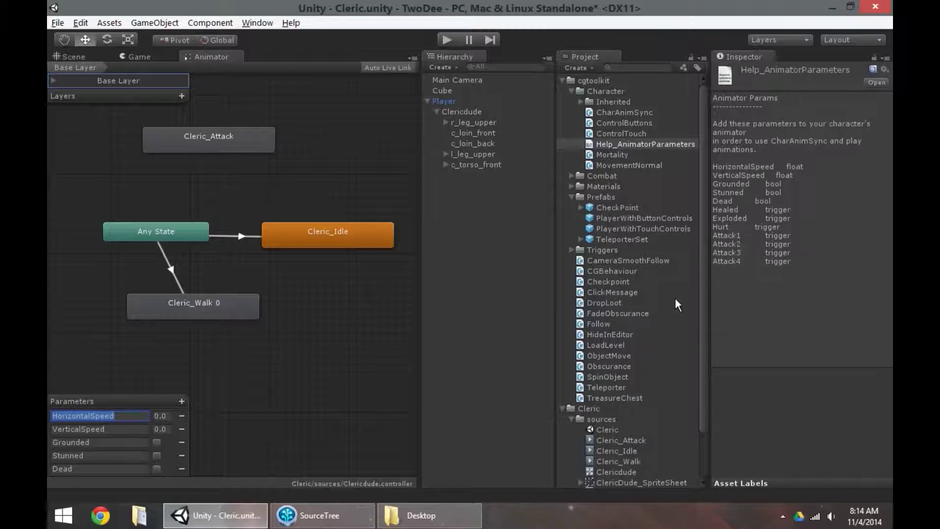
# - Select the Any State to Cleric_Idle transition in the Animator graph
pyautogui.click(283, 372)
pyautogui.click(213, 236)
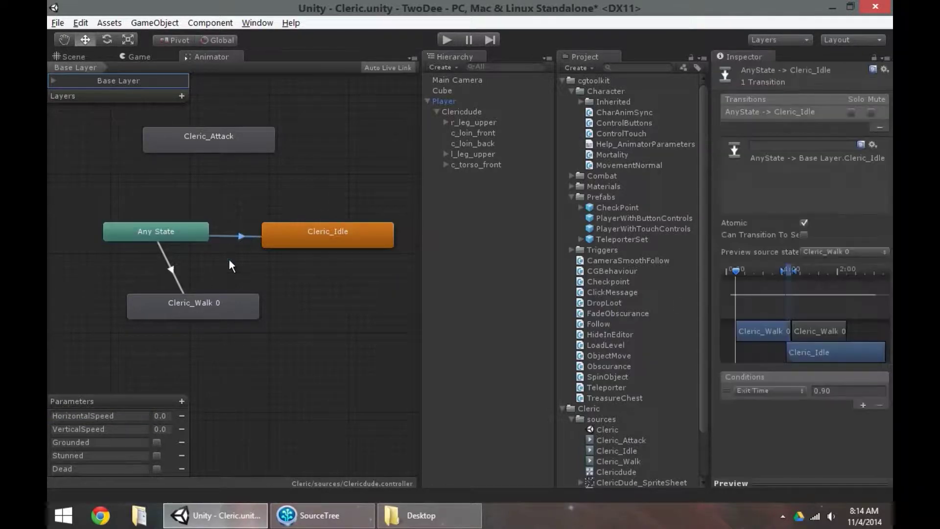
pyautogui.click(135, 416)
pyautogui.click(123, 429)
pyautogui.click(124, 417)
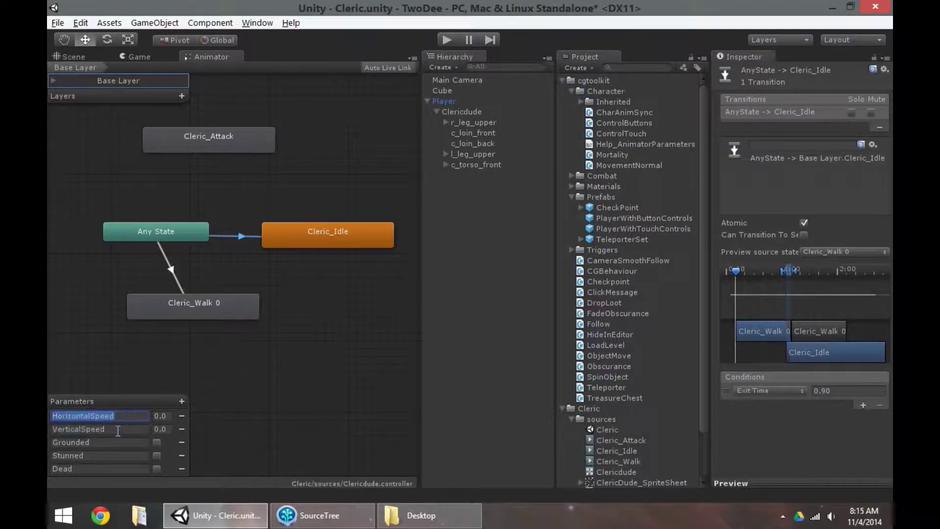
pyautogui.click(119, 429)
pyautogui.click(120, 416)
pyautogui.click(123, 429)
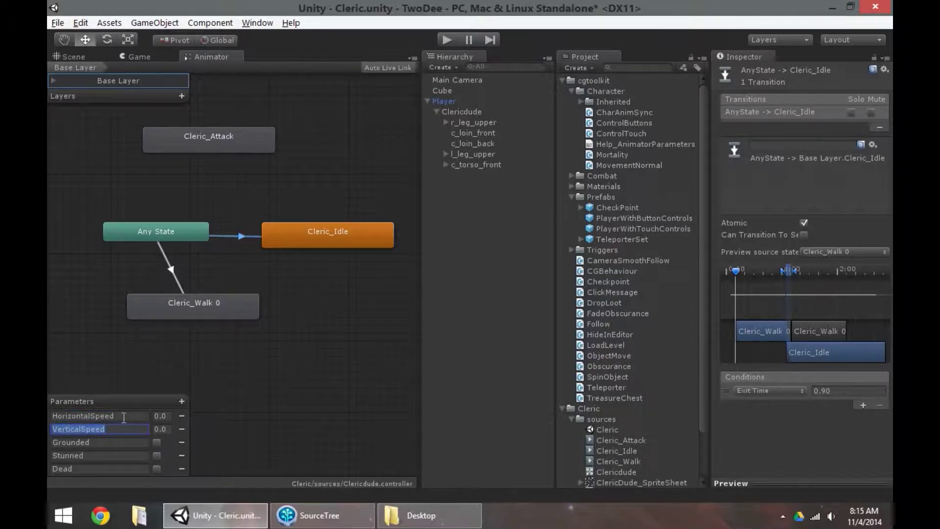
pyautogui.click(123, 416)
pyautogui.click(124, 429)
pyautogui.click(128, 416)
pyautogui.click(130, 429)
pyautogui.click(130, 417)
pyautogui.click(130, 429)
pyautogui.click(229, 246)
pyautogui.click(236, 238)
pyautogui.moveTo(326, 240)
pyautogui.mouseDown()
pyautogui.moveTo(334, 241)
pyautogui.moveTo(325, 237)
pyautogui.mouseUp()
pyautogui.click(236, 238)
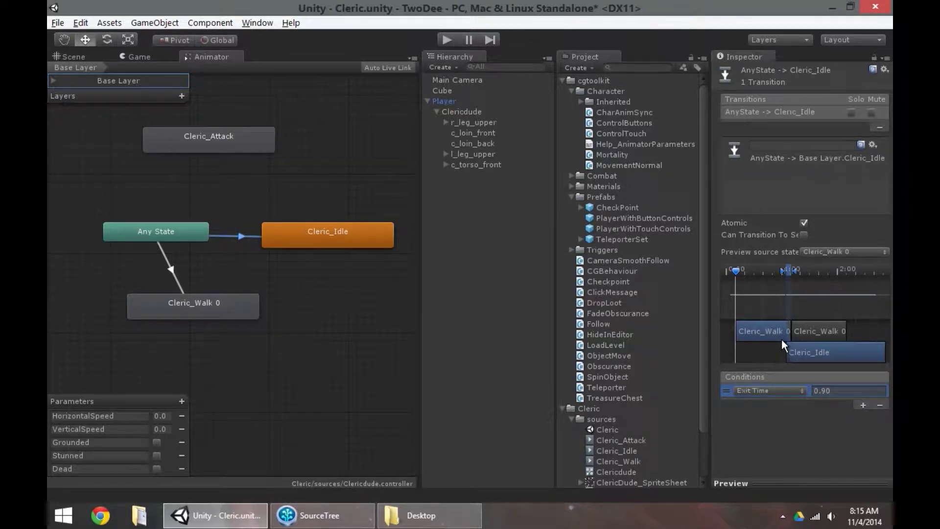
# - Replace Exit Time with a HorizontalSpeed Less 0.1 condition
pyautogui.click(880, 405)
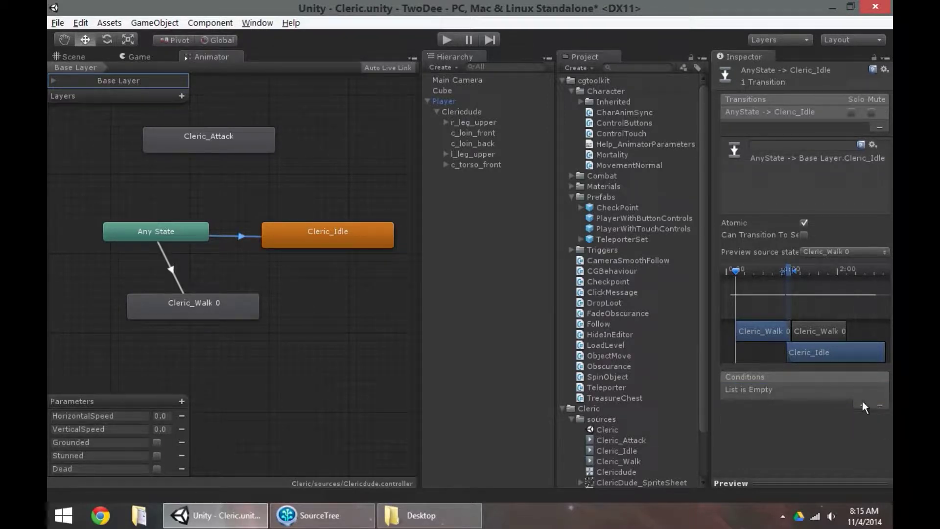
pyautogui.click(863, 405)
pyautogui.click(793, 390)
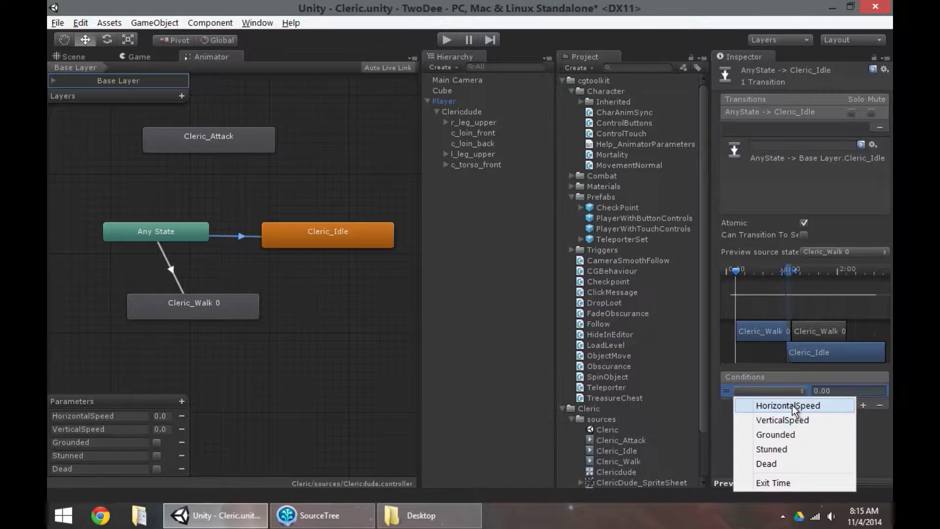
pyautogui.click(784, 406)
pyautogui.click(829, 390)
pyautogui.click(832, 421)
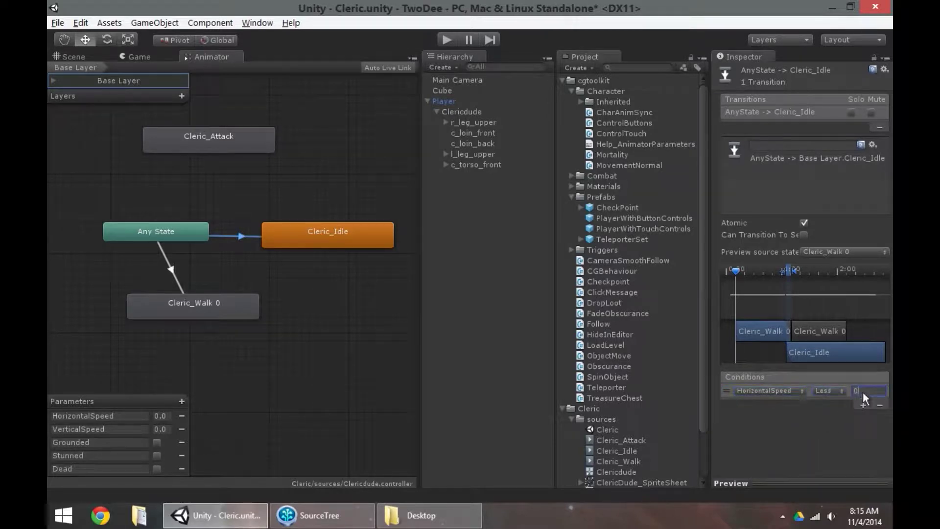
pyautogui.click(864, 390)
pyautogui.press('Return')
# - Add VerticalSpeed conditions Less 0.1 and Greater -0.1
pyautogui.click(863, 404)
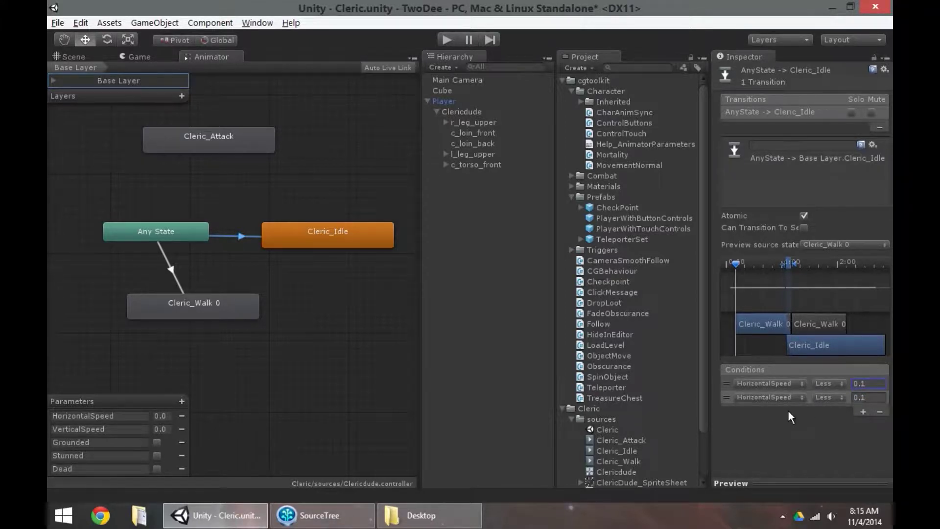
pyautogui.click(762, 397)
pyautogui.click(768, 425)
pyautogui.click(828, 397)
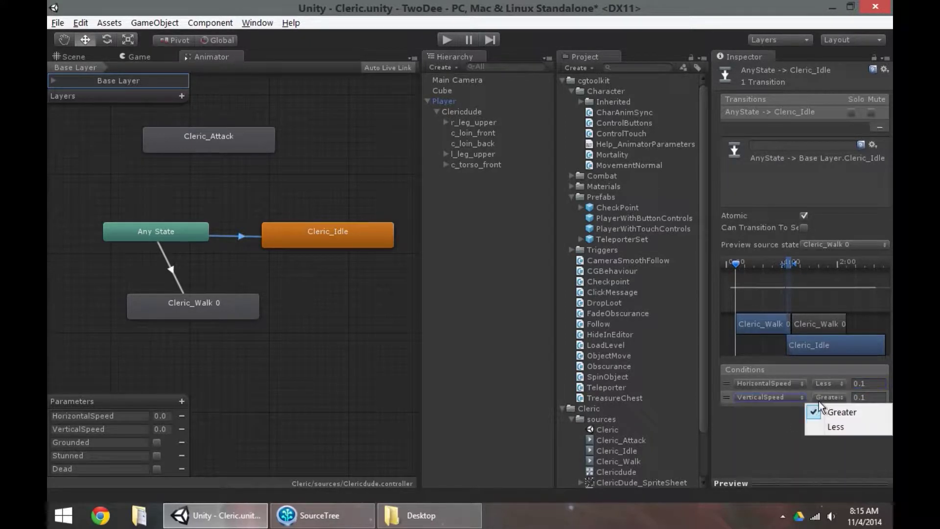
pyautogui.click(822, 424)
pyautogui.click(871, 397)
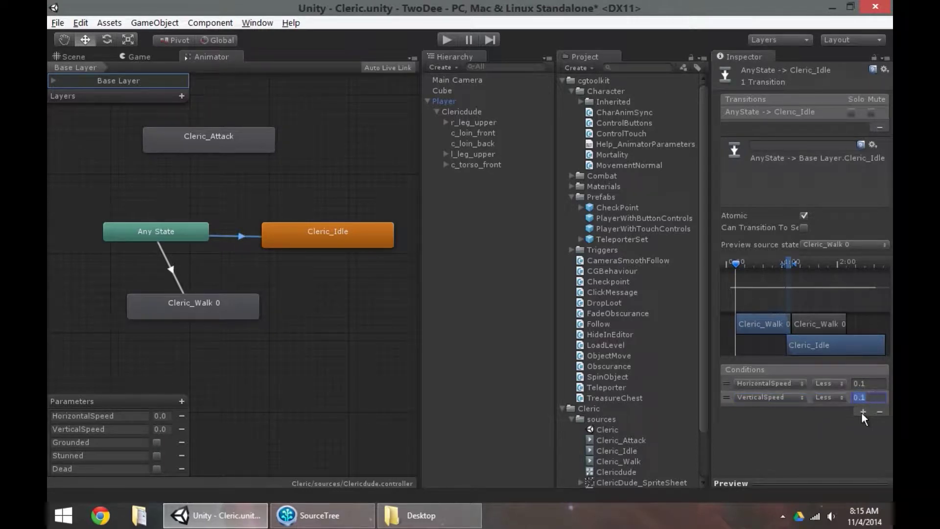
pyautogui.click(863, 411)
pyautogui.click(840, 409)
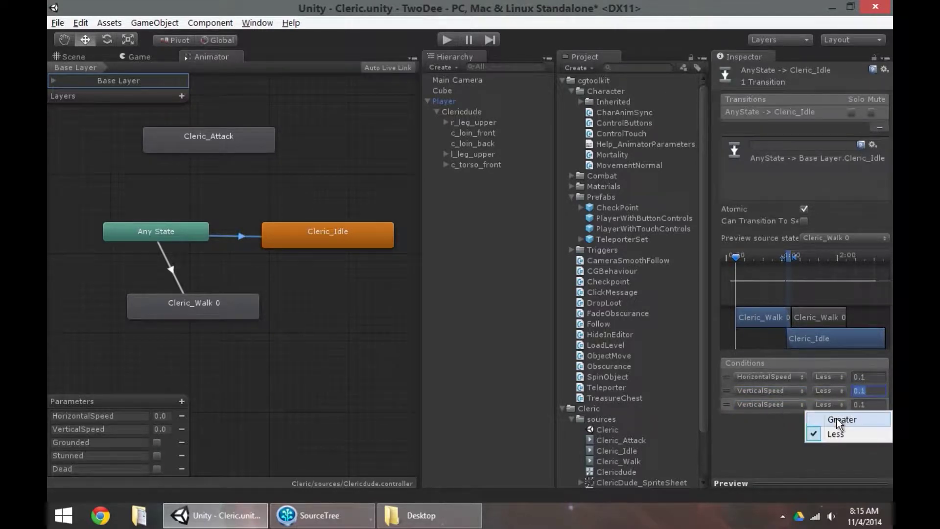
pyautogui.click(836, 418)
pyautogui.click(862, 405)
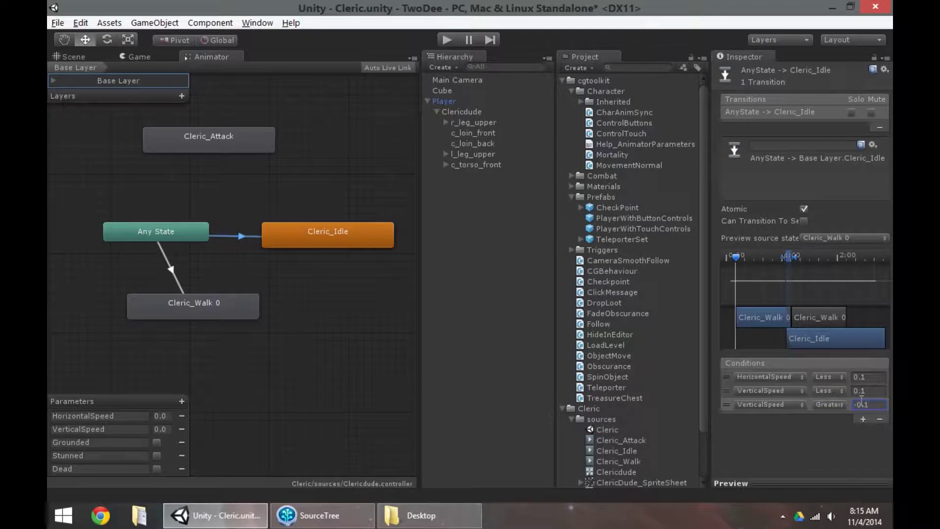
pyautogui.click(874, 392)
pyautogui.hotkey('shift', 'Tab')
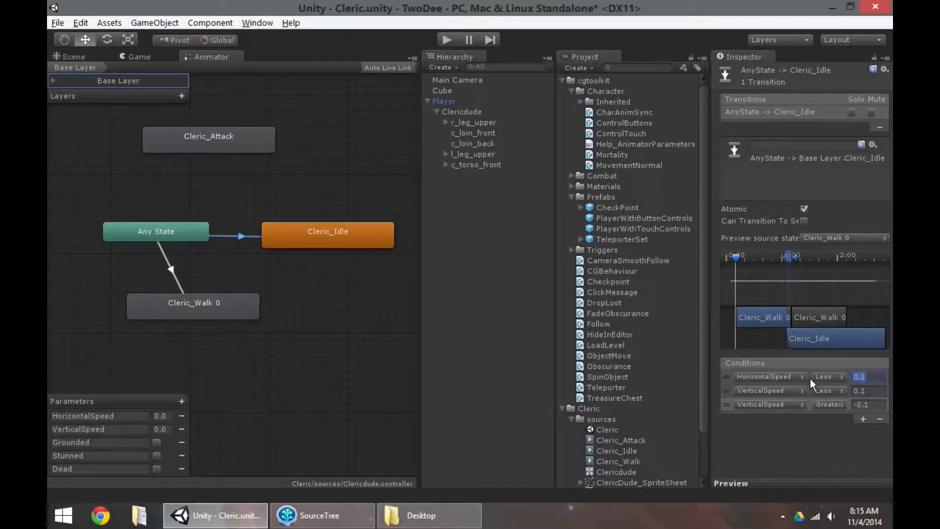
# - Add conditions requiring Grounded true, Stunned false and Dead false
pyautogui.click(863, 419)
pyautogui.click(773, 359)
pyautogui.click(839, 411)
pyautogui.click(848, 425)
pyautogui.click(863, 425)
pyautogui.click(770, 419)
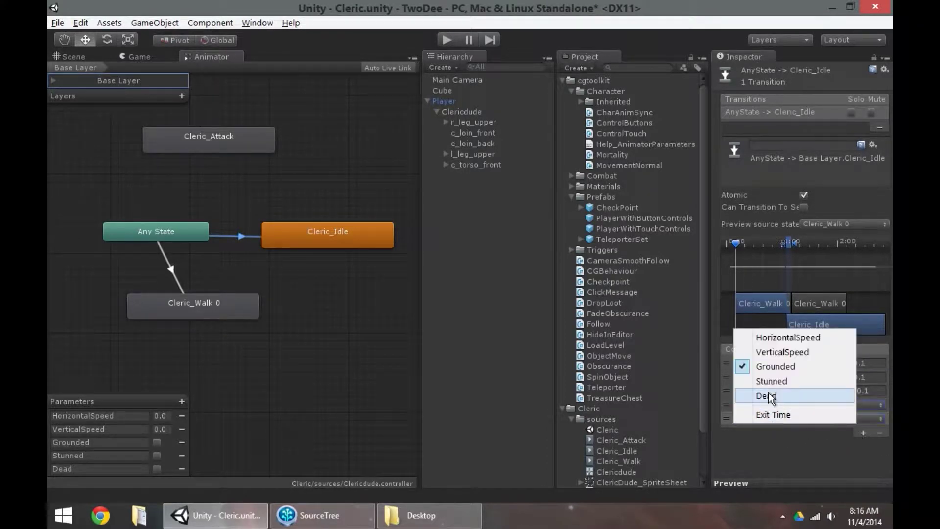
pyautogui.click(780, 380)
pyautogui.click(837, 420)
pyautogui.click(849, 453)
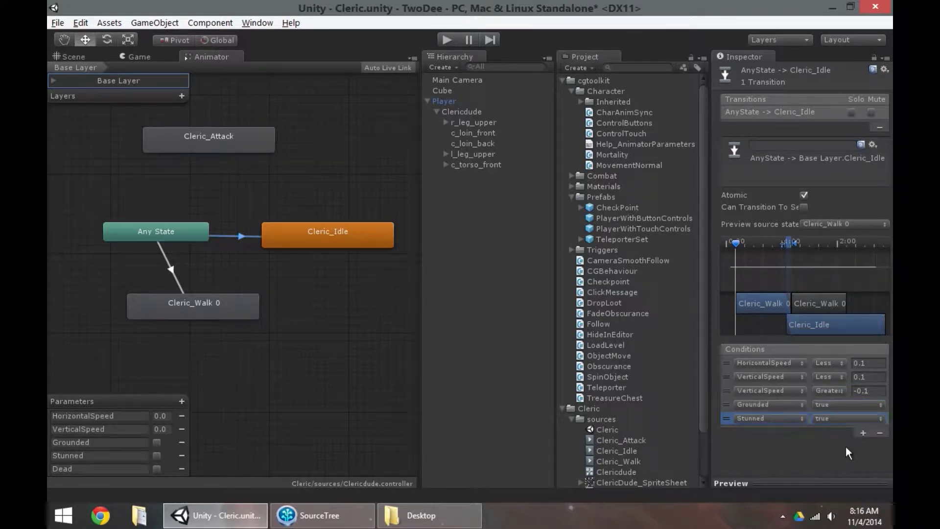
pyautogui.click(862, 432)
pyautogui.click(782, 424)
pyautogui.click(779, 403)
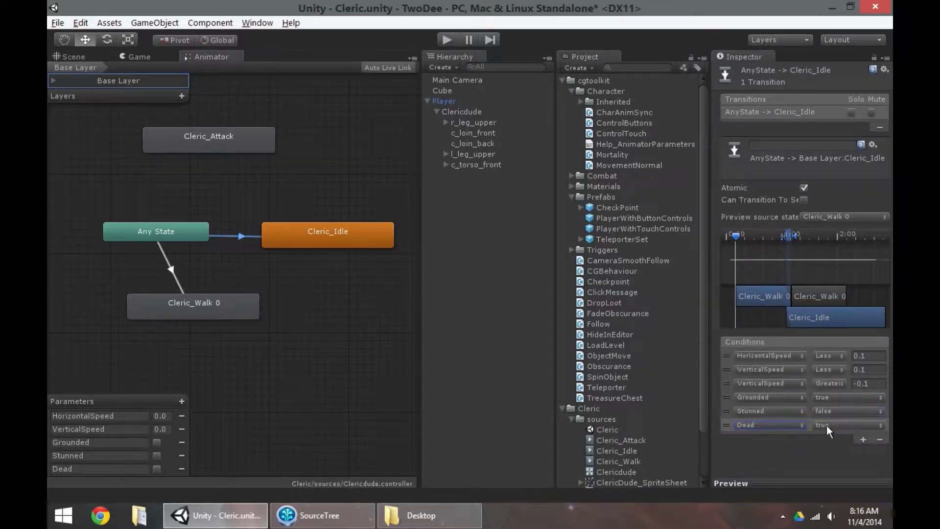
pyautogui.click(828, 424)
pyautogui.click(835, 455)
pyautogui.click(171, 269)
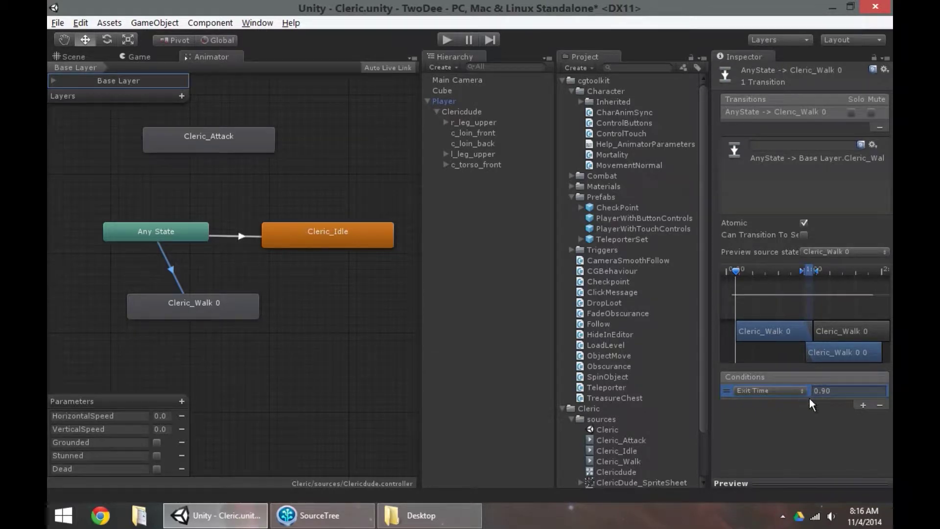
# - Replace Exit Time on the walk transition with a HorizontalSpeed Greater condition
pyautogui.click(879, 405)
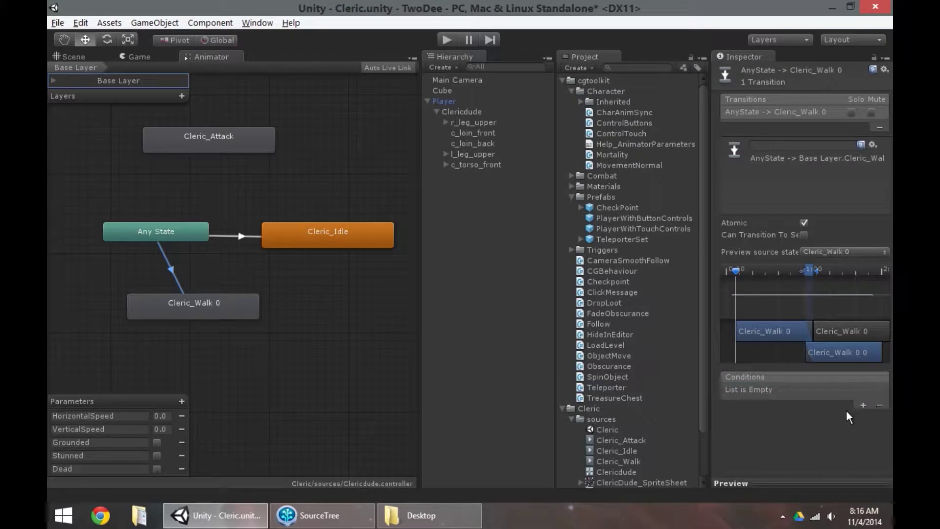
pyautogui.click(777, 391)
pyautogui.click(777, 403)
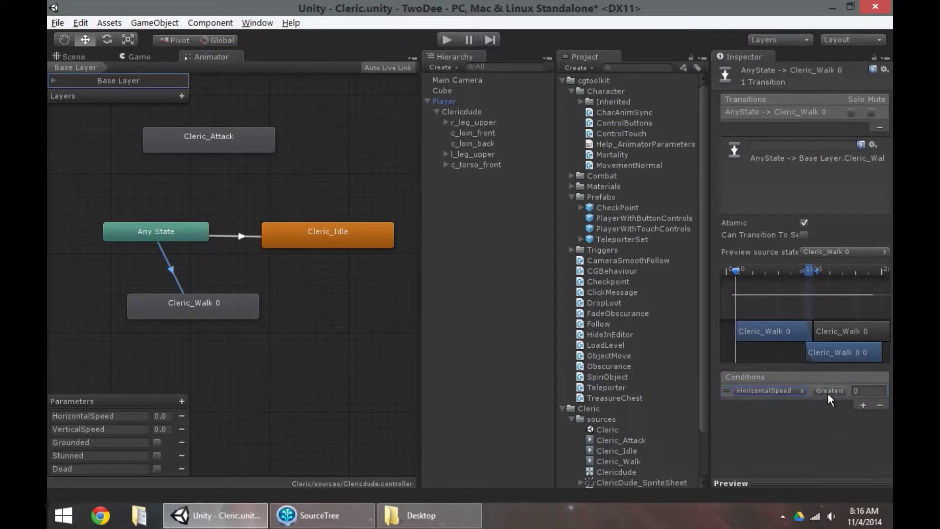
pyautogui.click(828, 391)
pyautogui.click(838, 404)
# - Add a VerticalSpeed Less 0.1 condition
pyautogui.click(863, 404)
pyautogui.click(752, 396)
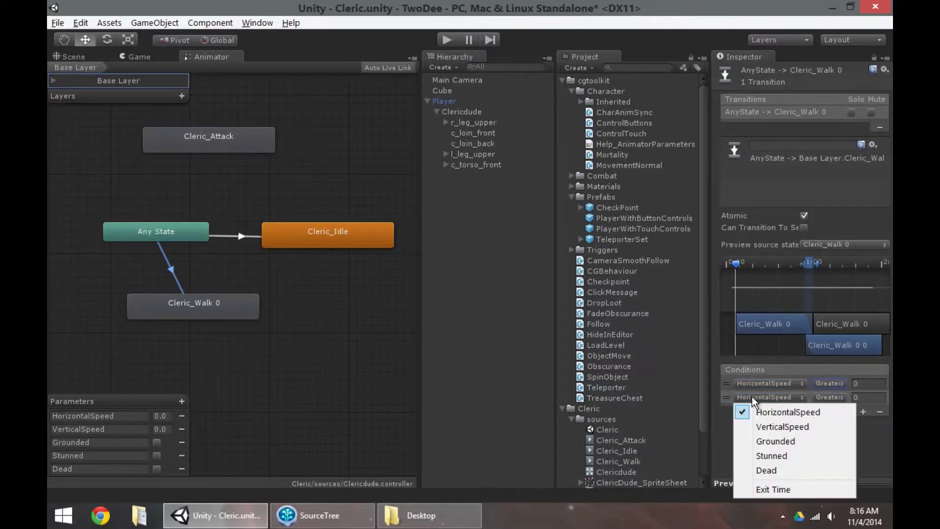
pyautogui.click(767, 426)
pyautogui.click(828, 397)
pyautogui.click(838, 425)
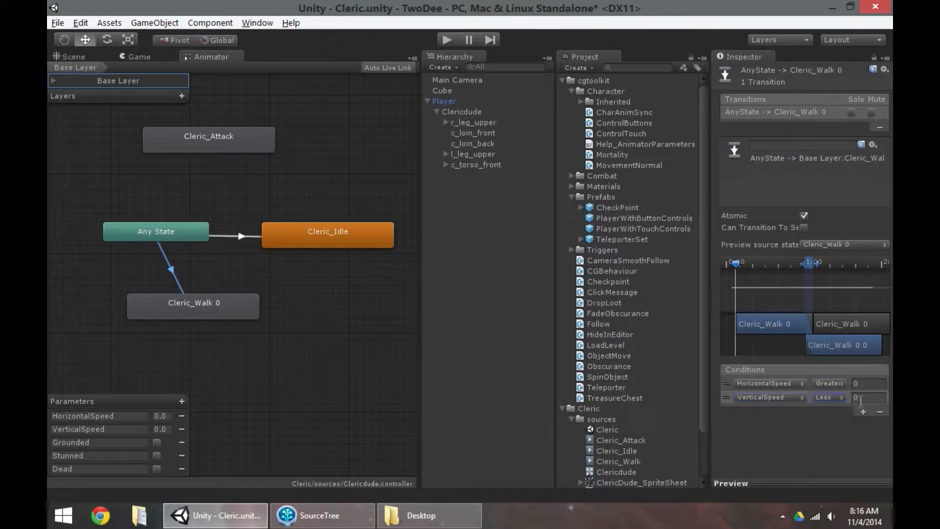
pyautogui.click(869, 397)
pyautogui.write('.1')
pyautogui.press('capslock')
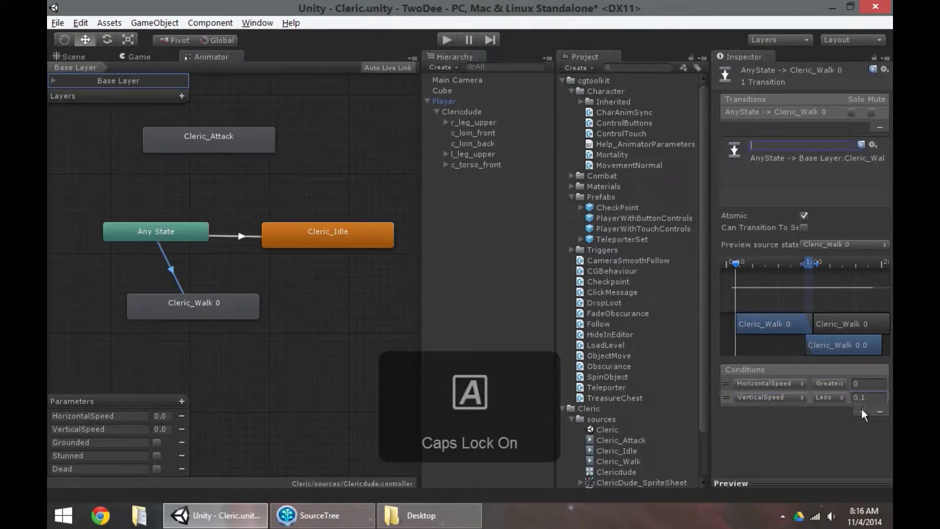
# - Add a VerticalSpeed Greater -0.1 condition
pyautogui.click(863, 412)
pyautogui.click(770, 406)
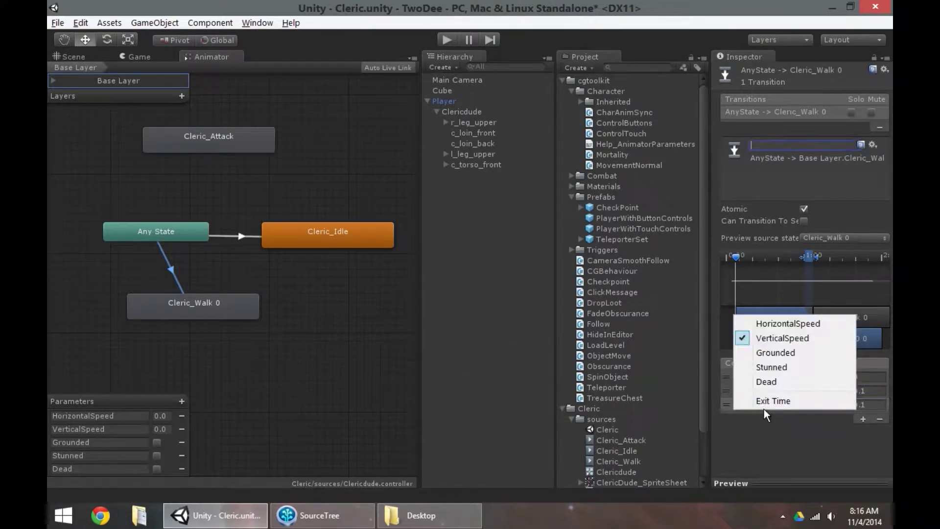
pyautogui.click(764, 339)
pyautogui.click(828, 405)
pyautogui.click(829, 418)
pyautogui.click(868, 405)
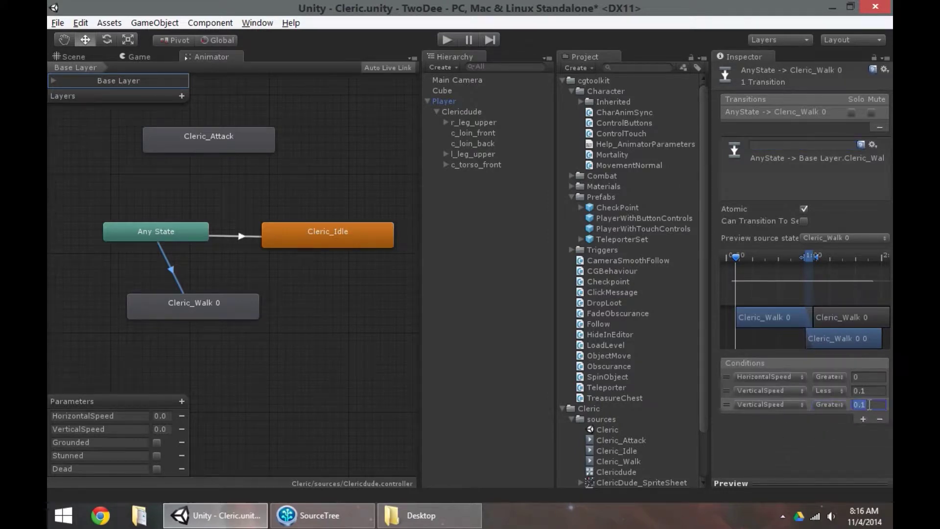
pyautogui.write('-0.1')
pyautogui.press('Tab')
# - Add conditions requiring Grounded true, Stunned false and Dead false
pyautogui.click(863, 419)
pyautogui.click(777, 411)
pyautogui.click(770, 360)
pyautogui.click(837, 411)
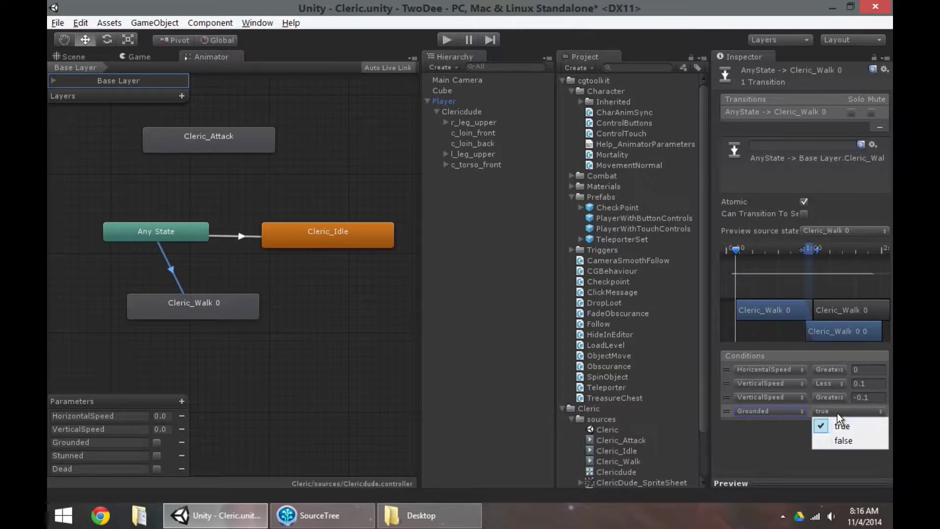
pyautogui.click(836, 422)
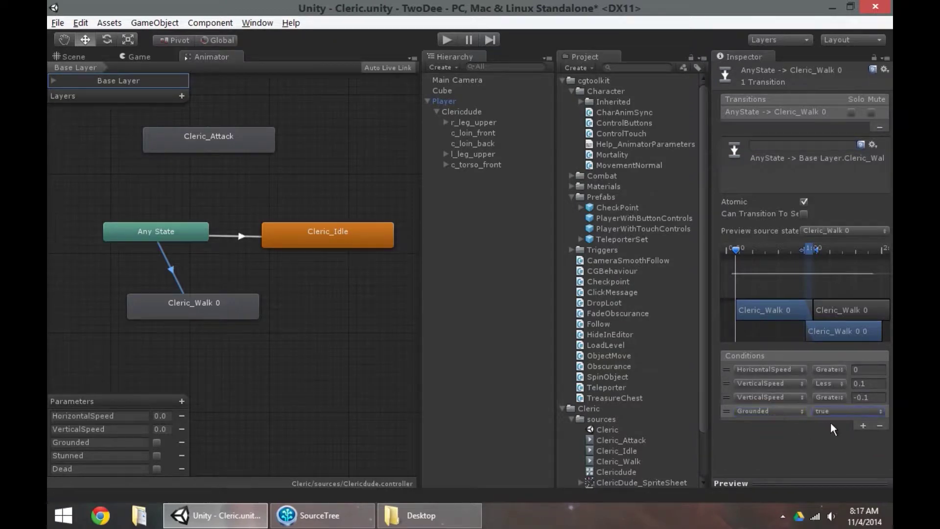
pyautogui.click(863, 426)
pyautogui.click(778, 417)
pyautogui.click(775, 378)
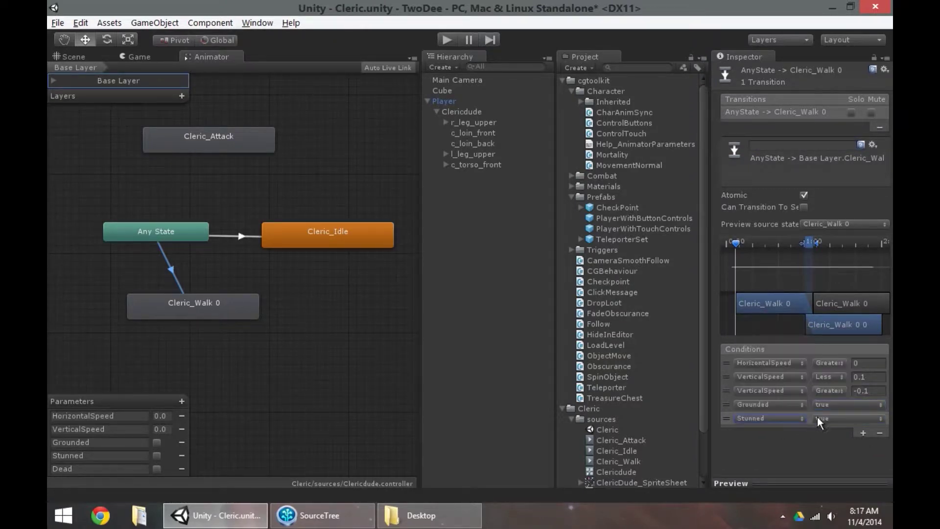
pyautogui.click(828, 418)
pyautogui.click(843, 448)
pyautogui.click(860, 433)
pyautogui.click(781, 425)
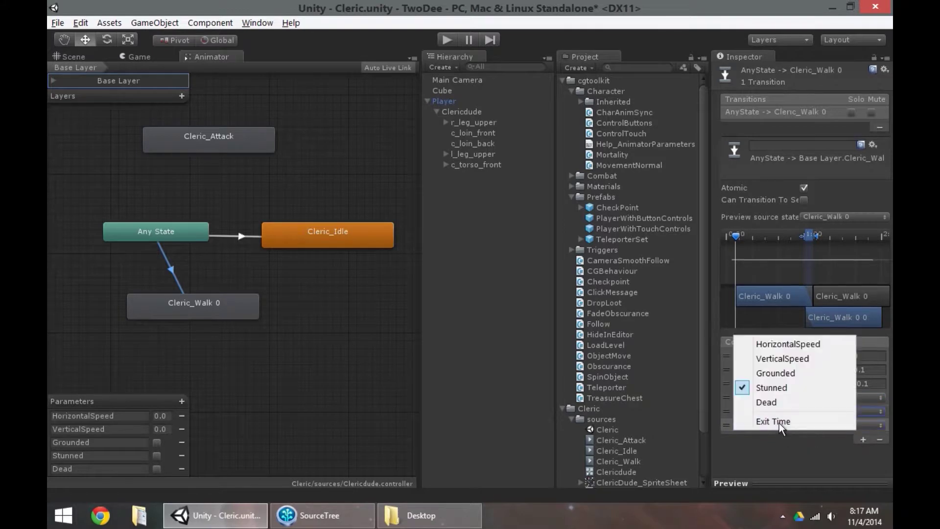
pyautogui.click(757, 353)
pyautogui.click(828, 425)
pyautogui.click(832, 446)
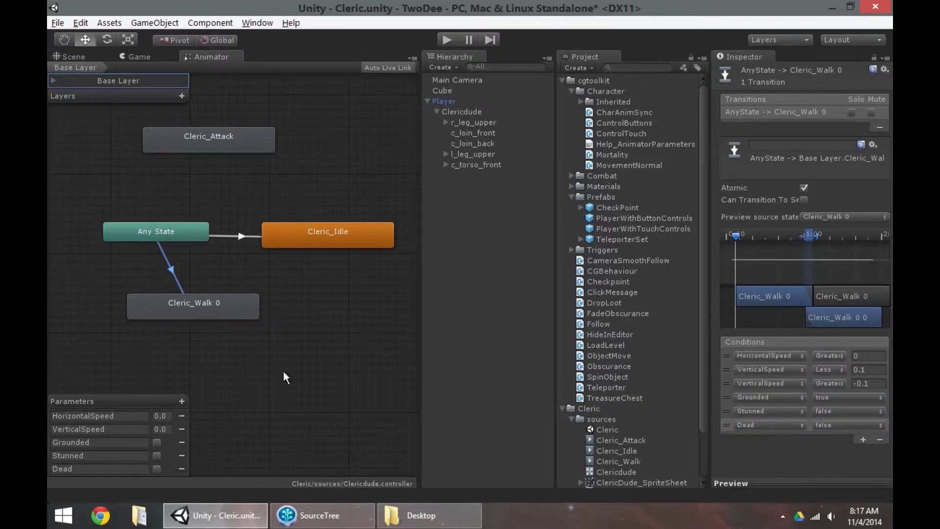
# - Tidy the Animator graph and select the Player object in the Hierarchy
pyautogui.click(296, 299)
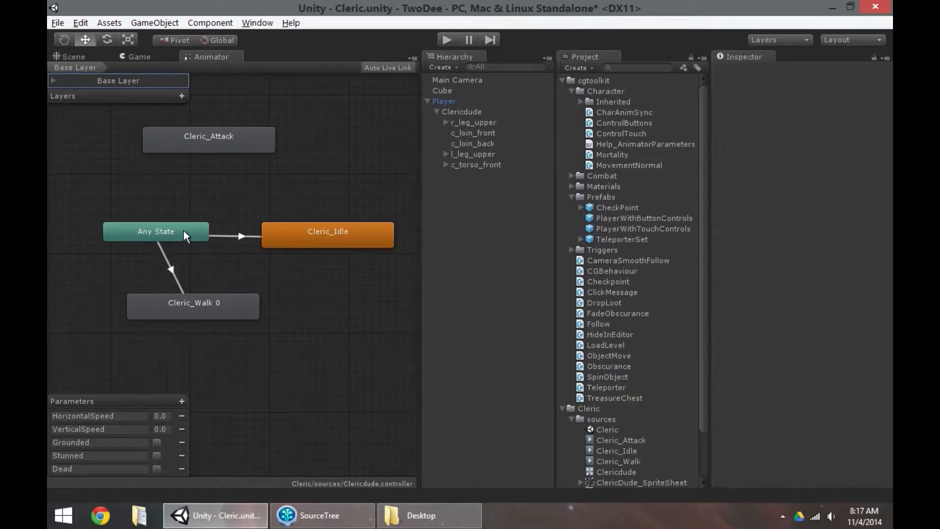
pyautogui.moveTo(202, 139)
pyautogui.mouseDown()
pyautogui.moveTo(219, 147)
pyautogui.moveTo(219, 134)
pyautogui.moveTo(203, 139)
pyautogui.mouseUp()
pyautogui.click(230, 213)
pyautogui.click(83, 58)
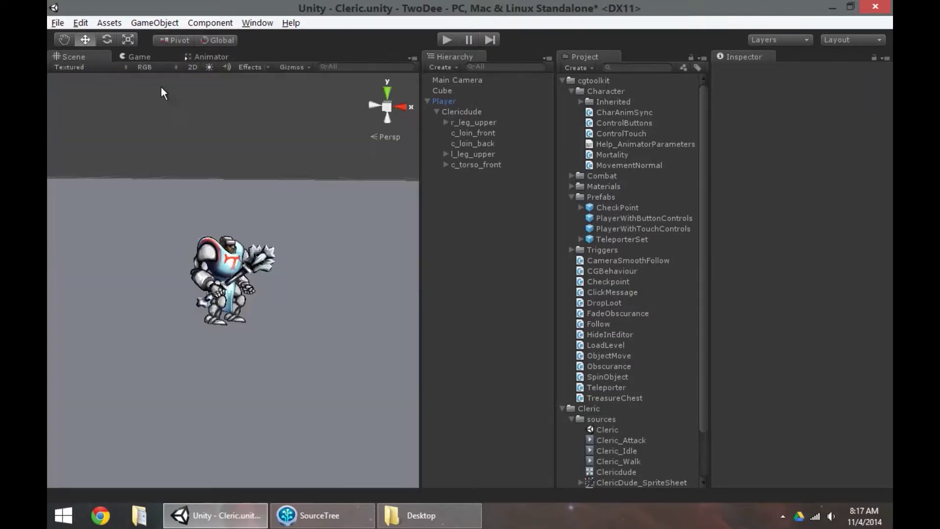
pyautogui.click(476, 112)
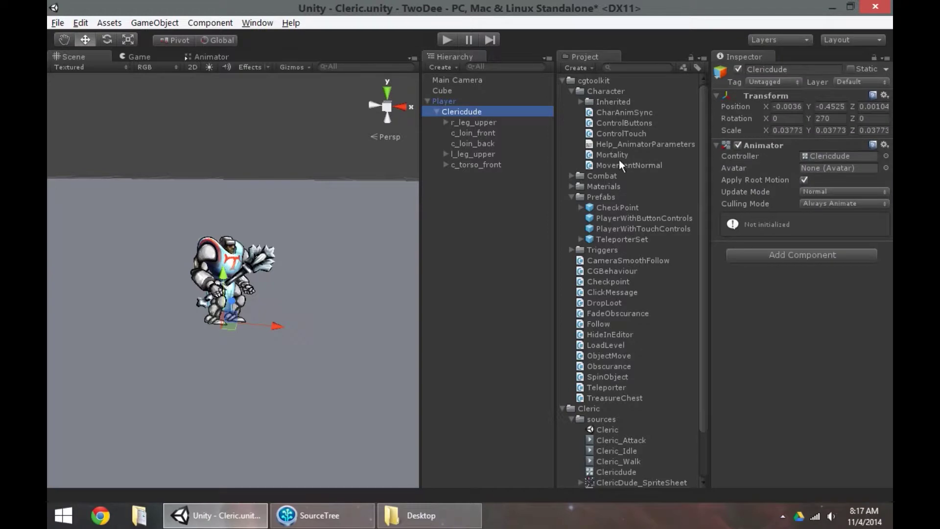
pyautogui.click(459, 101)
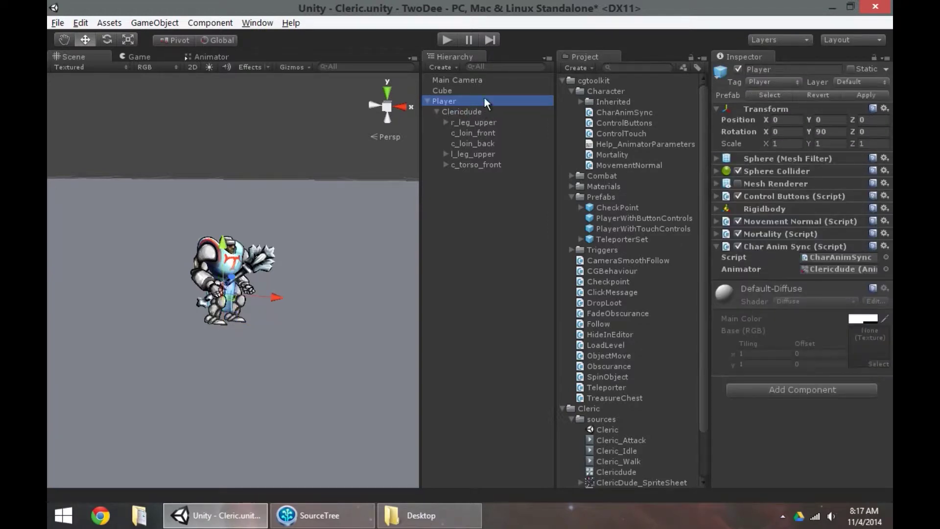
# - Enter Play mode and walk the cleric left and right with the arrow keys
pyautogui.click(444, 39)
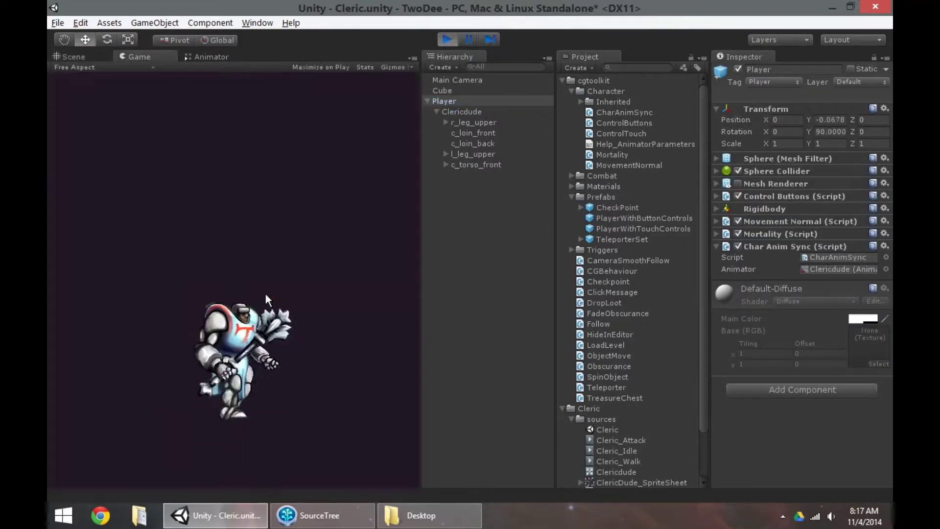
pyautogui.press('Right')
pyautogui.press('Left')
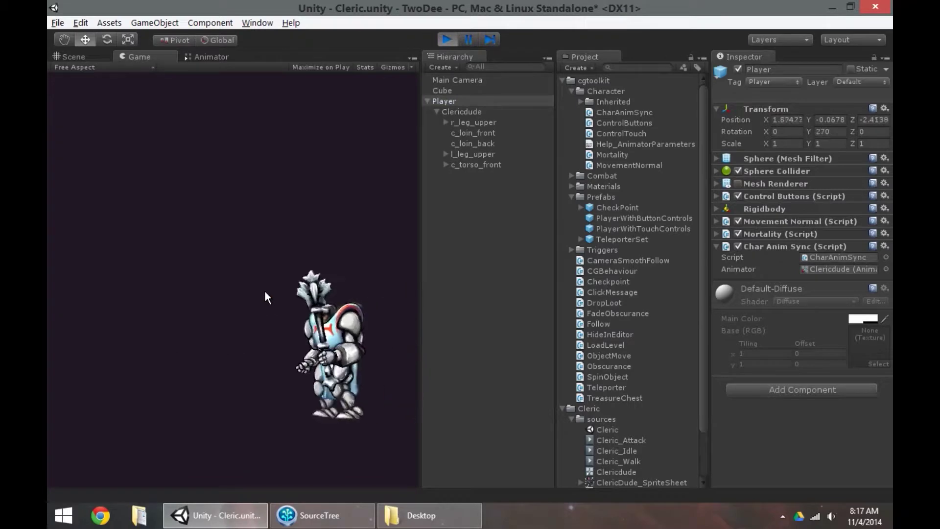
pyautogui.press('Left')
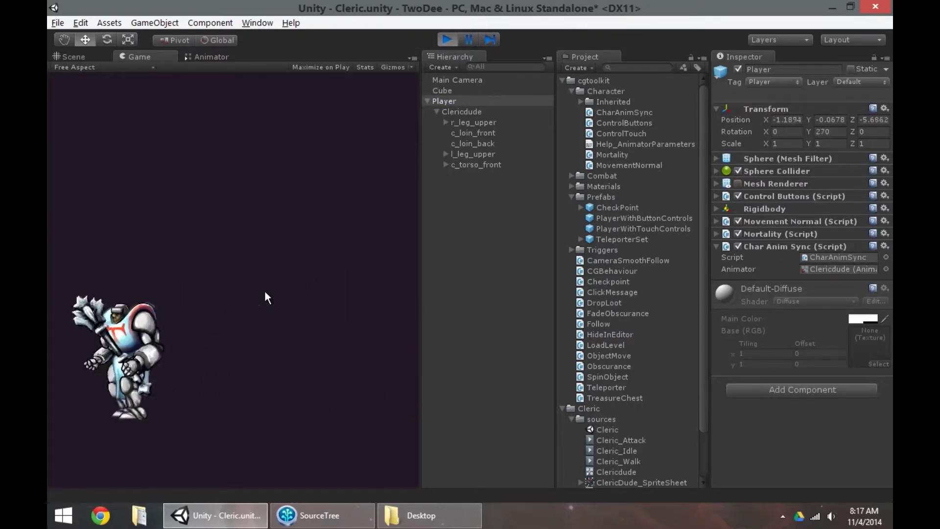
pyautogui.press('Right')
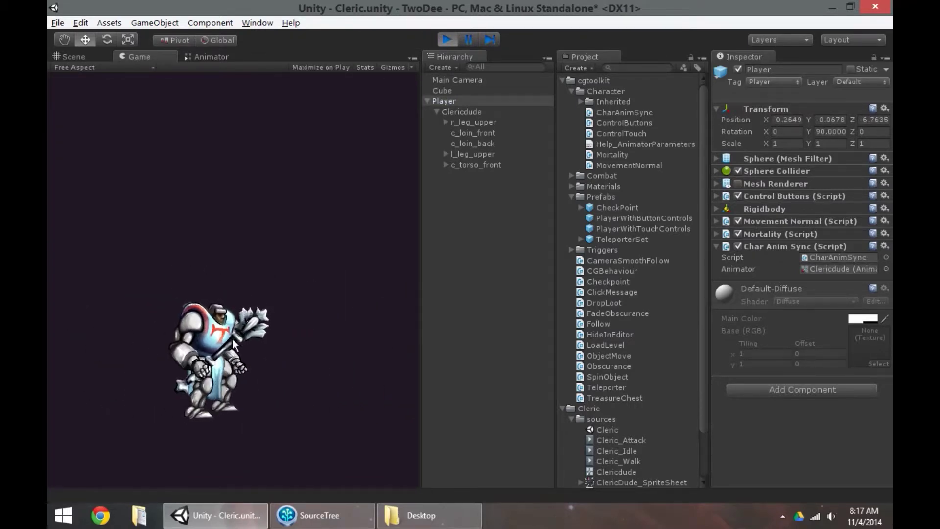
pyautogui.press('Left')
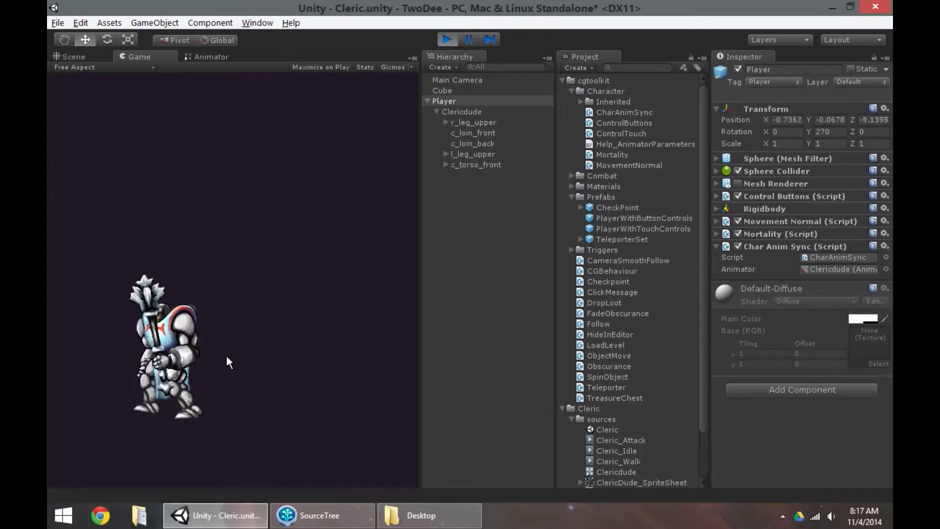
pyautogui.press('Right')
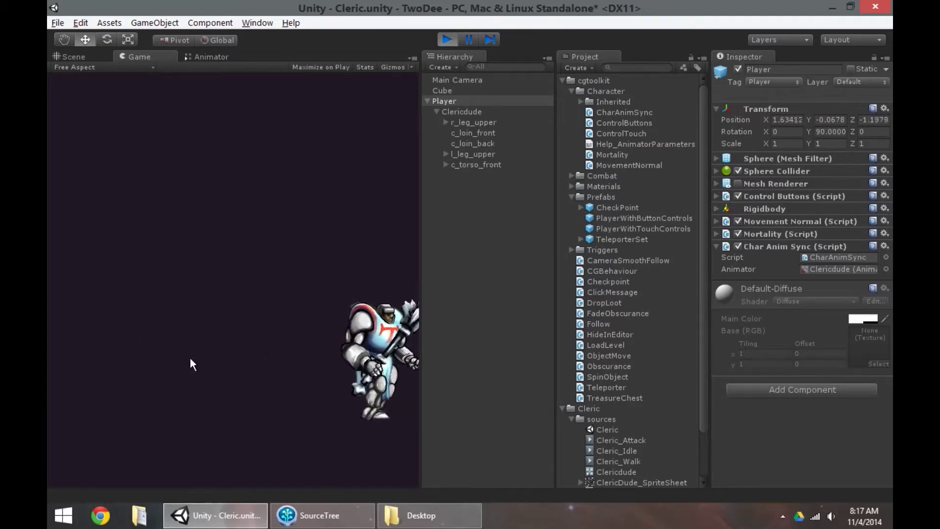
pyautogui.press('Left')
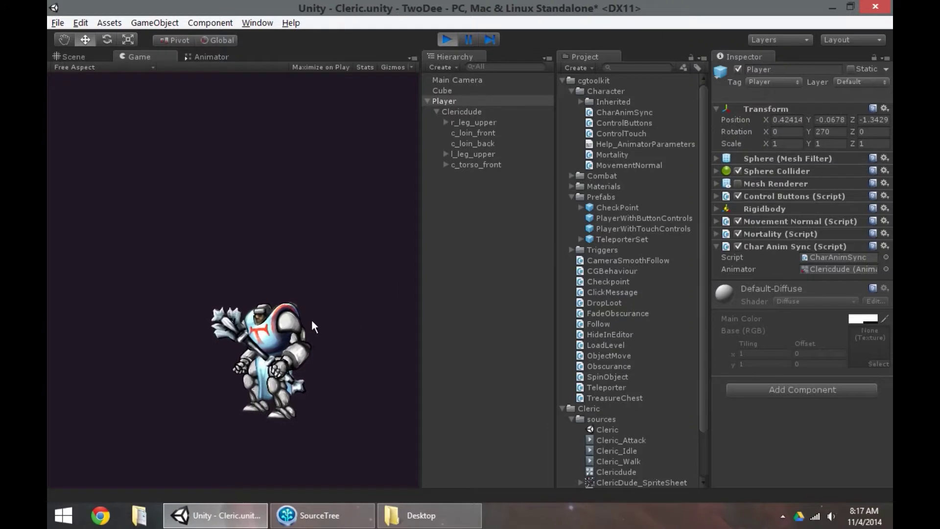
pyautogui.click(204, 57)
# - Lengthen the blends of the Any State transitions into Cleric_Idle and Cleric_Walk 0
pyautogui.click(294, 234)
pyautogui.click(242, 236)
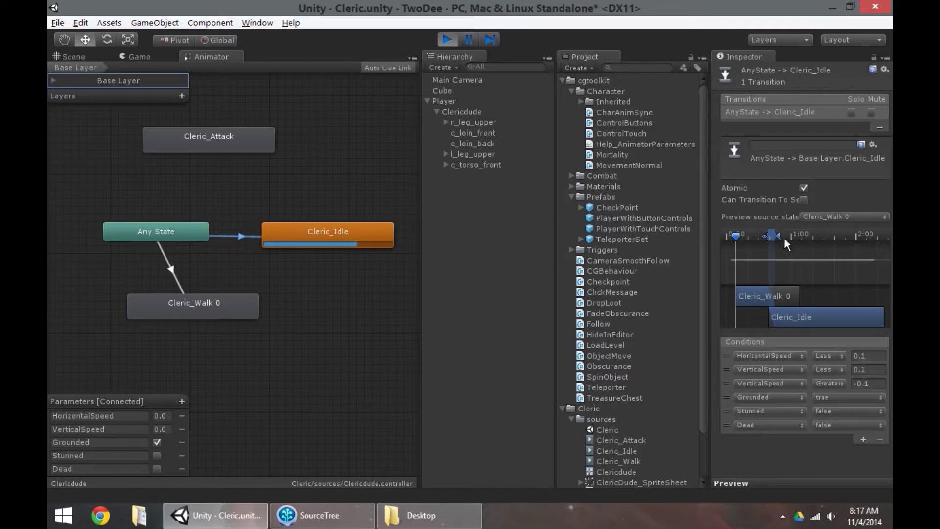
pyautogui.moveTo(777, 235); pyautogui.dragTo(794, 236)
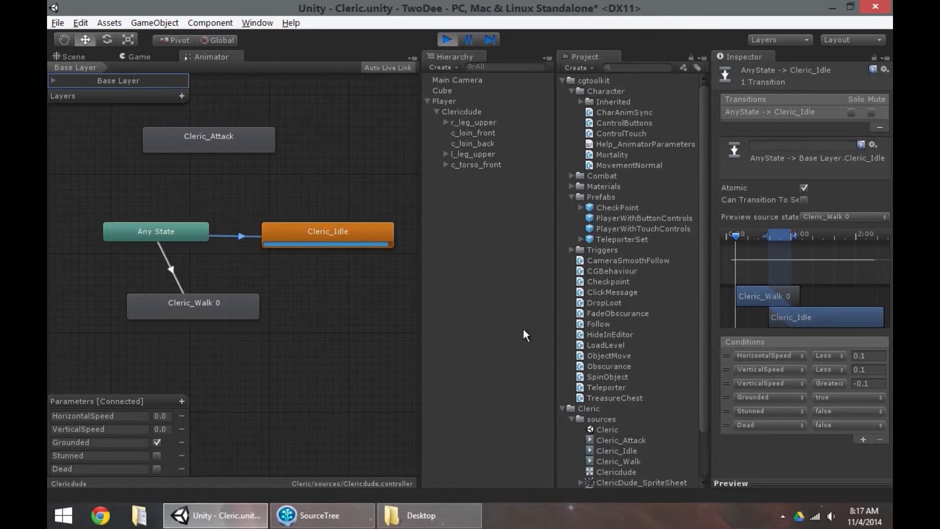
pyautogui.click(174, 277)
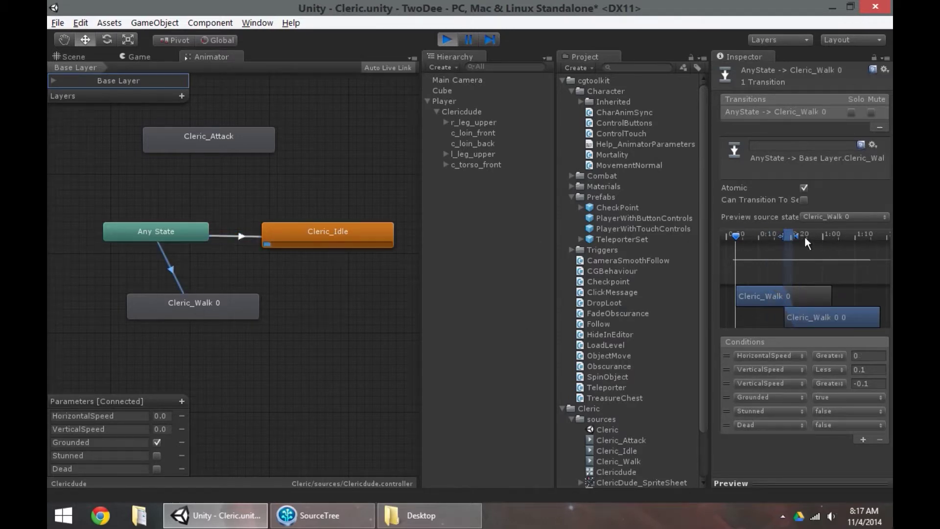
pyautogui.moveTo(808, 233); pyautogui.dragTo(815, 234)
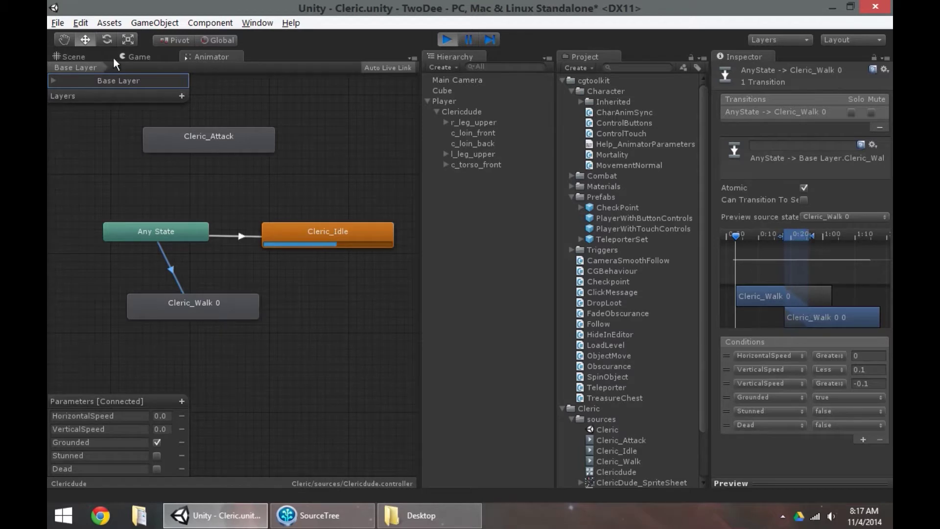
# - Walk the cleric left and right again in the Game view
pyautogui.click(133, 57)
pyautogui.press('Left')
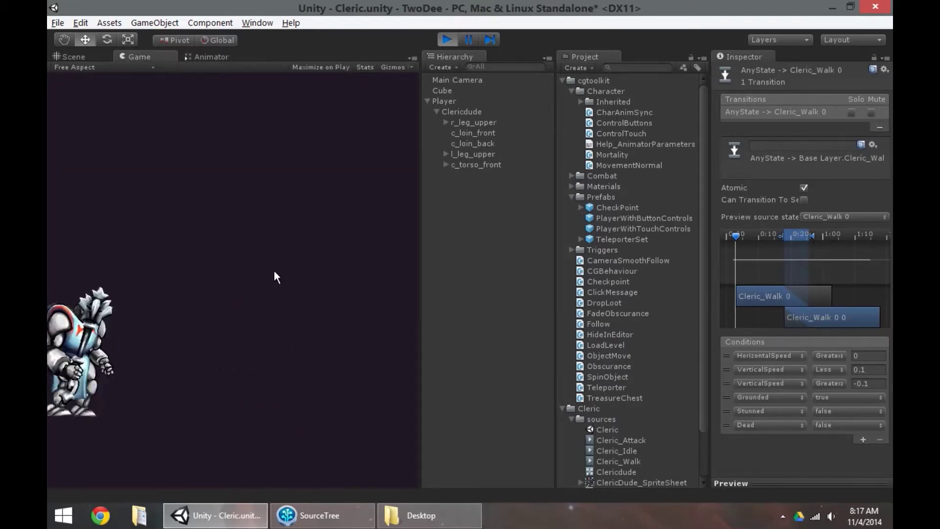
pyautogui.press('Right')
pyautogui.press('Right')
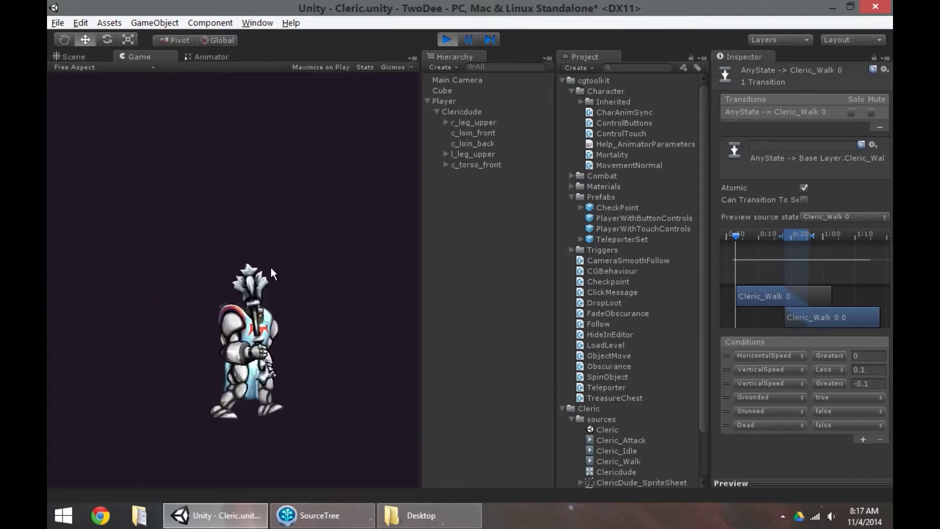
# - Extend the Any State to Cleric_Idle blend slightly further
pyautogui.click(201, 56)
pyautogui.click(304, 232)
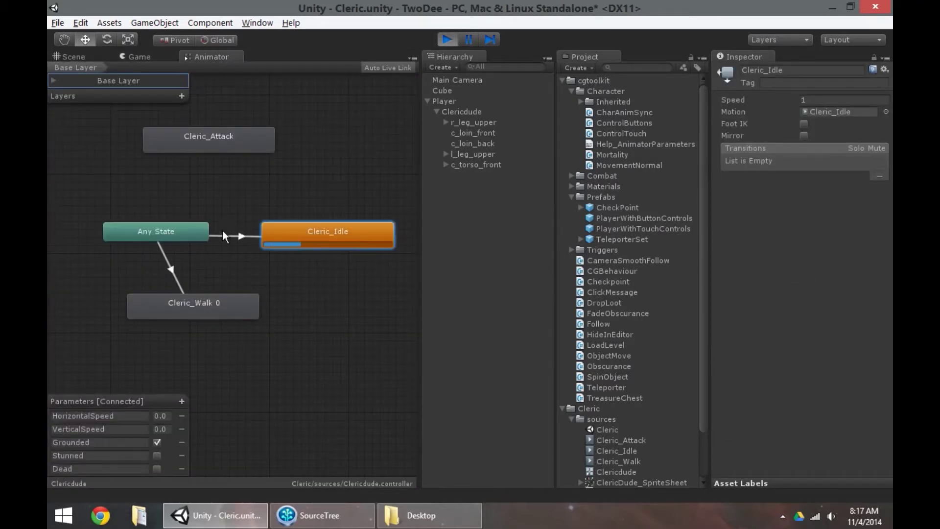
pyautogui.click(240, 238)
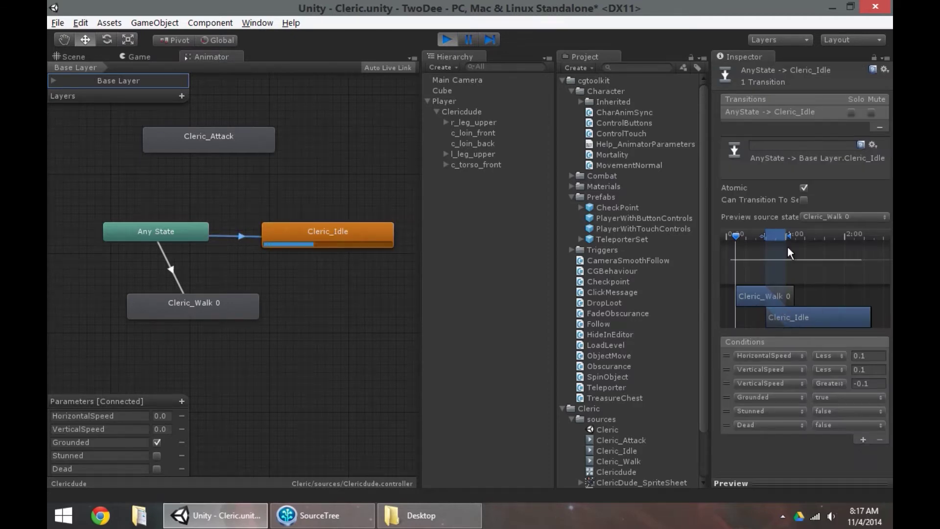
pyautogui.moveTo(788, 237); pyautogui.dragTo(795, 236)
# - Stop the running game and restart Play mode from the Scene view with Ctrl+P
pyautogui.click(443, 40)
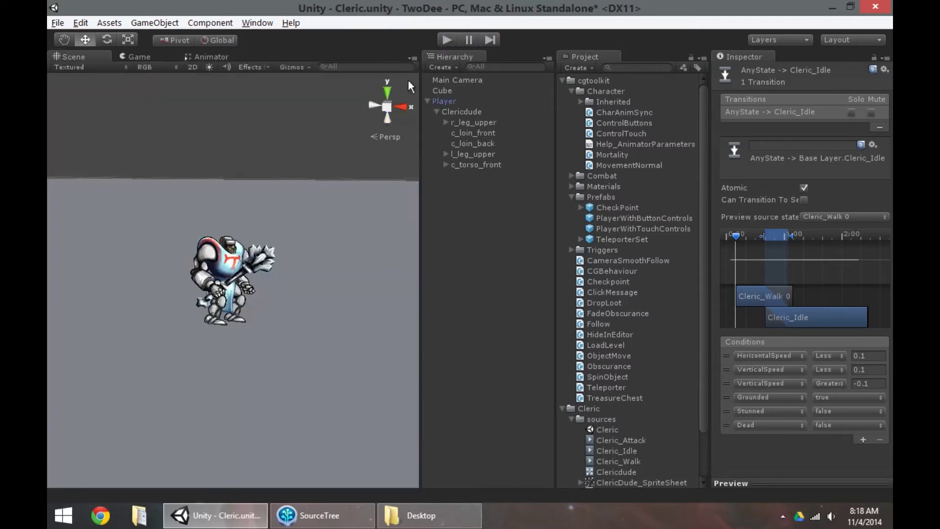
pyautogui.click(209, 58)
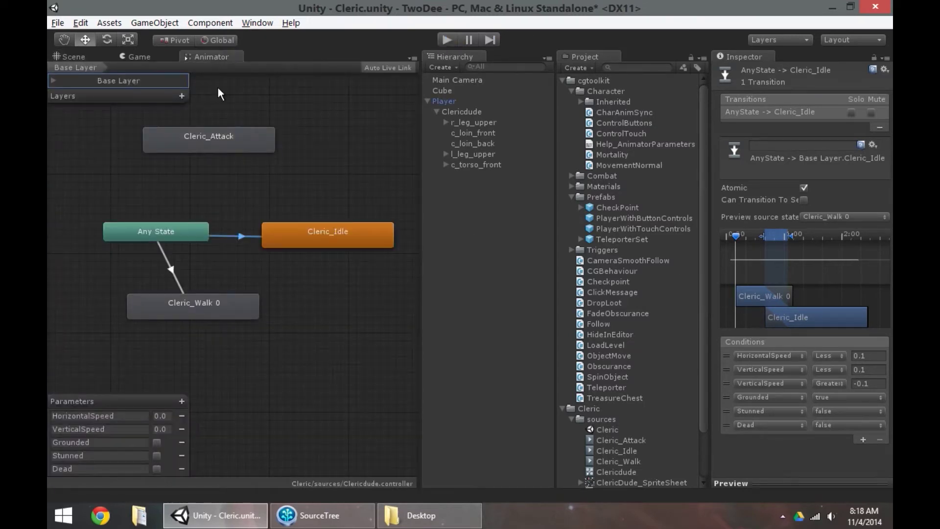
pyautogui.click(90, 58)
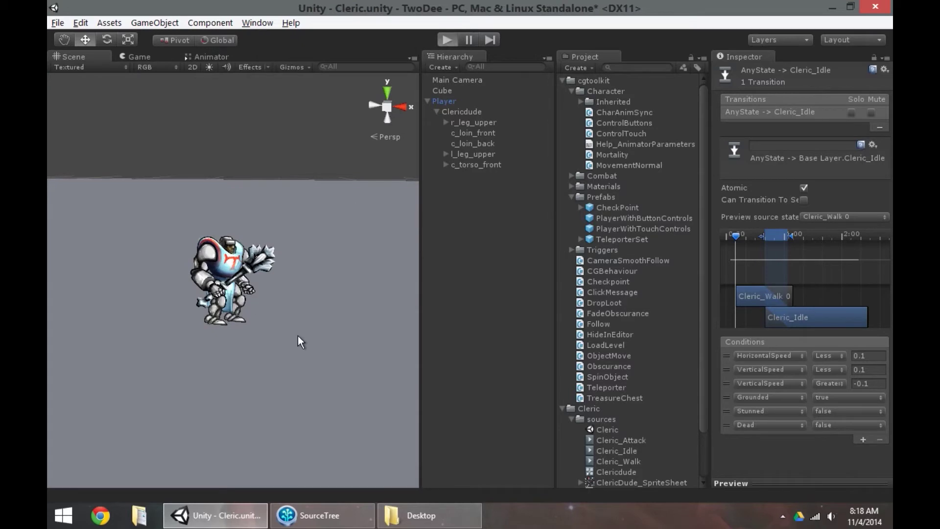
pyautogui.hotkey('ctrl', 'p')
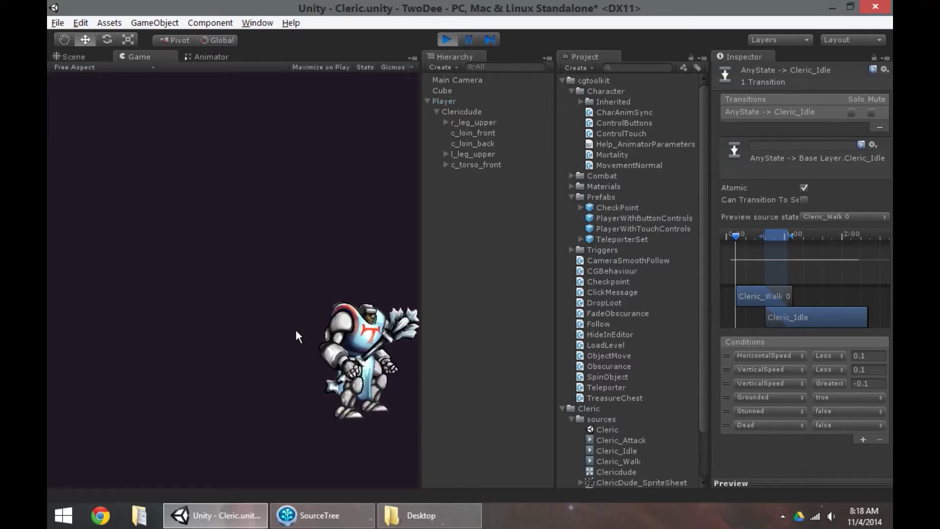
# - Walk the cleric left and right, then watch the live Animator settle on Cleric_Idle
pyautogui.press('Left')
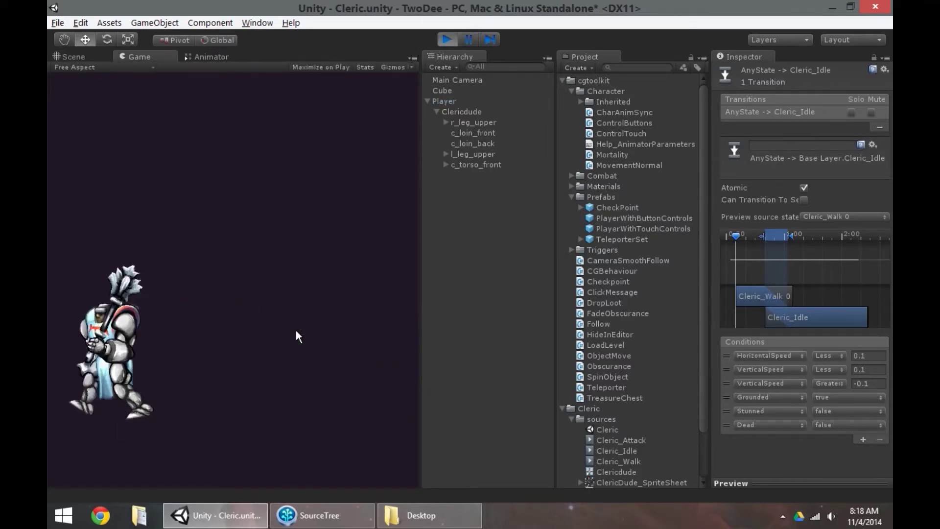
pyautogui.press('Right')
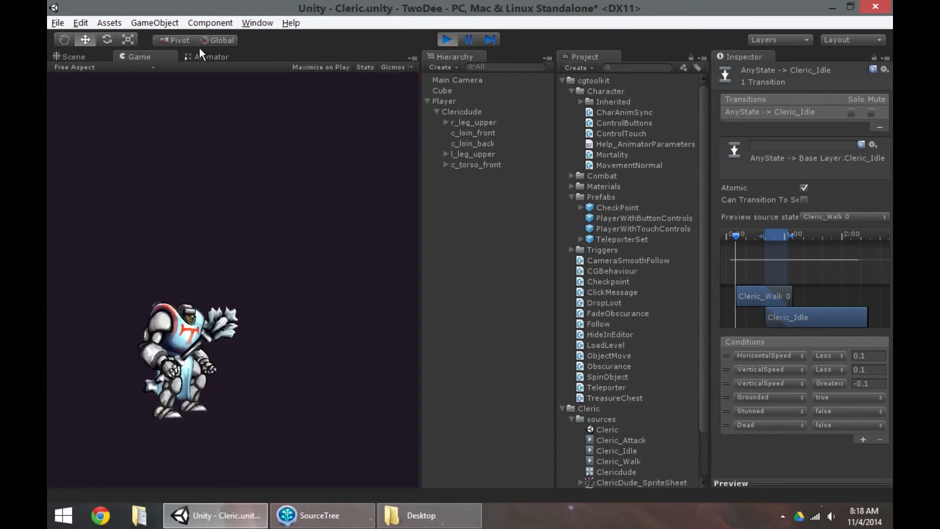
pyautogui.click(208, 56)
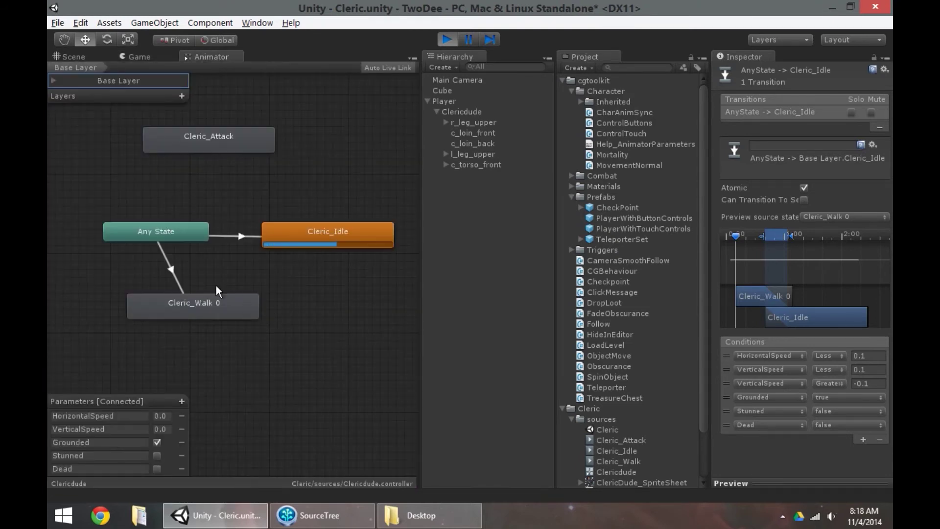